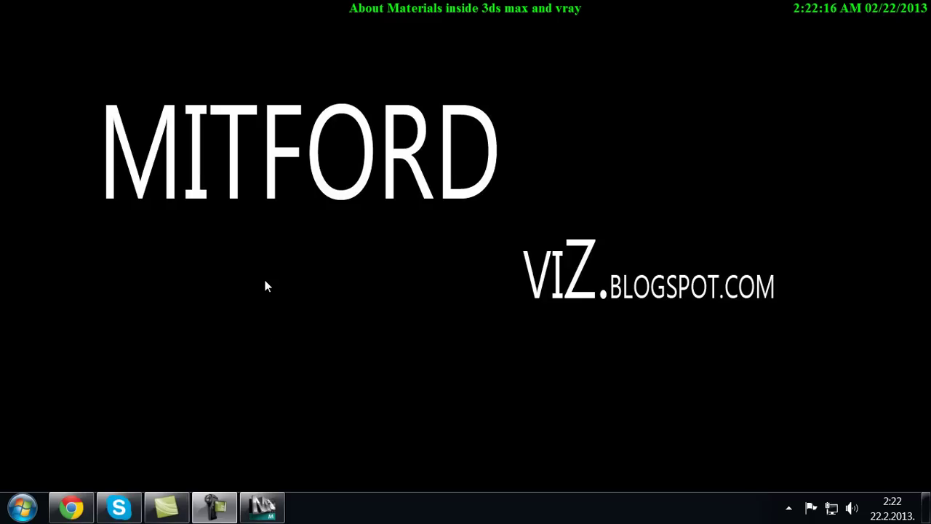
Restore the 3ds Max window from the taskbar so it fills the screen.
click(269, 513)
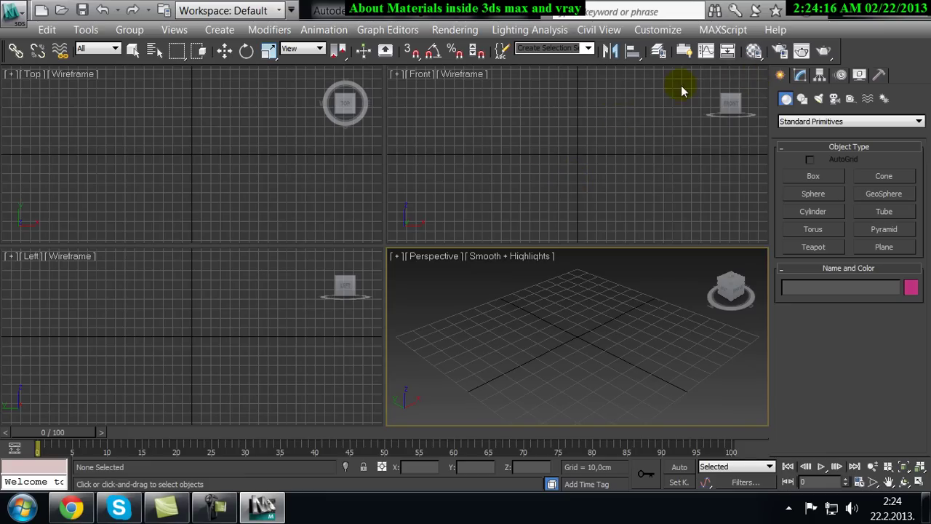
click(754, 51)
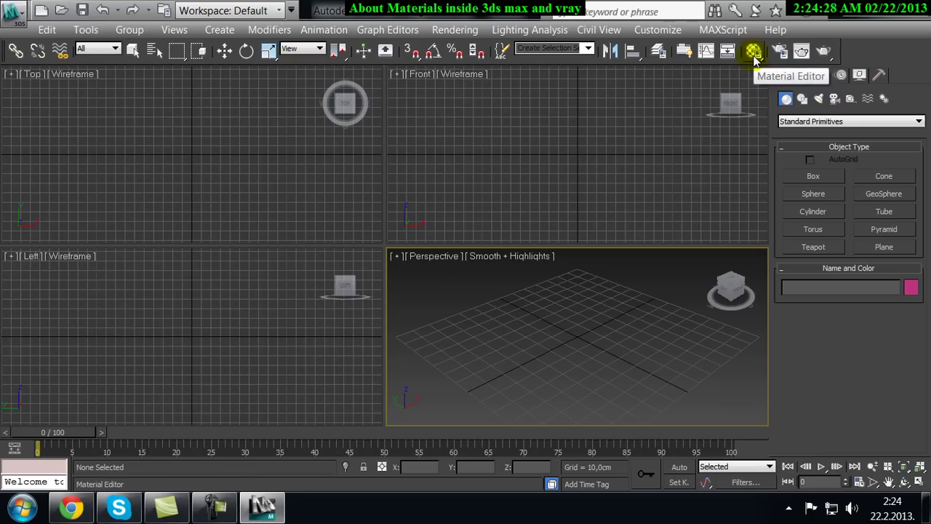
click(754, 57)
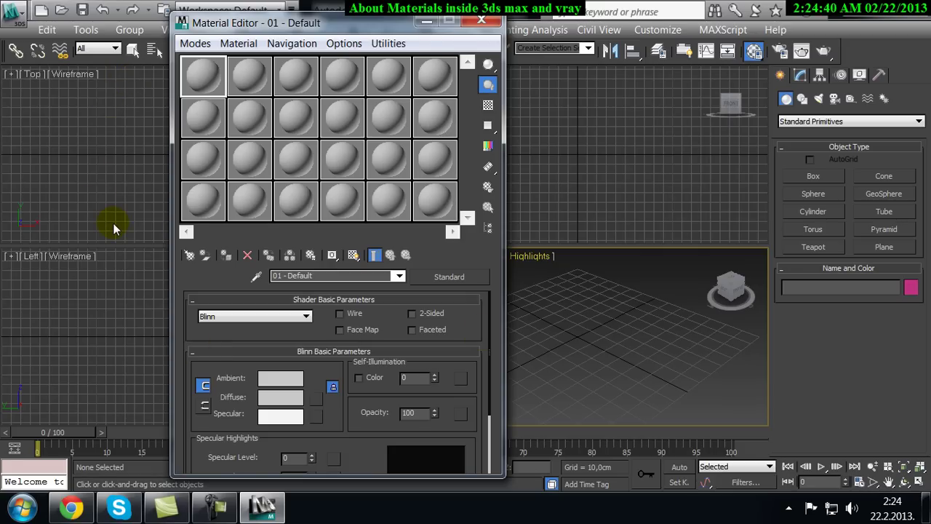
click(485, 20)
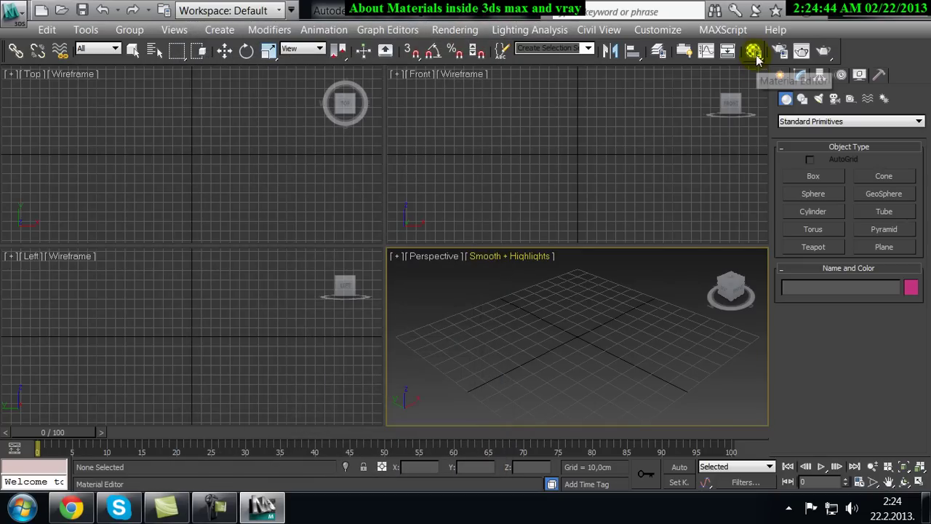
Choose Slate Material Editor from the toolbar flyout and position its window below the menus.
click(757, 55)
drag(757, 60, 754, 93)
drag(426, 56, 443, 31)
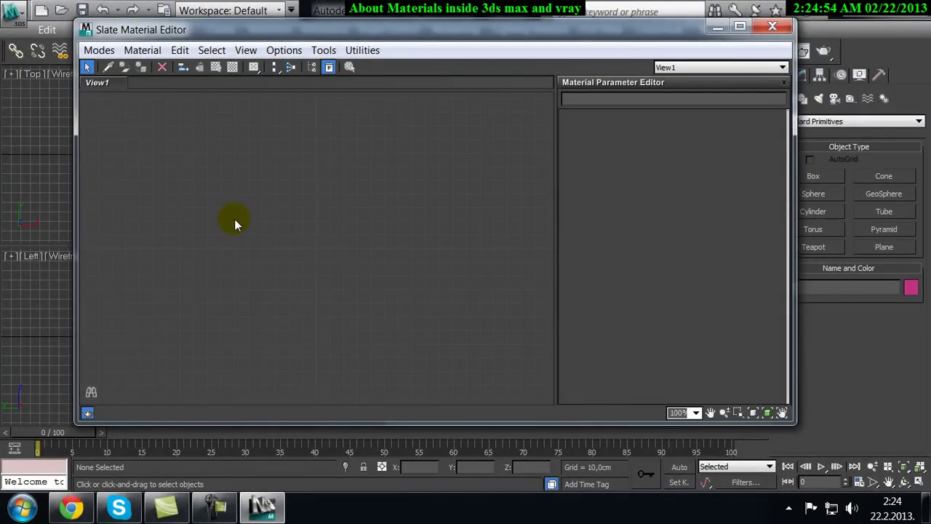
drag(352, 32, 324, 47)
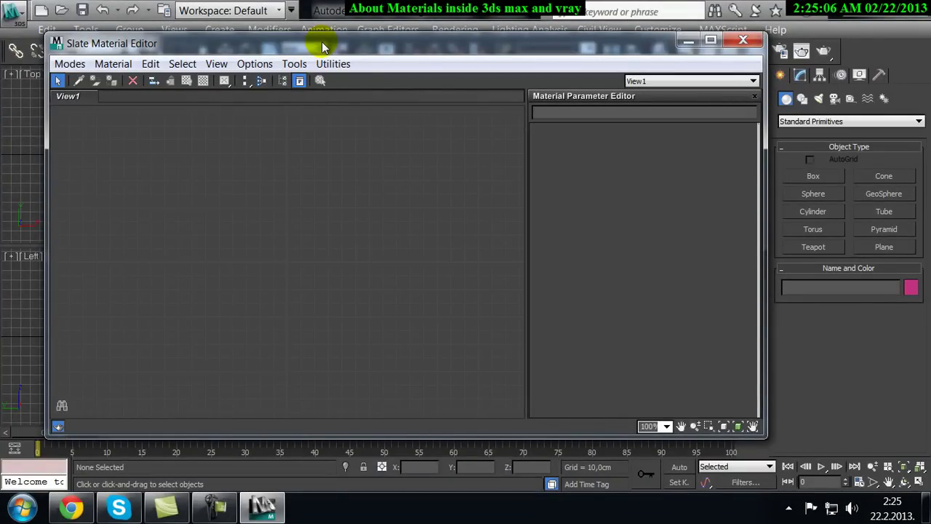
drag(426, 51, 431, 69)
drag(442, 58, 443, 55)
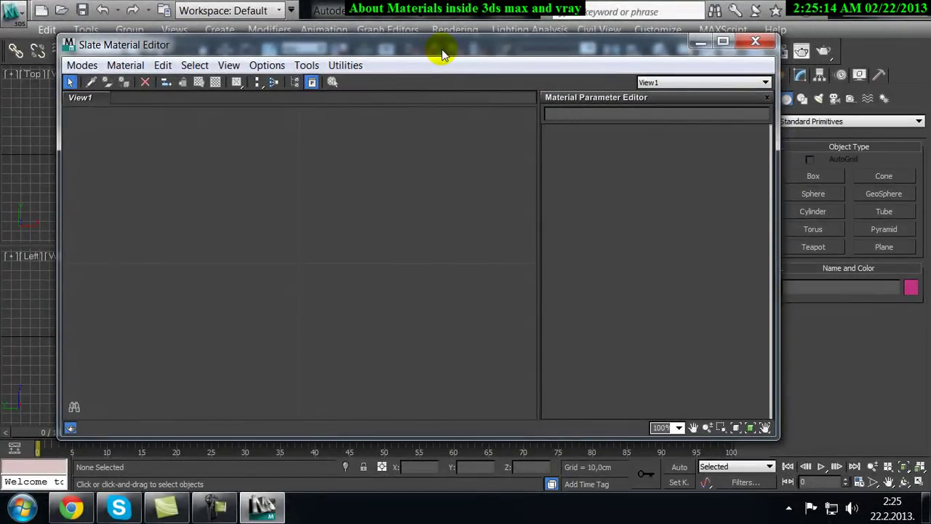
mouse_move(443, 55)
mouse_down()
mouse_move(472, 63)
mouse_move(438, 65)
mouse_up()
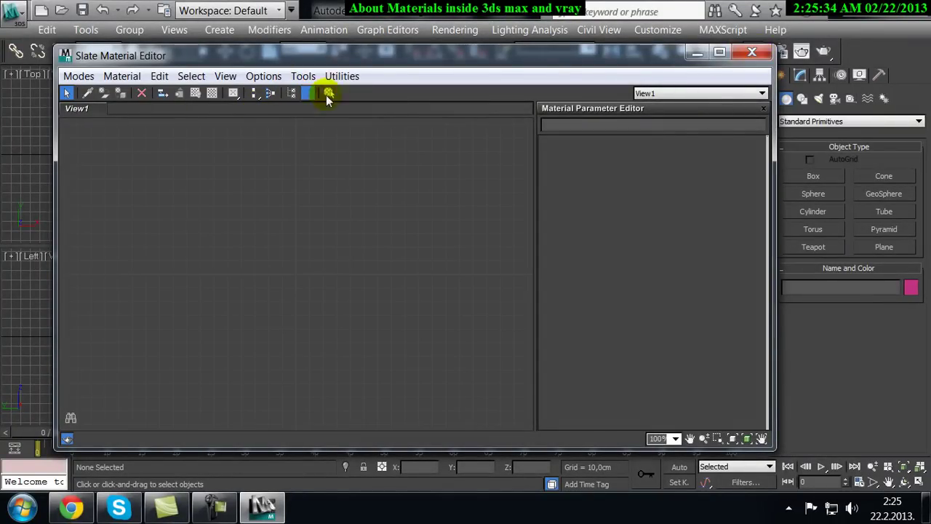
Swap the Slate editor for the Compact Material Editor and reposition its window.
click(752, 53)
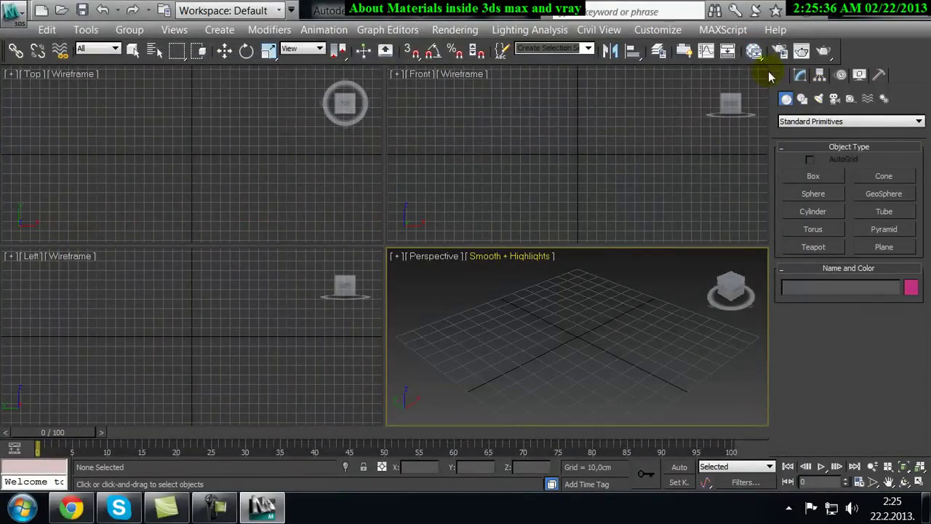
click(757, 56)
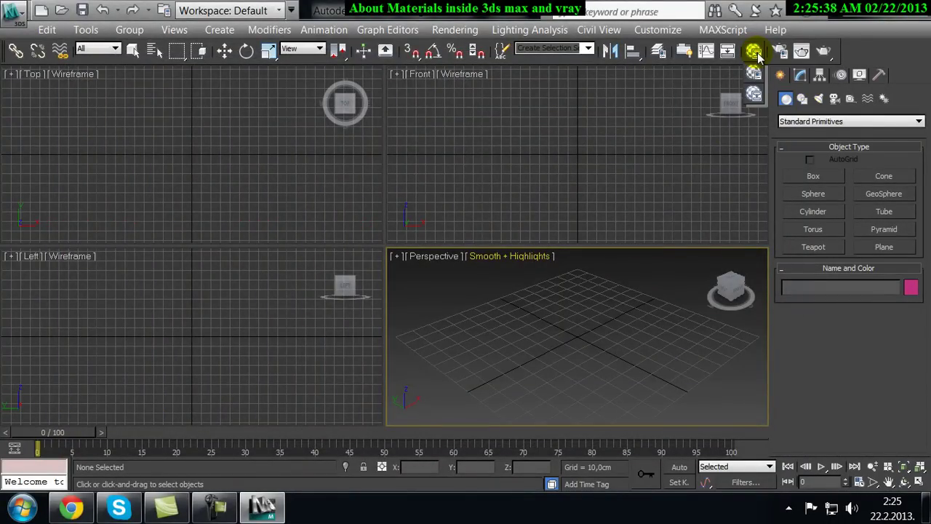
drag(757, 57, 754, 75)
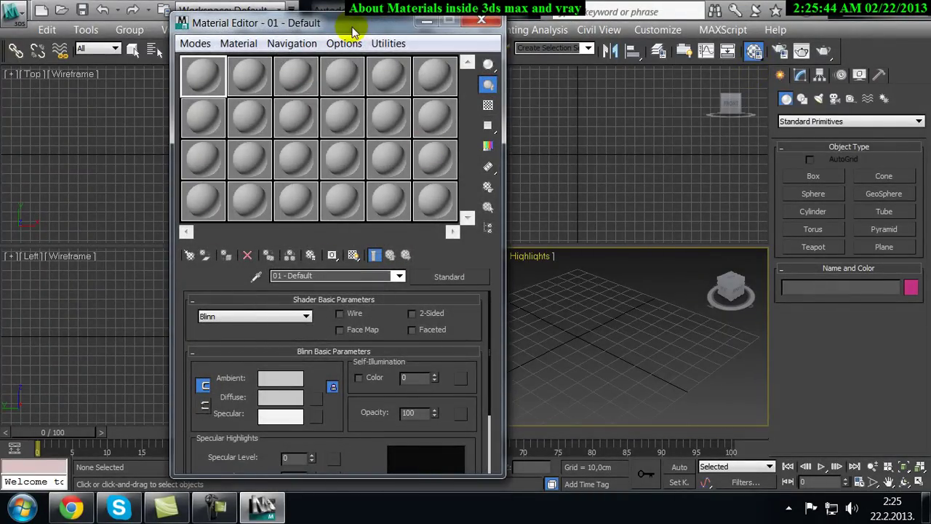
drag(310, 29, 432, 18)
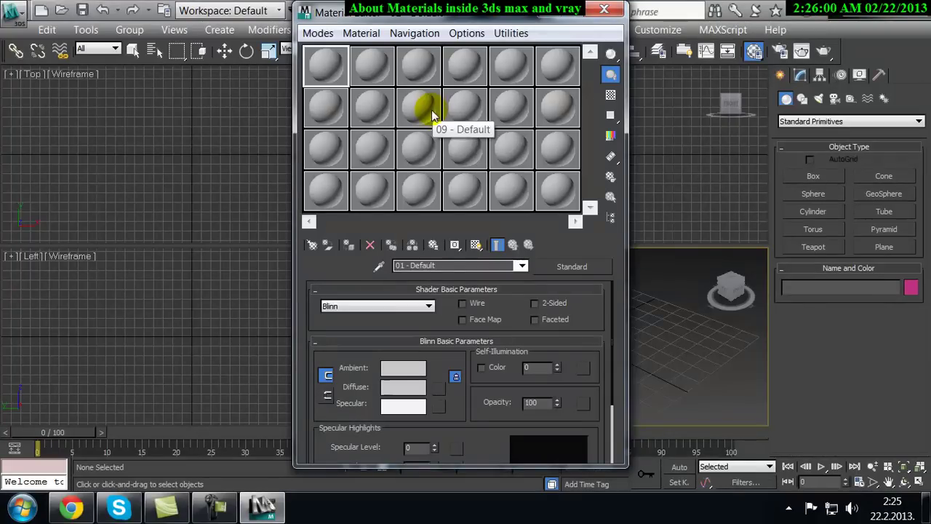
drag(449, 22, 404, 23)
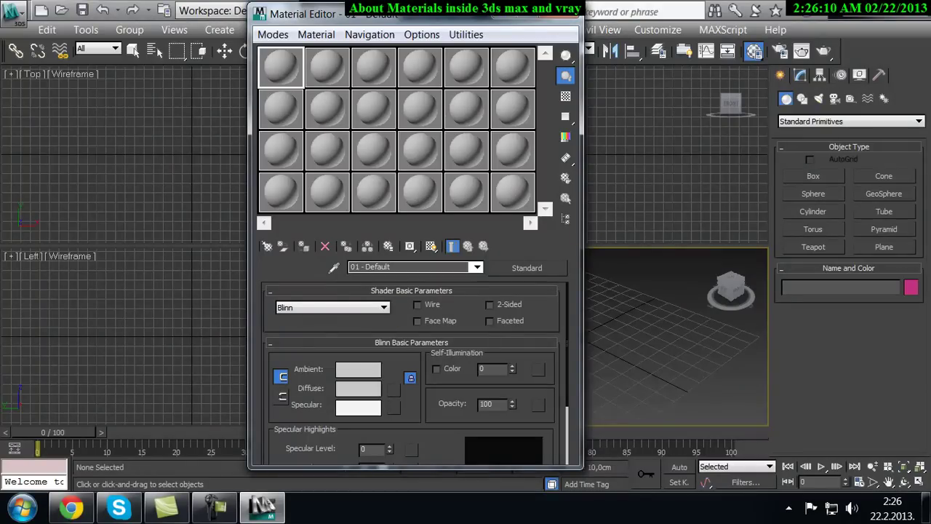
drag(429, 22, 373, 24)
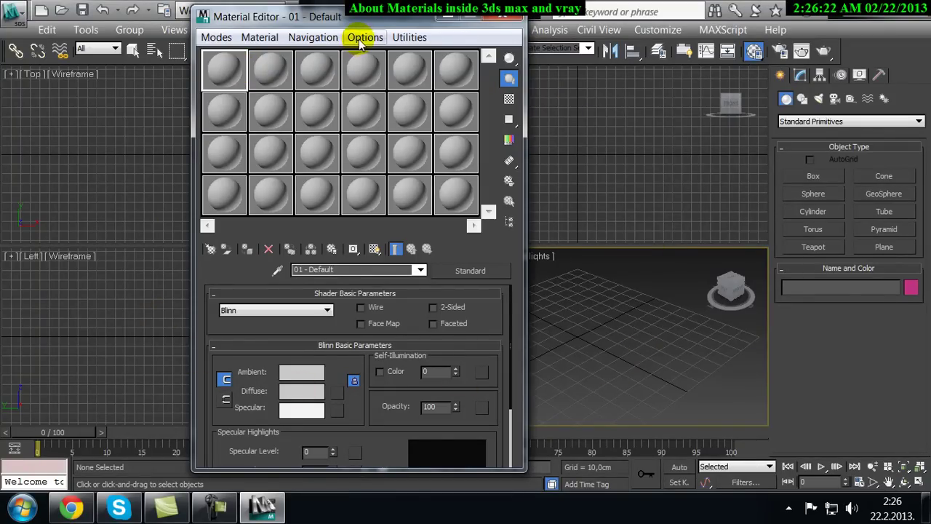
drag(391, 24, 459, 27)
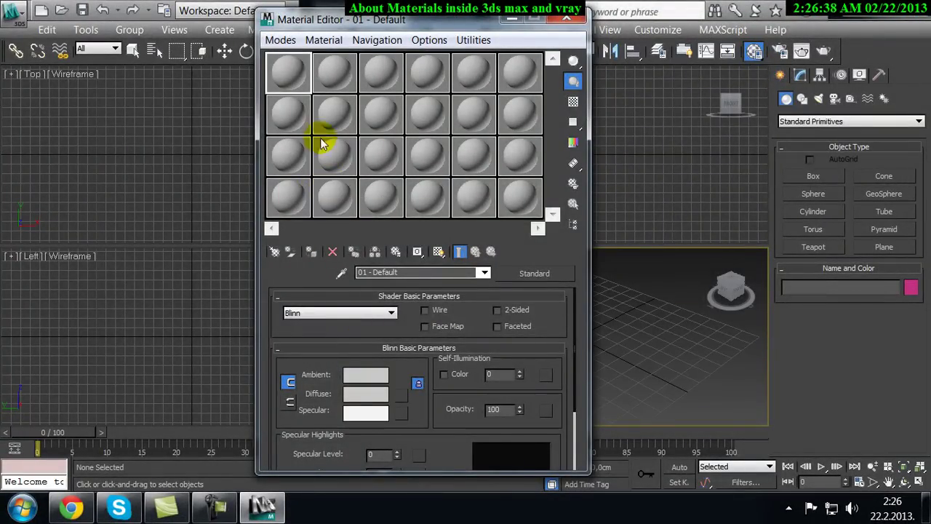
drag(287, 21, 316, 18)
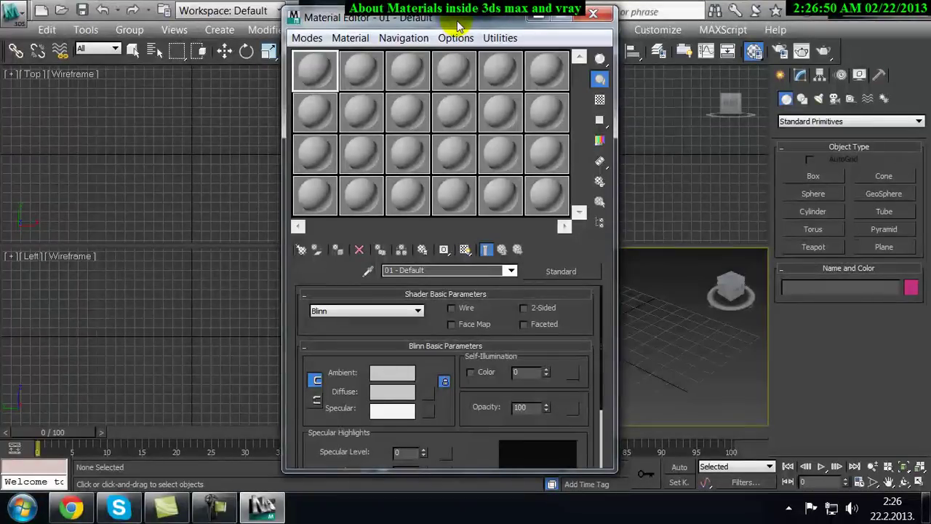
drag(458, 26, 427, 24)
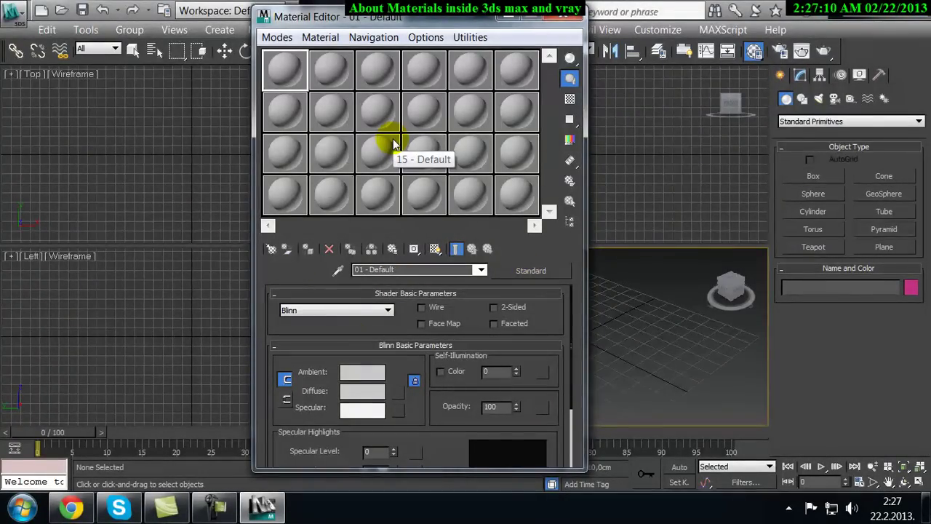
drag(396, 17, 415, 13)
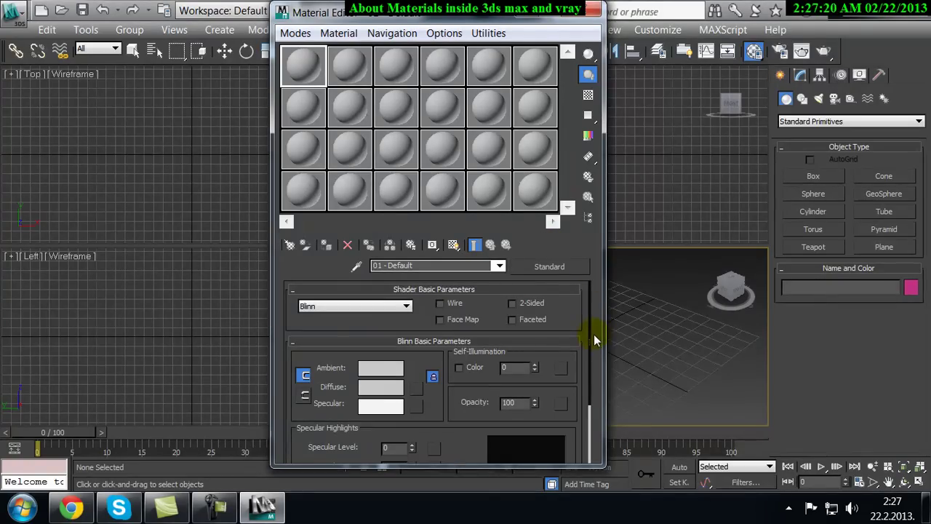
drag(591, 307, 590, 404)
drag(589, 437, 576, 320)
mouse_move(457, 19)
mouse_down()
mouse_move(369, 25)
mouse_move(451, 26)
mouse_up()
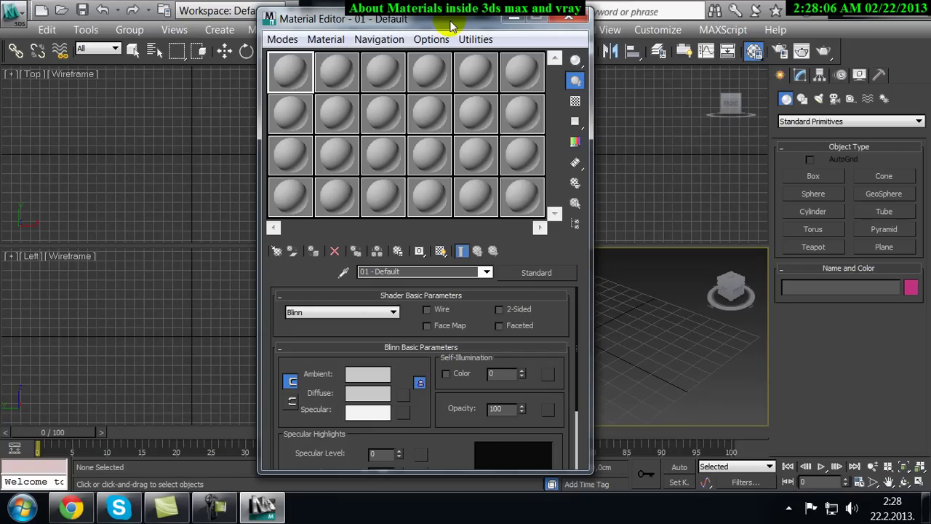
drag(451, 26, 418, 27)
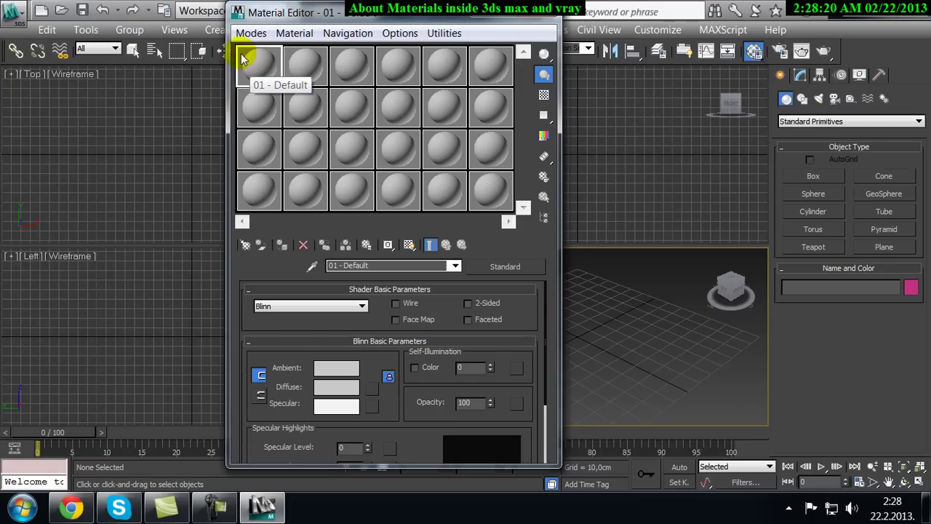
click(295, 59)
click(257, 62)
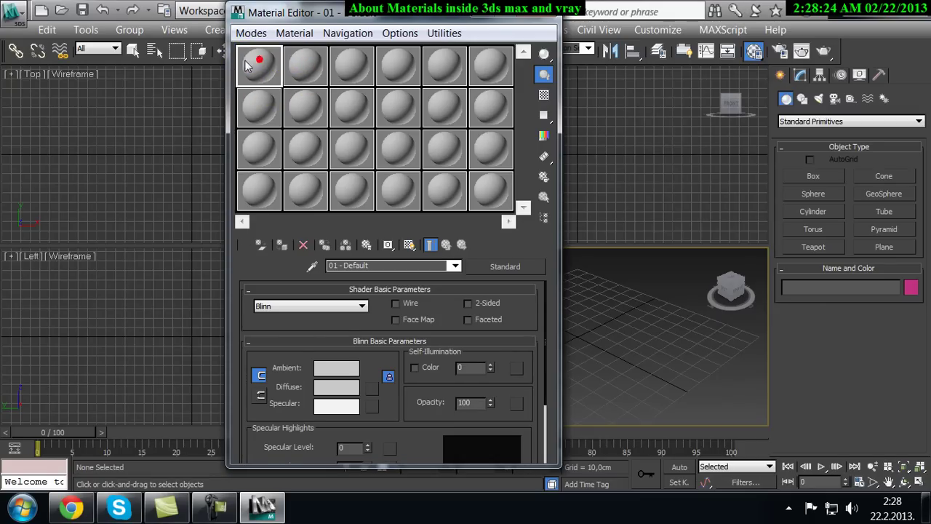
click(295, 68)
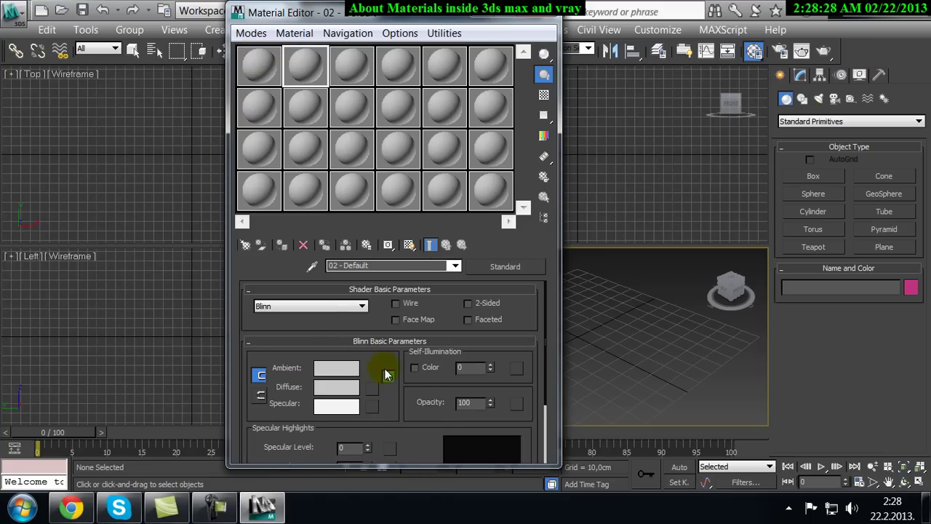
click(350, 64)
click(397, 69)
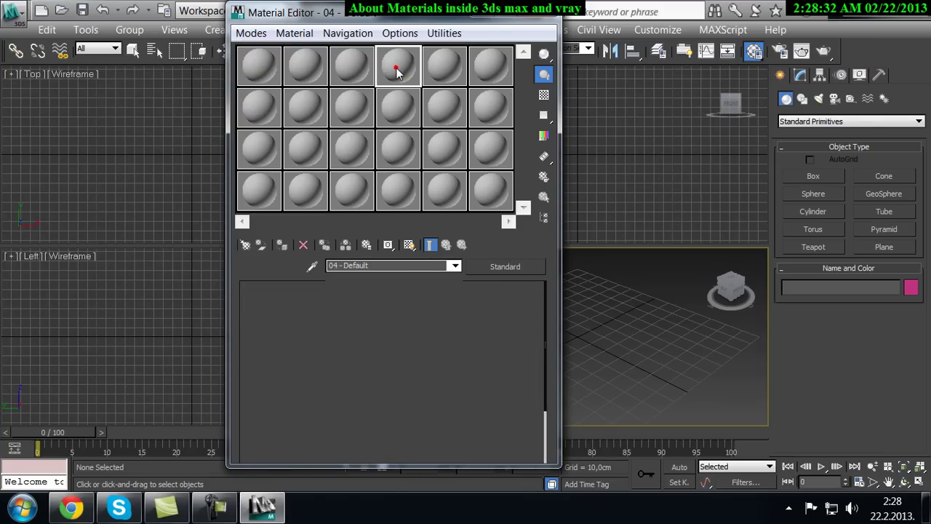
click(352, 69)
click(300, 69)
click(270, 67)
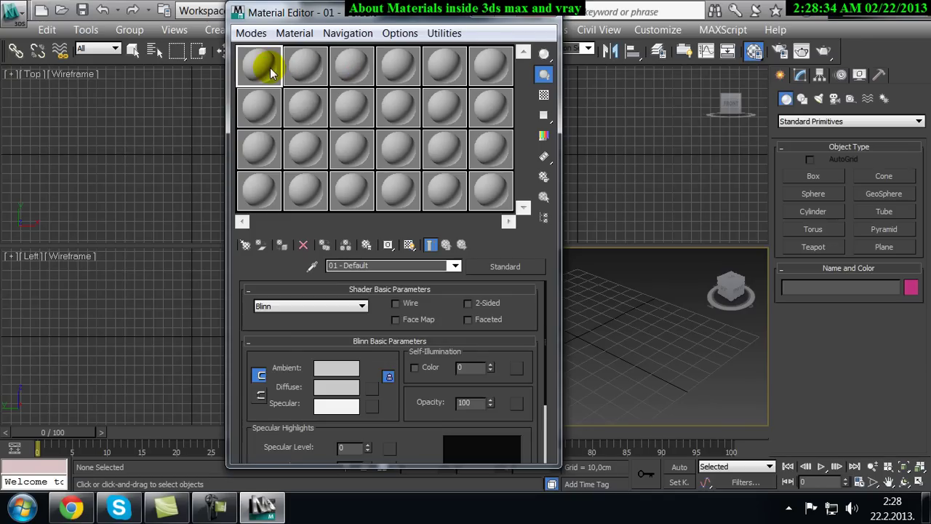
click(301, 64)
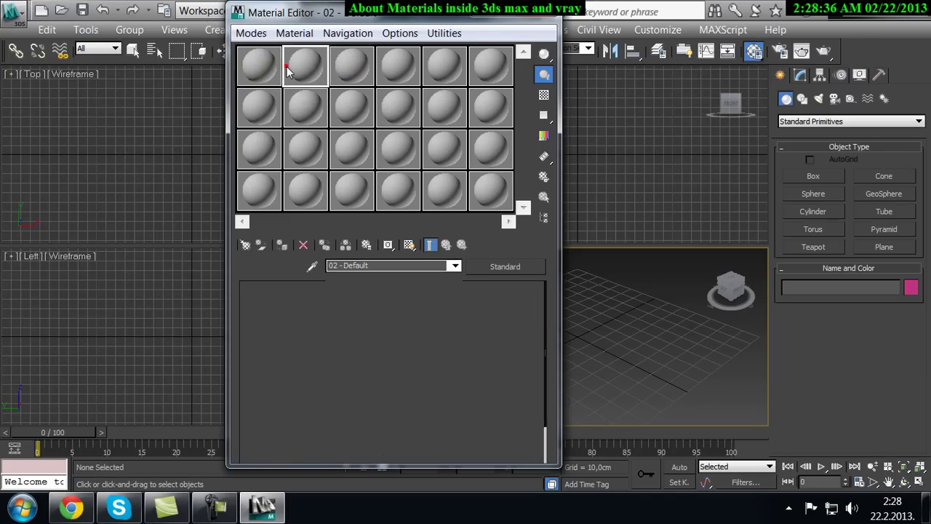
click(263, 67)
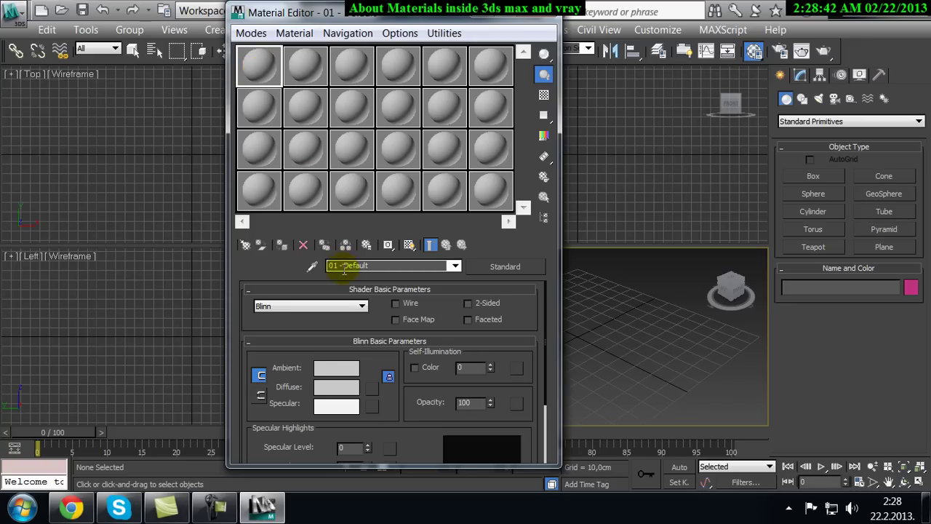
click(298, 68)
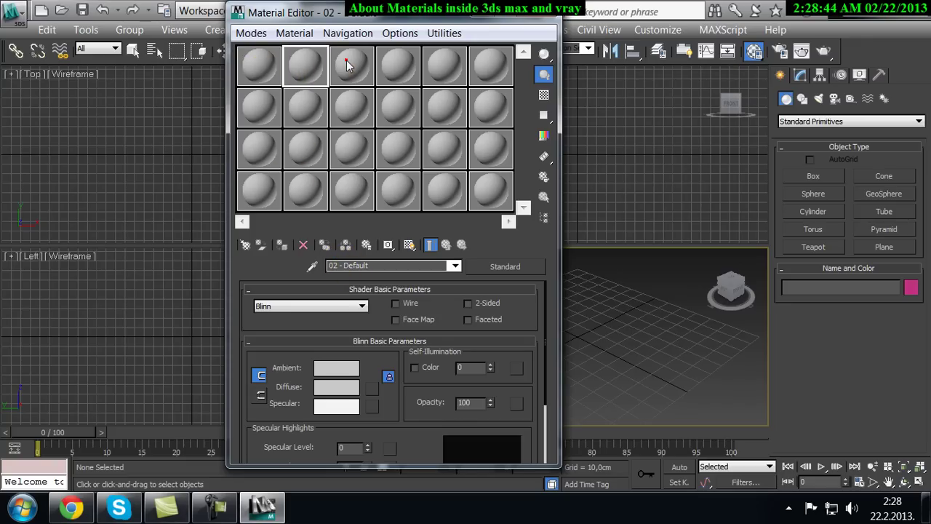
click(343, 63)
click(390, 62)
click(359, 63)
click(309, 63)
click(259, 63)
click(301, 66)
click(357, 66)
click(397, 65)
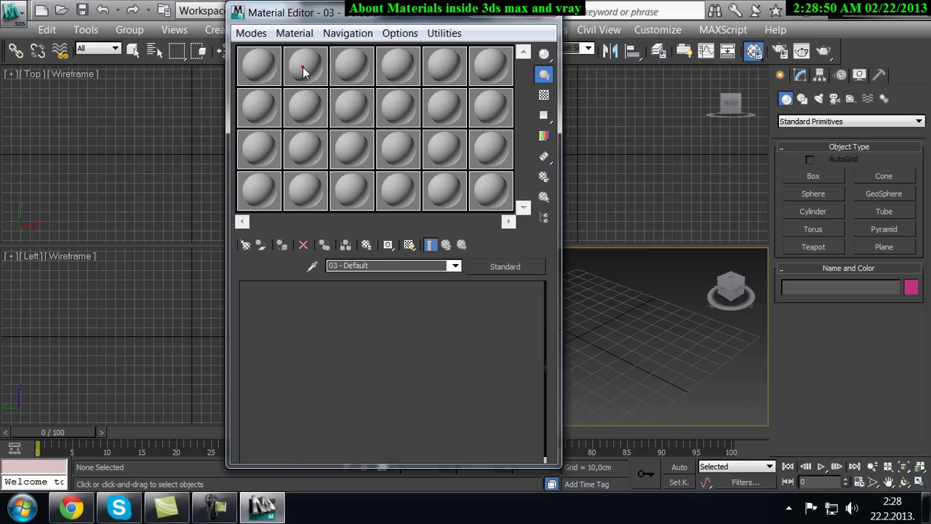
double_click(303, 67)
click(256, 63)
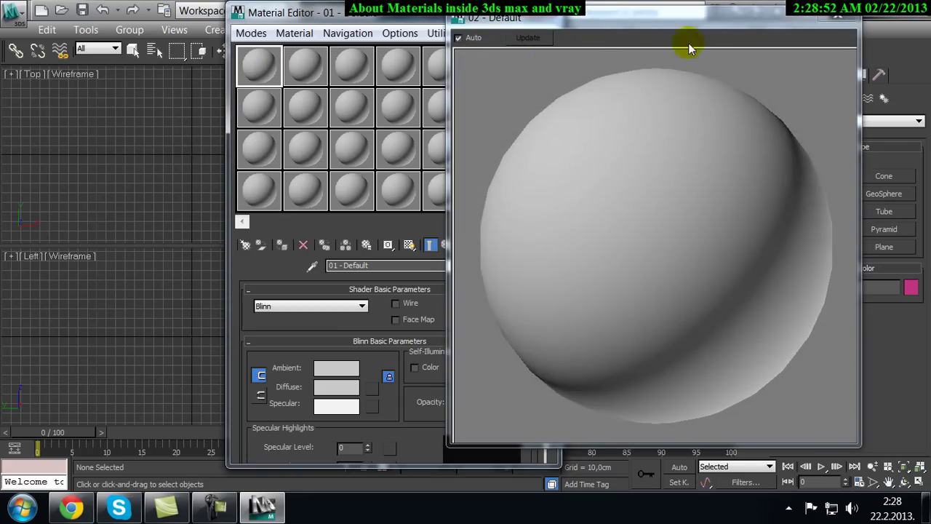
click(838, 15)
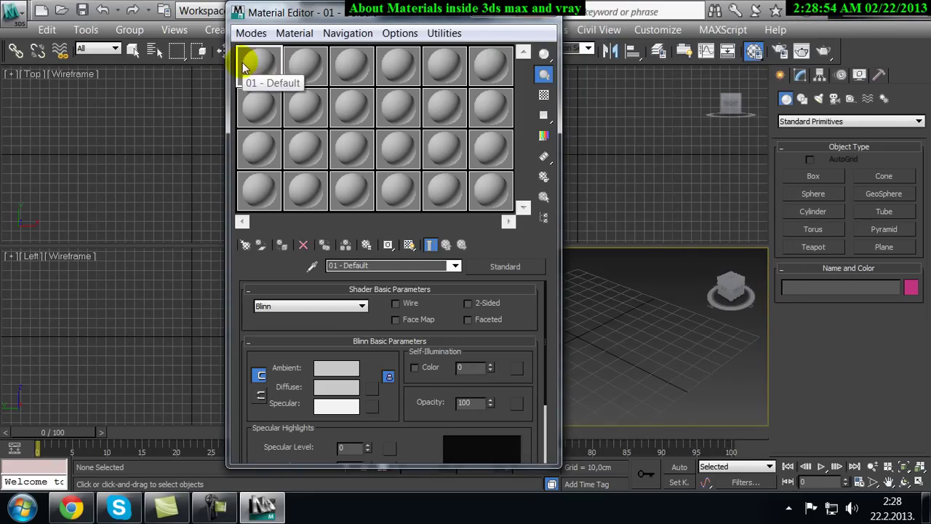
double_click(251, 64)
click(838, 22)
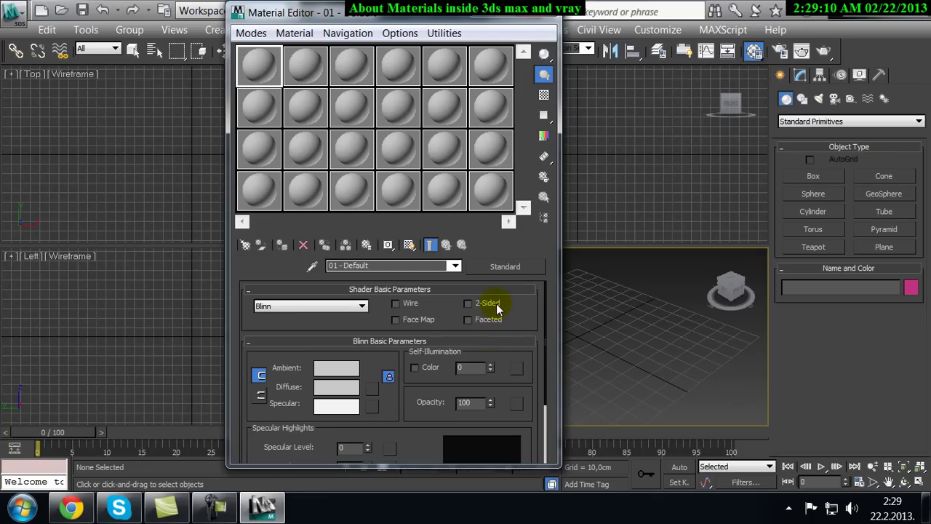
scroll(411, 400, down, 2)
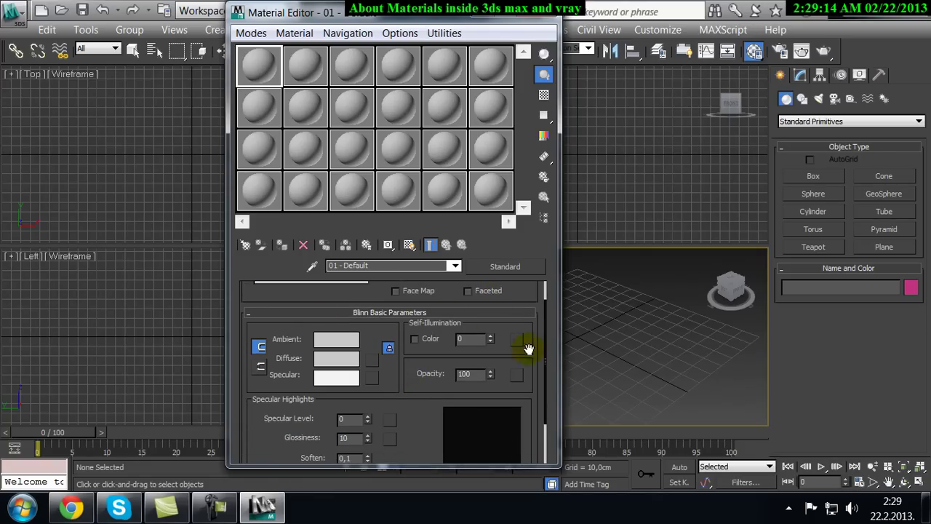
drag(428, 427, 415, 441)
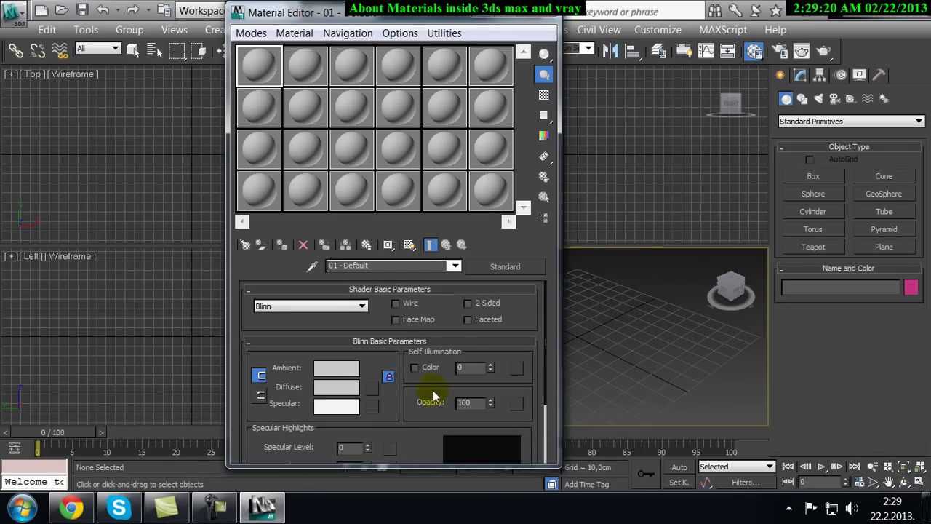
click(508, 271)
drag(369, 362, 371, 393)
mouse_move(396, 421)
mouse_down()
mouse_move(395, 383)
mouse_move(389, 417)
mouse_up()
click(505, 267)
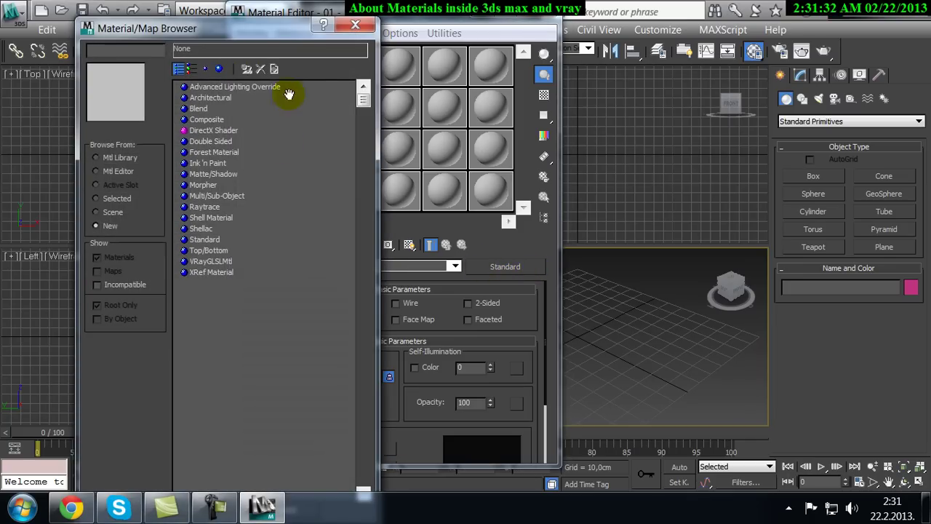
drag(254, 33, 751, 21)
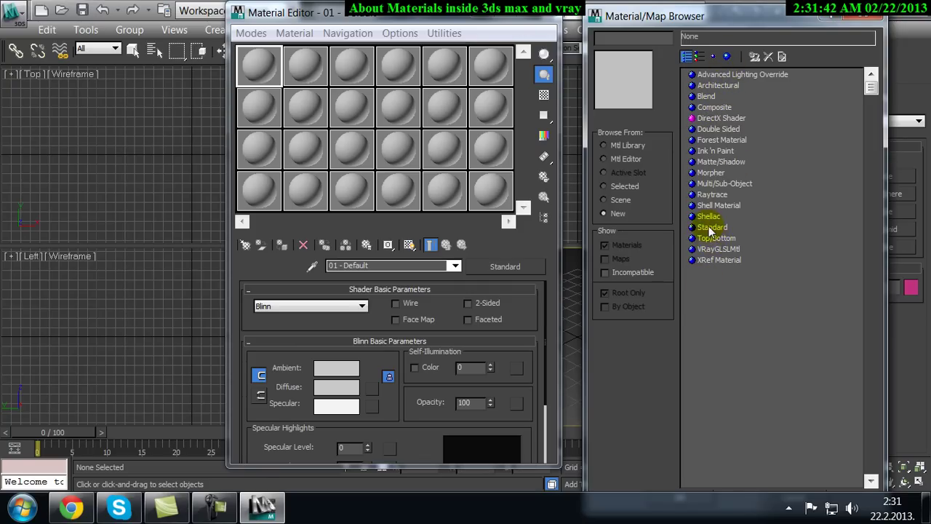
click(735, 75)
click(716, 86)
click(707, 96)
click(717, 107)
click(726, 118)
click(728, 129)
click(726, 139)
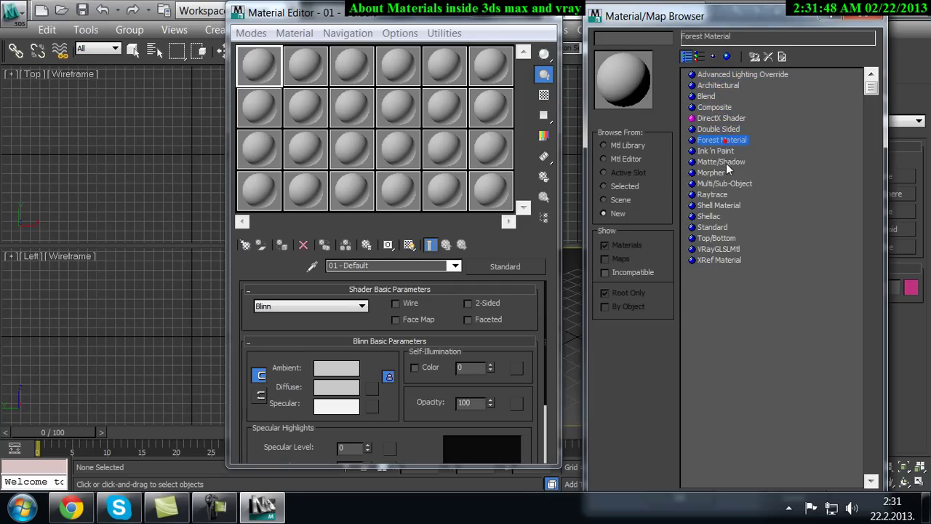
click(725, 162)
click(719, 184)
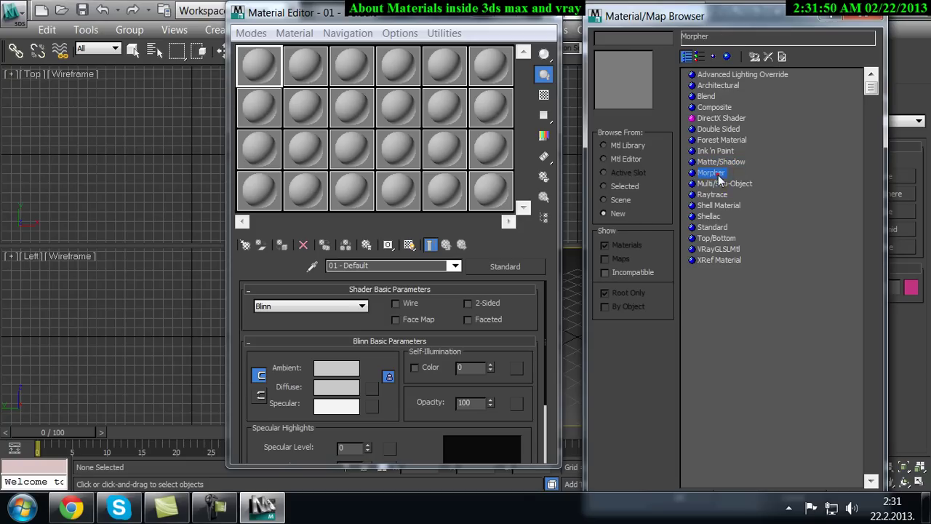
click(713, 195)
click(719, 205)
click(710, 216)
click(712, 227)
click(715, 238)
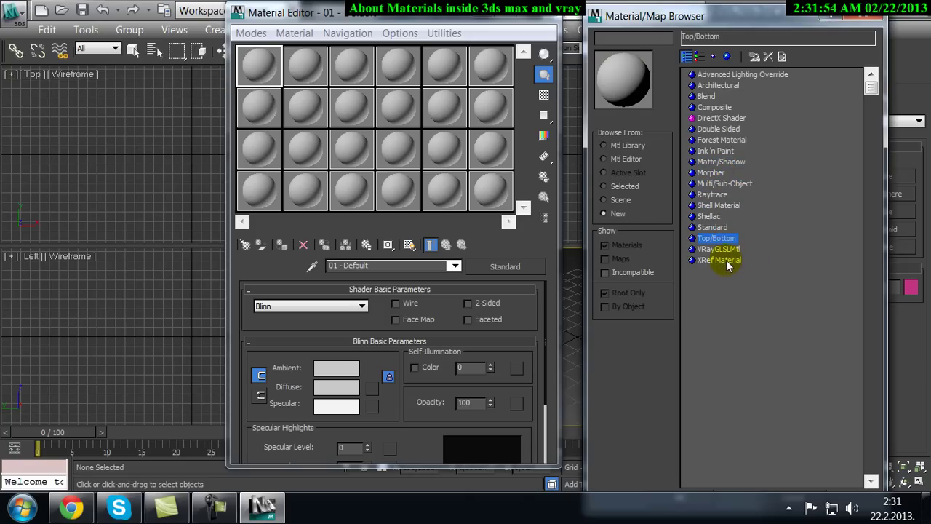
click(720, 259)
click(710, 227)
click(708, 216)
click(714, 184)
click(717, 140)
click(714, 107)
click(715, 85)
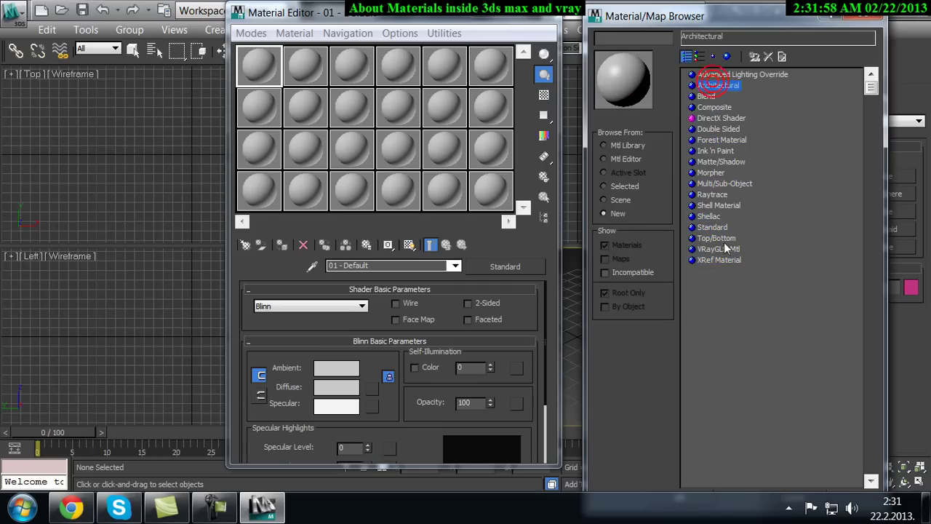
click(717, 251)
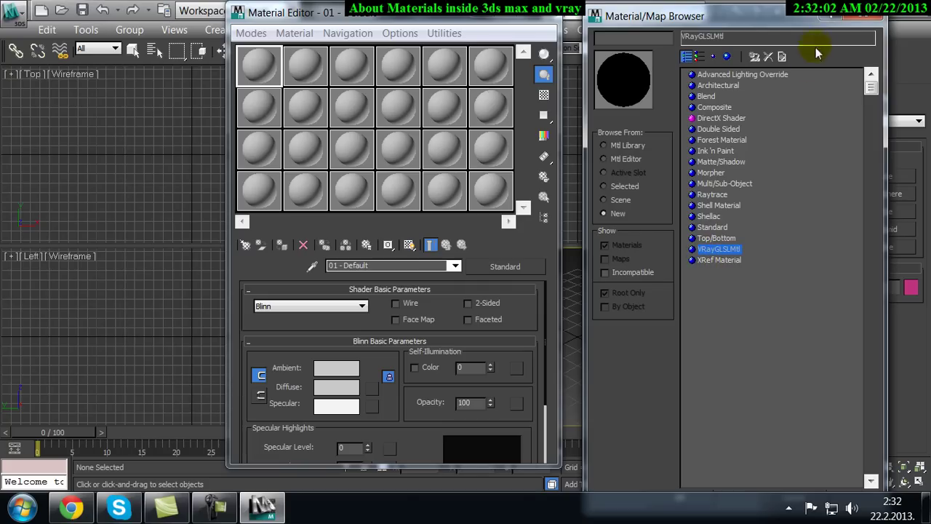
click(863, 23)
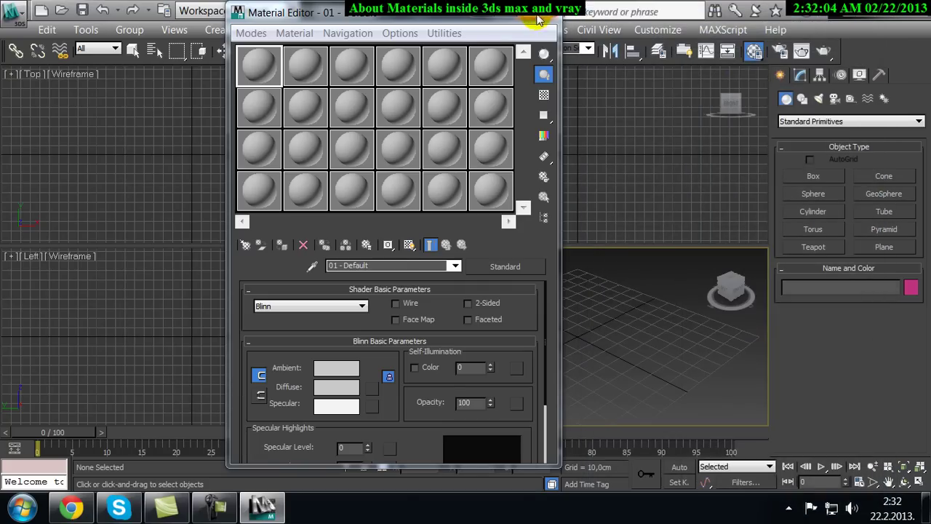
Reopen the Material Editor, briefly show the Material/Map Browser, then close both windows.
click(547, 13)
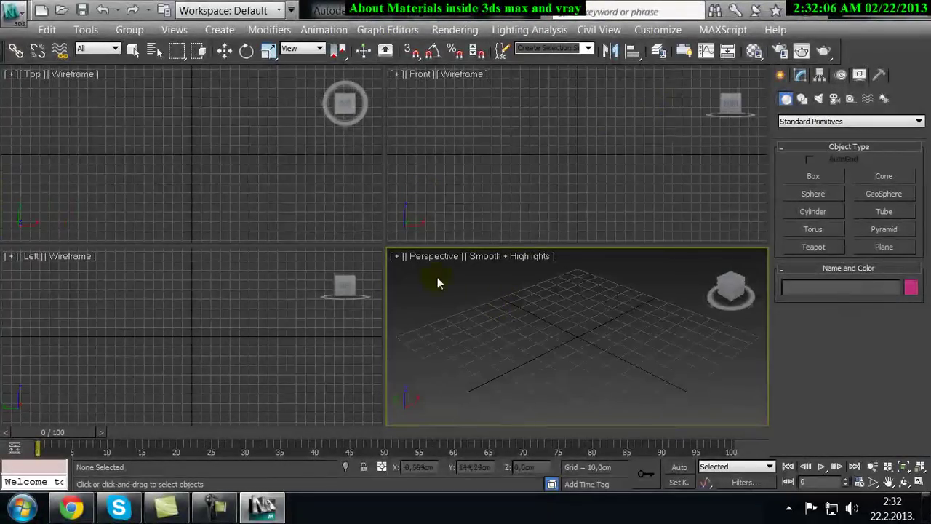
click(753, 55)
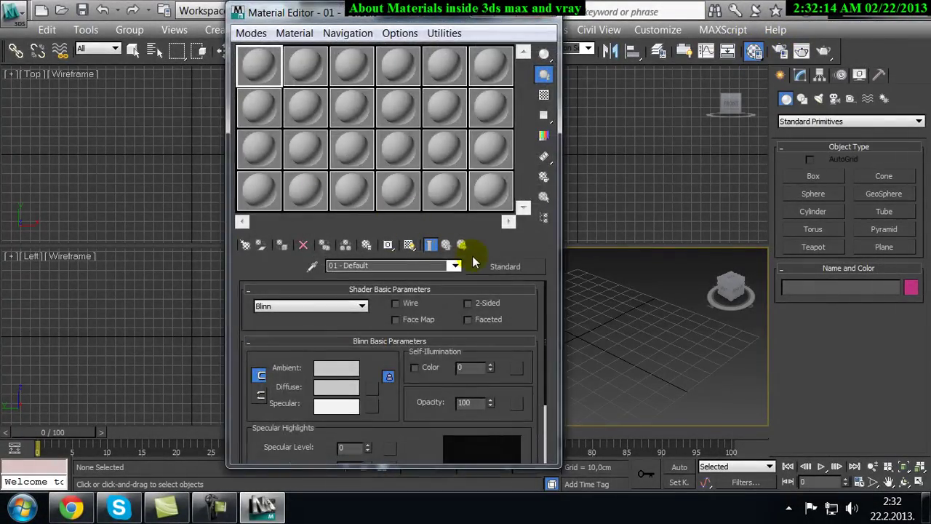
click(512, 270)
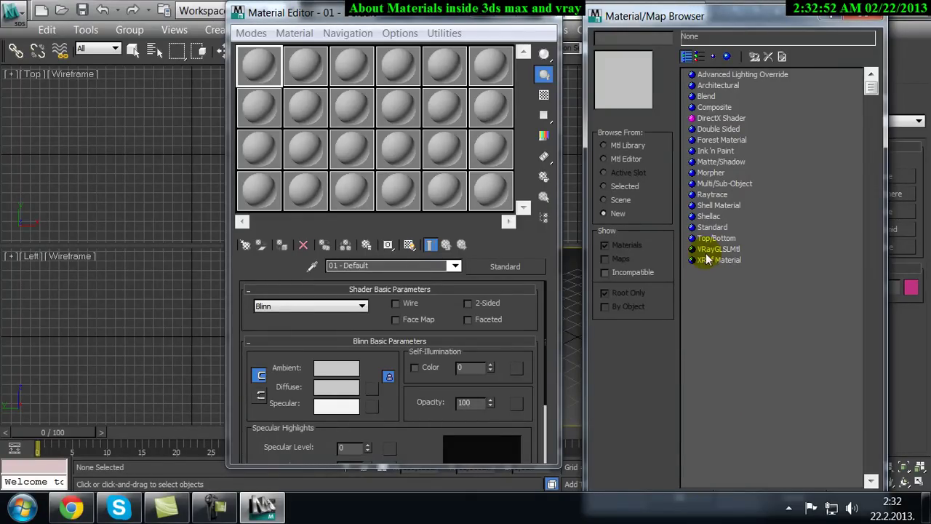
click(860, 15)
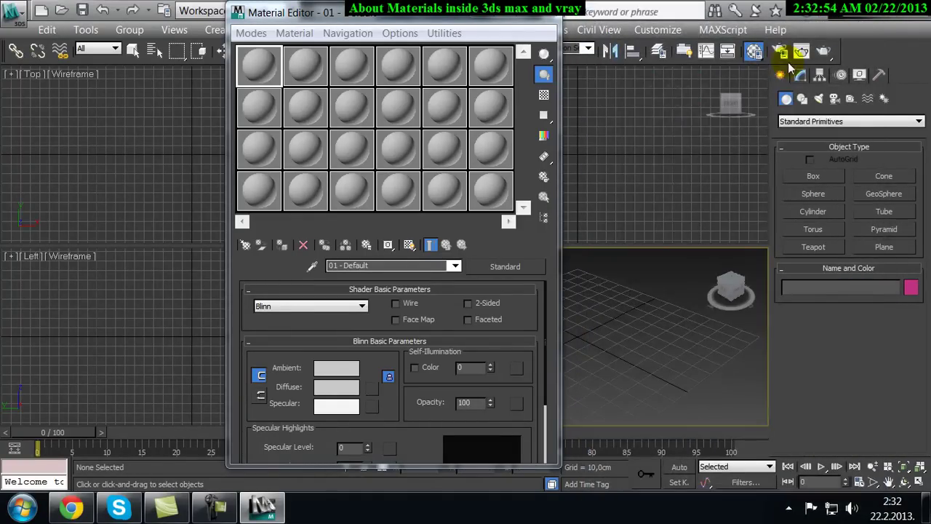
click(539, 14)
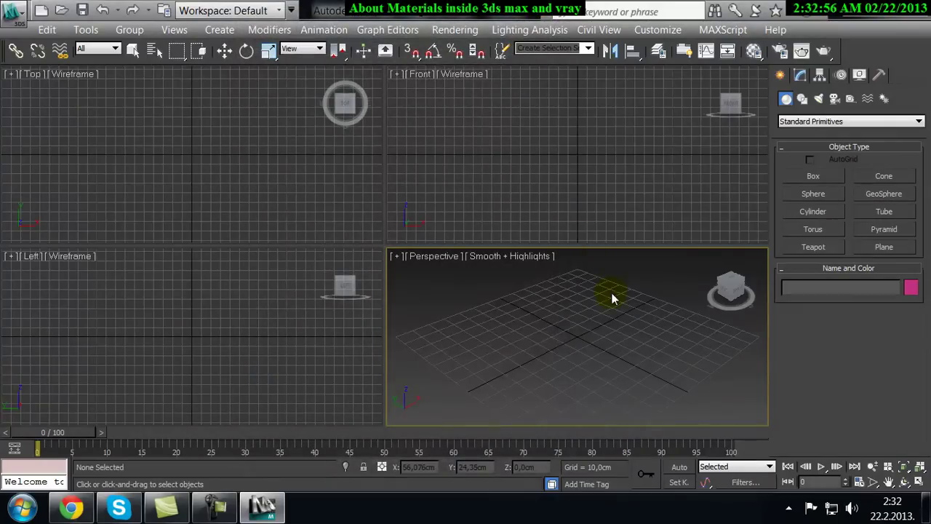
Open Render Setup for the Default Scanline Renderer and position the dialog over the viewports.
click(781, 52)
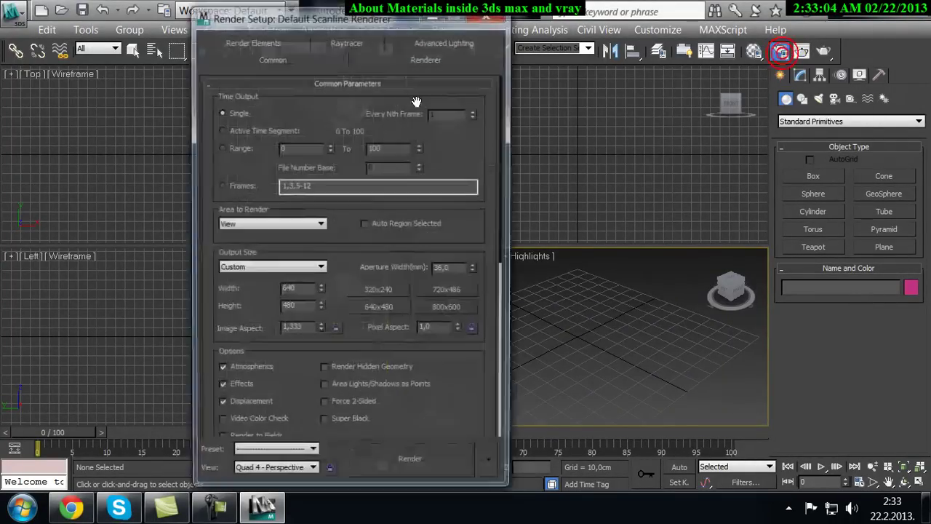
drag(338, 27, 437, 33)
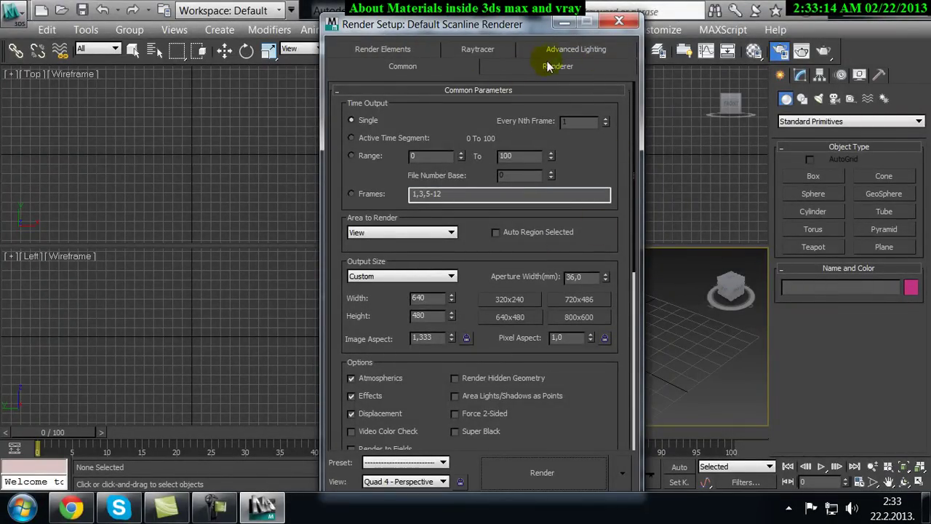
click(440, 68)
double_click(445, 10)
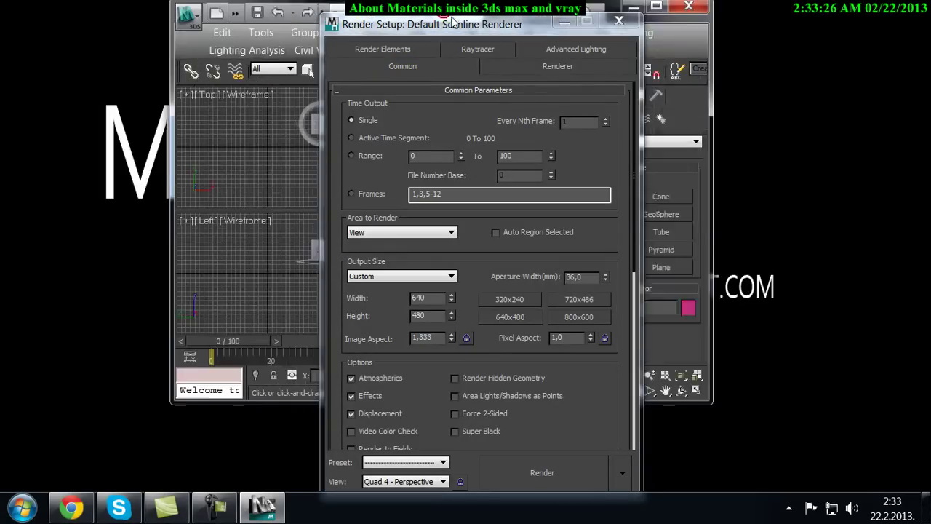
double_click(451, 12)
drag(450, 29, 452, 19)
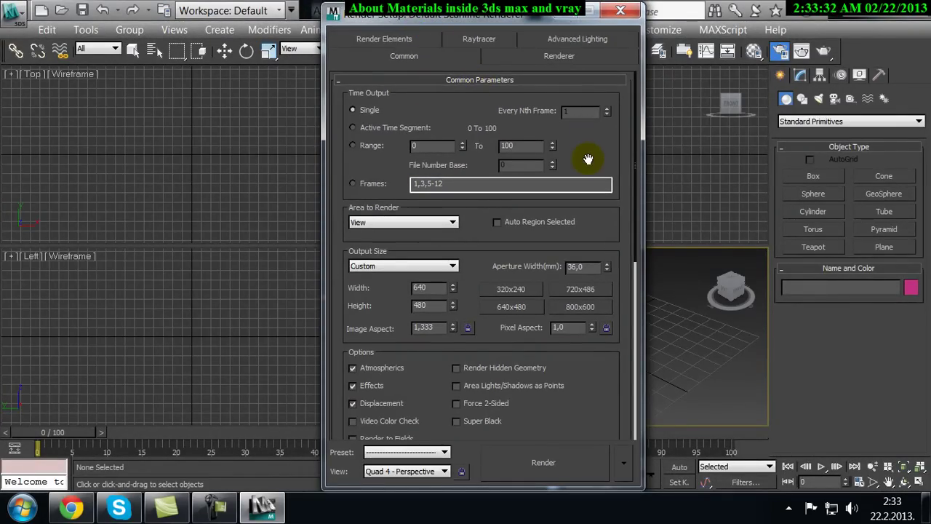
Scroll through Common Parameters (single frame, 640x480 output) and back to the top.
drag(588, 159, 588, 78)
drag(593, 317, 588, 199)
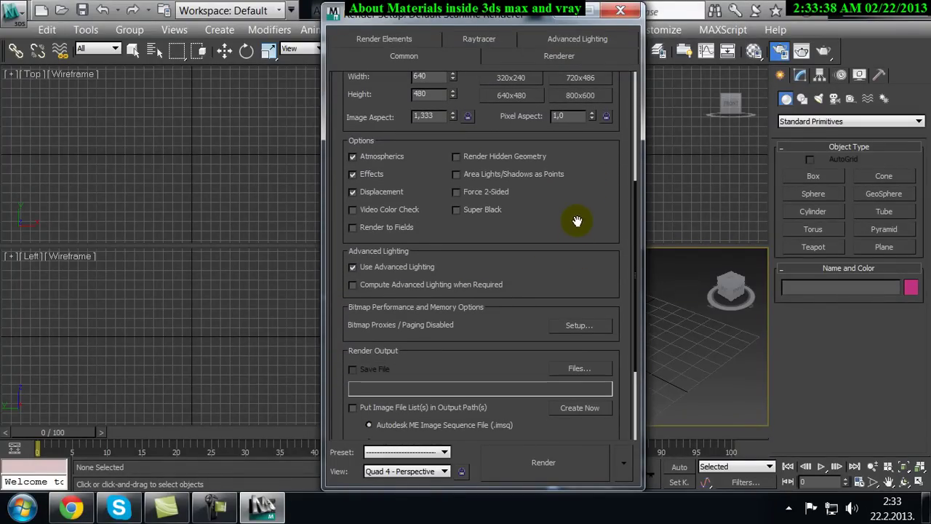
drag(578, 269, 596, 390)
click(596, 156)
drag(595, 136, 588, 308)
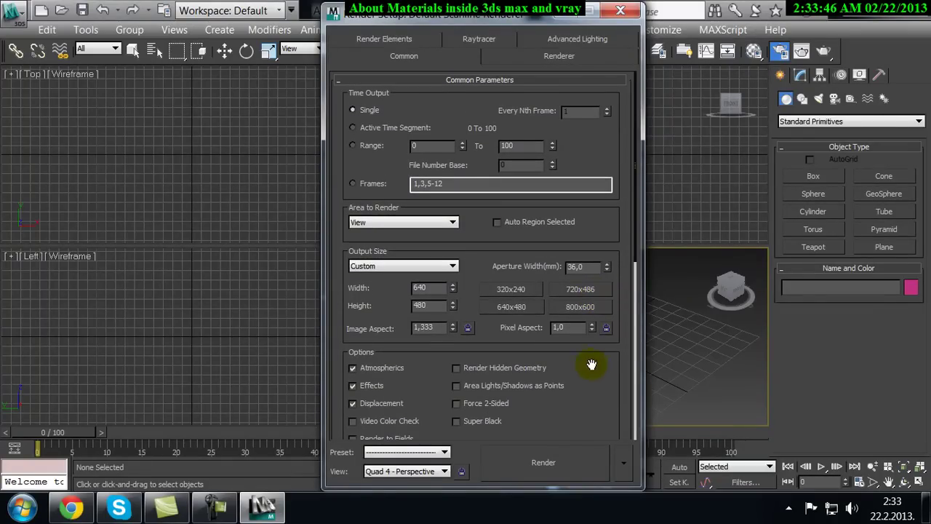
Collapse Common Parameters and expand Assign Renderer, showing Default Scanline Renderer for all three.
right_click(584, 137)
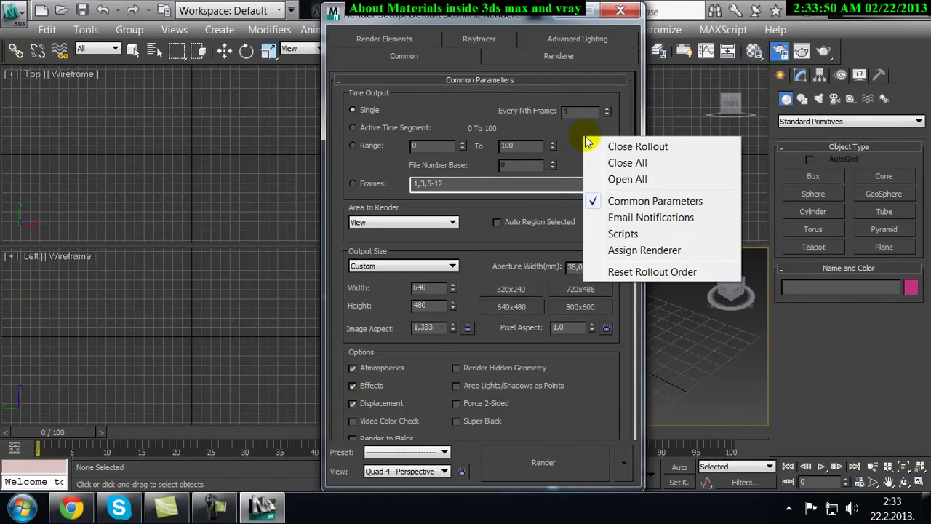
click(611, 146)
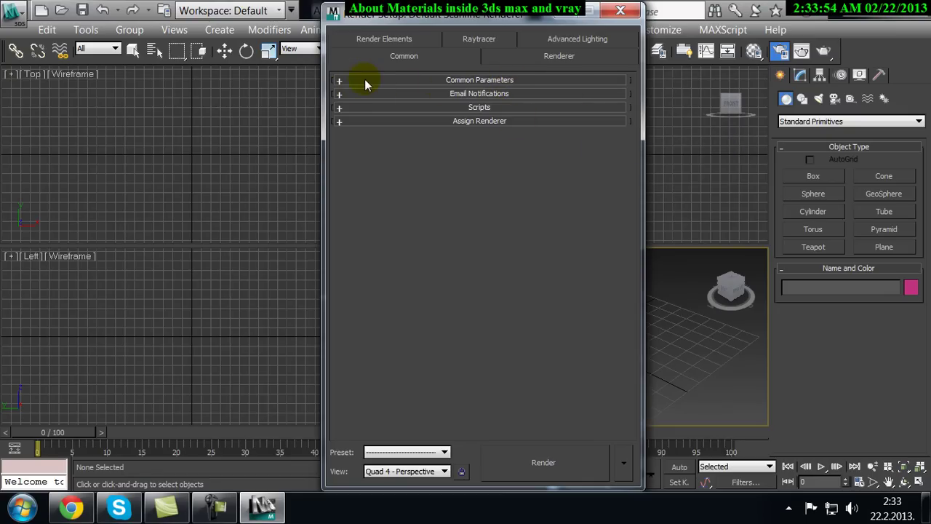
click(339, 81)
click(339, 81)
click(460, 122)
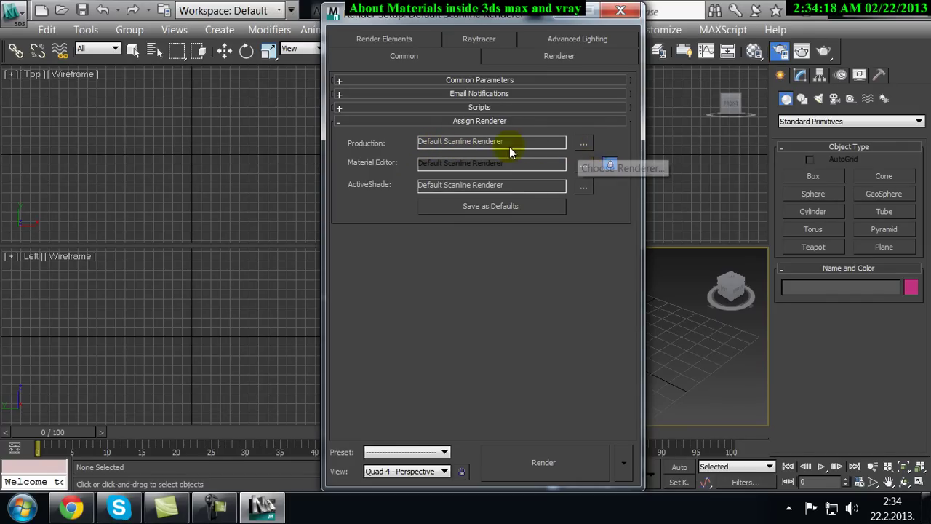
Assign V-Ray Adv 2.30.01 as the Production renderer.
click(583, 145)
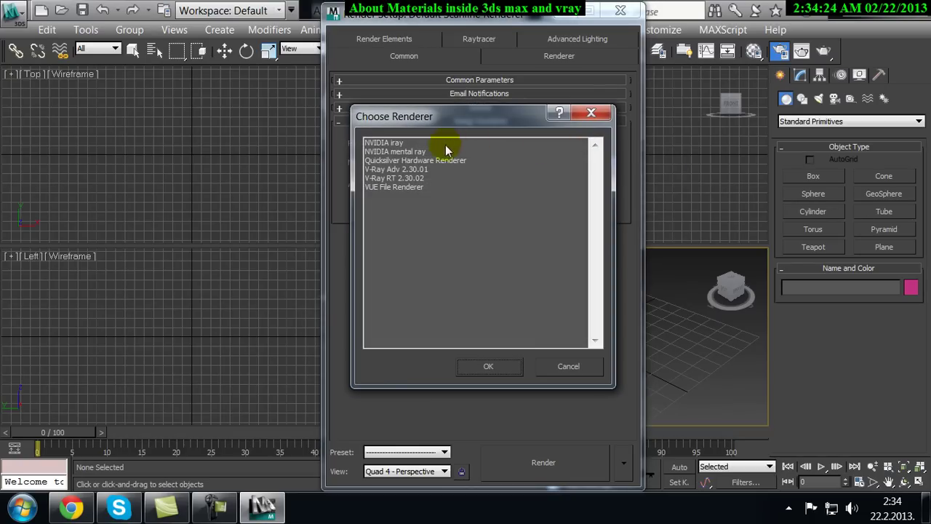
click(415, 171)
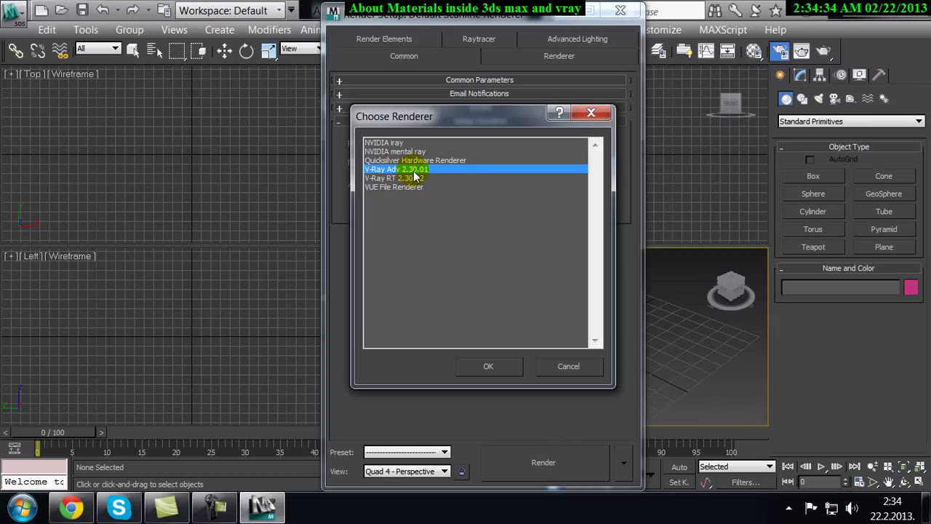
click(488, 364)
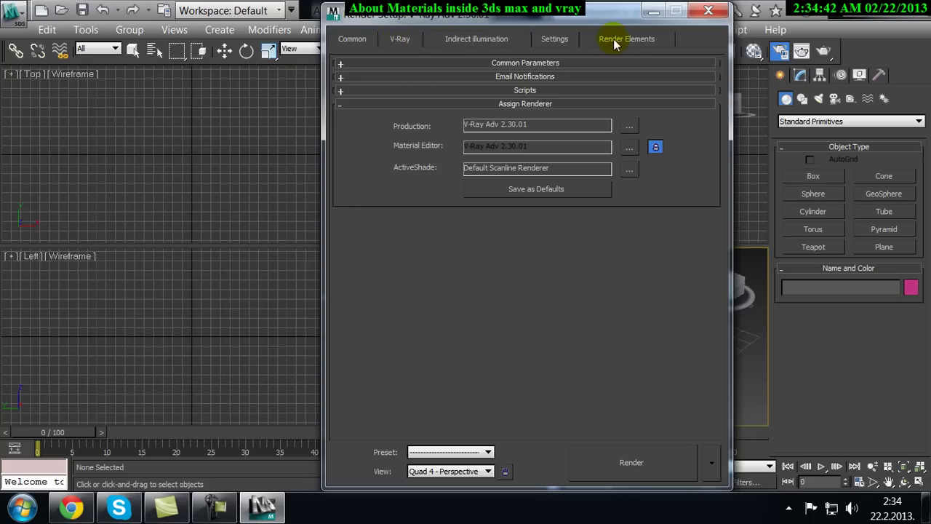
Browse the V-Ray, Indirect illumination, Settings and Render Elements tabs.
click(401, 38)
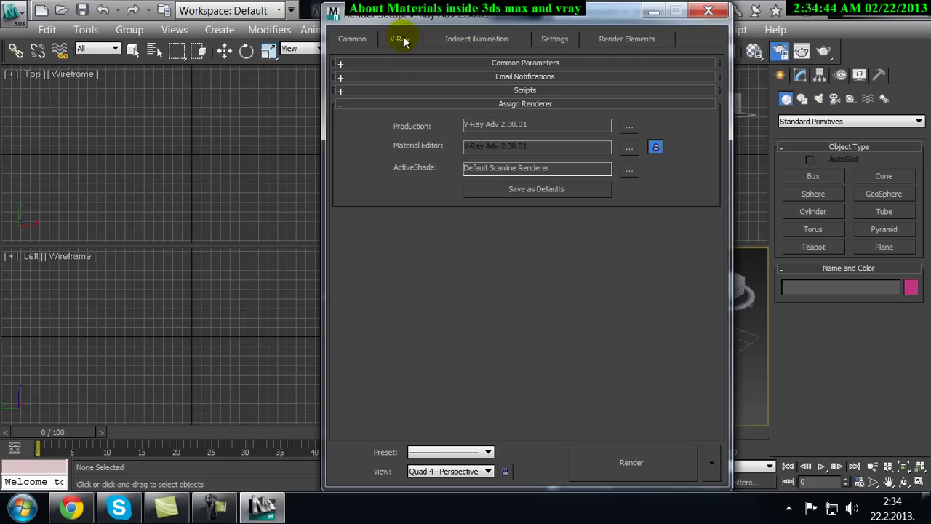
click(465, 39)
click(547, 38)
click(616, 40)
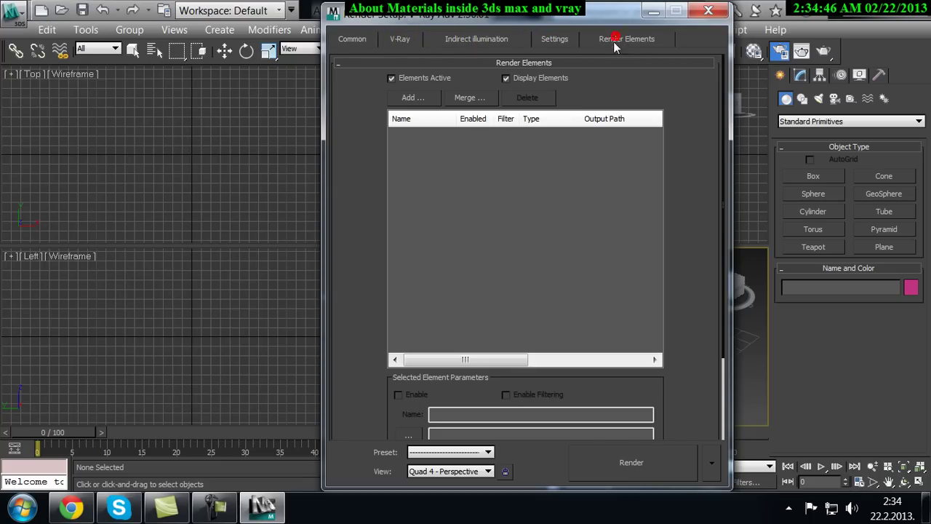
click(402, 40)
click(450, 38)
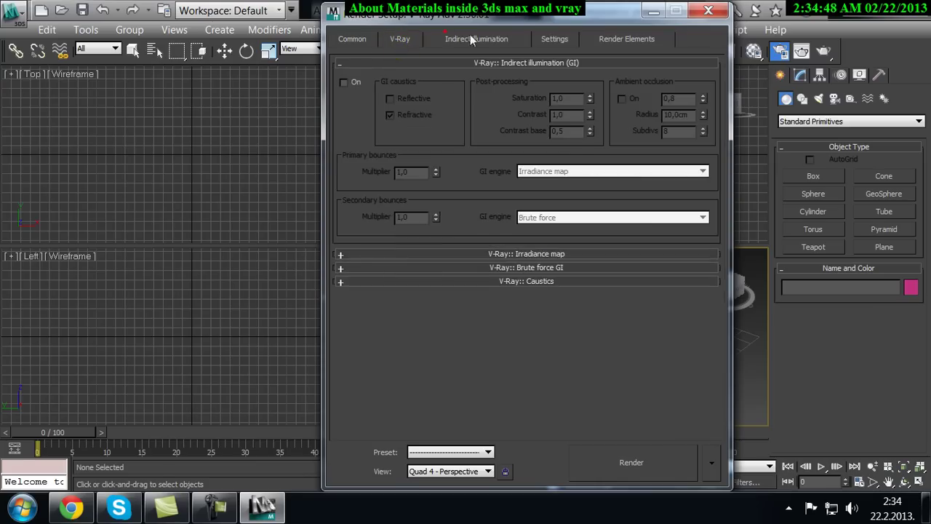
click(555, 39)
click(617, 38)
click(560, 42)
click(468, 40)
click(404, 41)
click(373, 40)
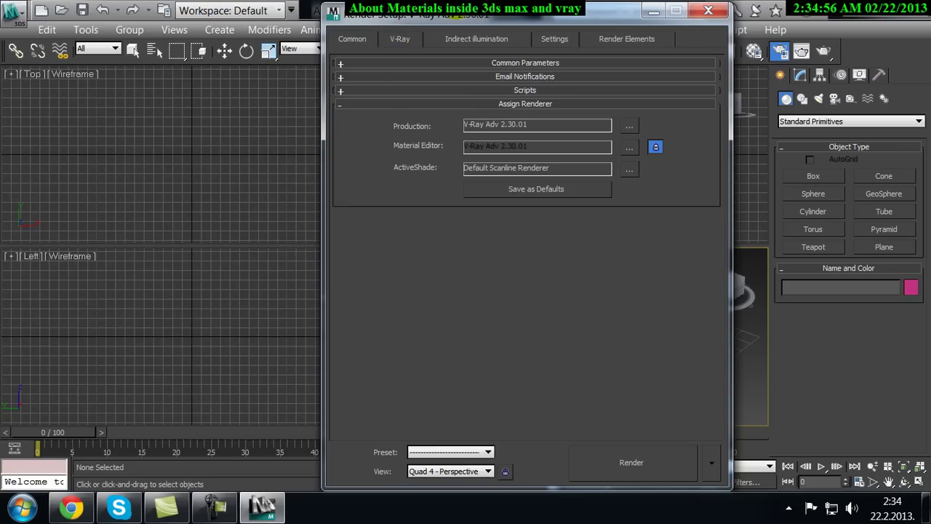
click(406, 36)
click(555, 41)
click(603, 40)
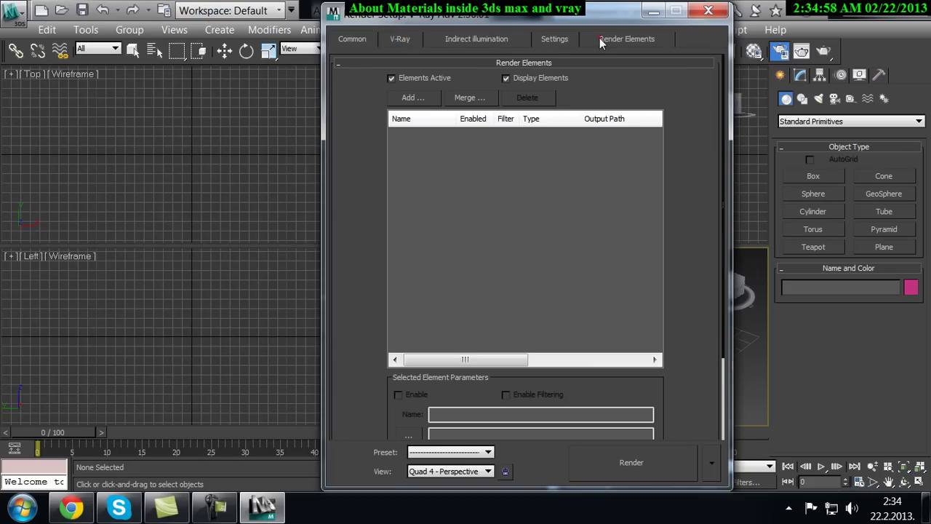
click(419, 37)
click(492, 39)
click(565, 40)
click(595, 39)
click(401, 41)
click(362, 44)
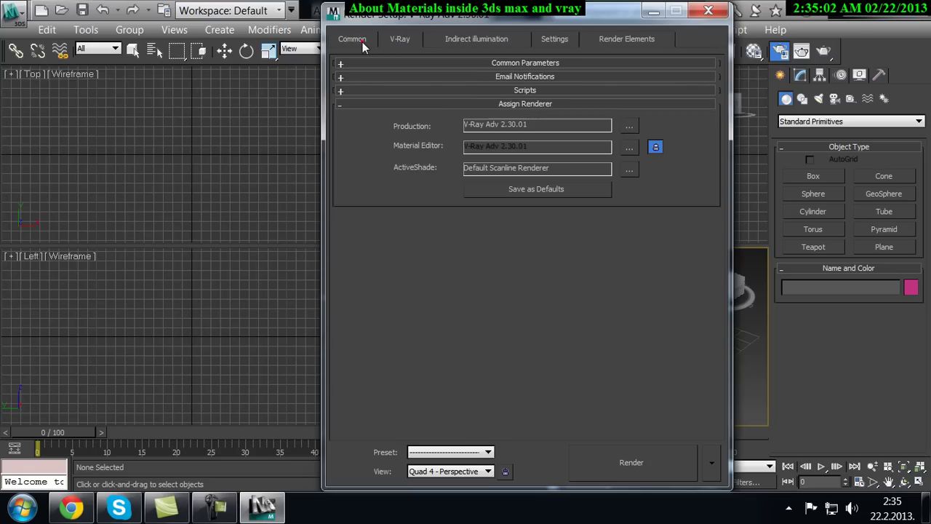
Cycle the V-Ray tabs once more, then close Render Setup and open the Material Editor.
click(402, 41)
click(476, 40)
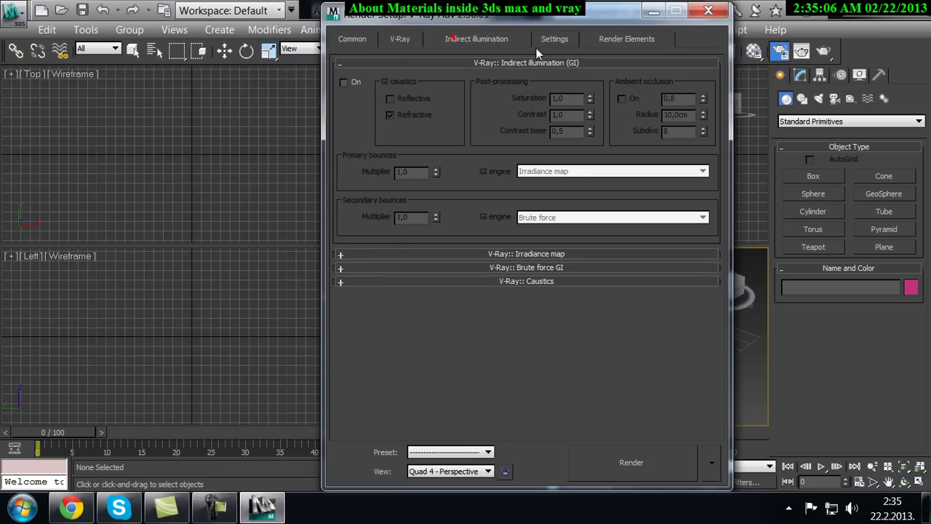
click(553, 41)
click(628, 39)
click(553, 42)
click(480, 41)
click(402, 42)
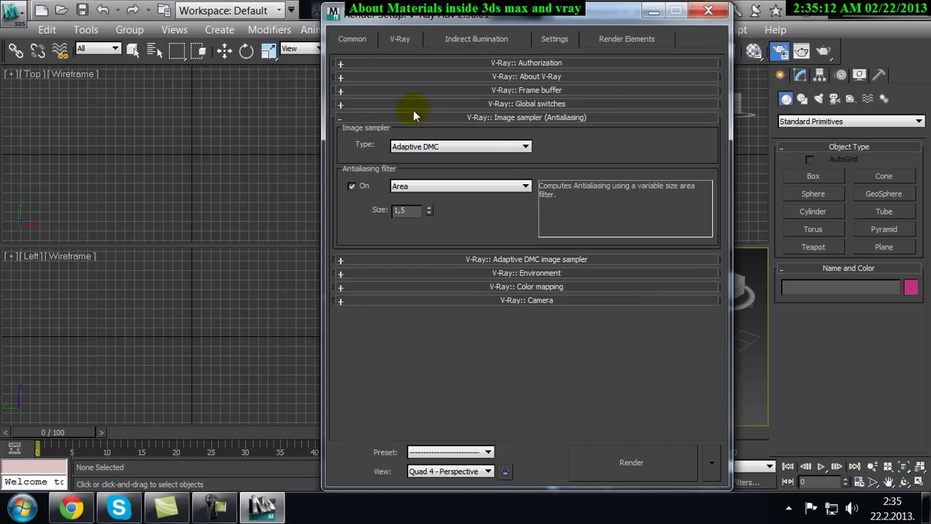
click(708, 10)
click(753, 50)
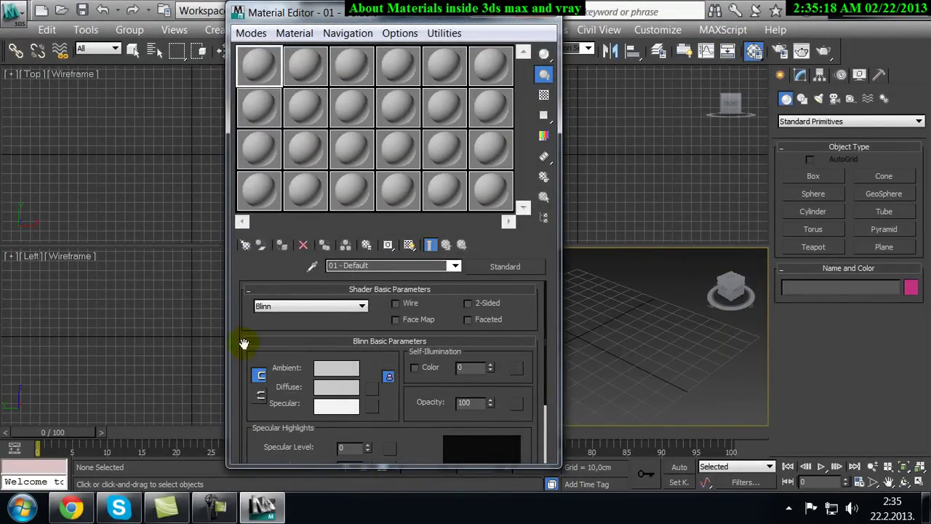
Reopen and reposition the Material Editor, then open the Material/Map Browser from the Standard button.
click(547, 11)
click(754, 50)
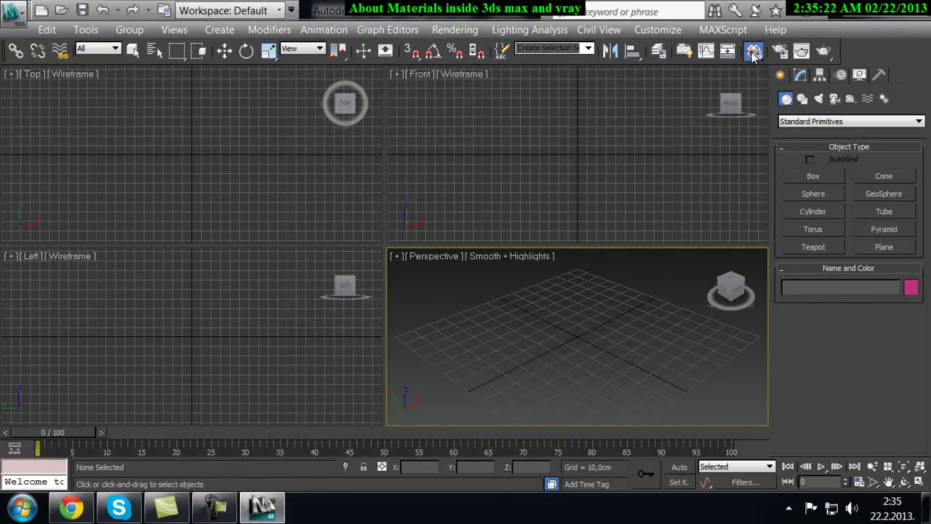
mouse_move(363, 13)
mouse_down()
mouse_move(545, 47)
mouse_move(411, 58)
mouse_move(320, 16)
mouse_move(389, 22)
mouse_move(381, 29)
mouse_move(359, 17)
mouse_up()
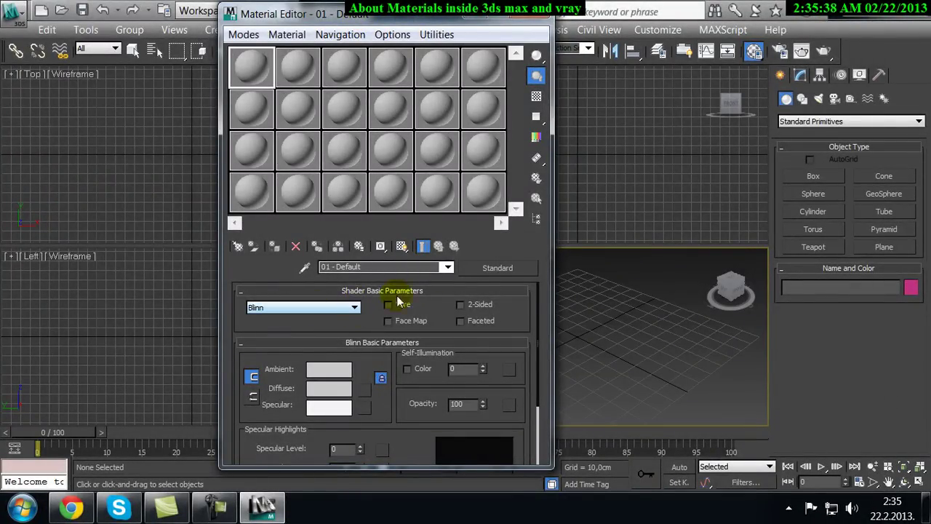
click(493, 269)
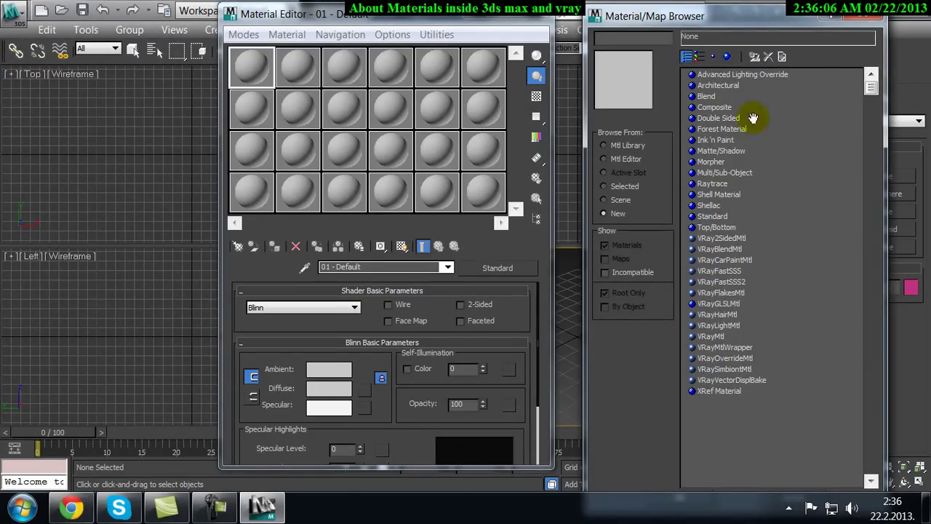
Move the Material/Map Browser aside and pick VRayMtl for the 01 - Default slot.
click(595, 15)
click(574, 21)
drag(617, 20, 599, 18)
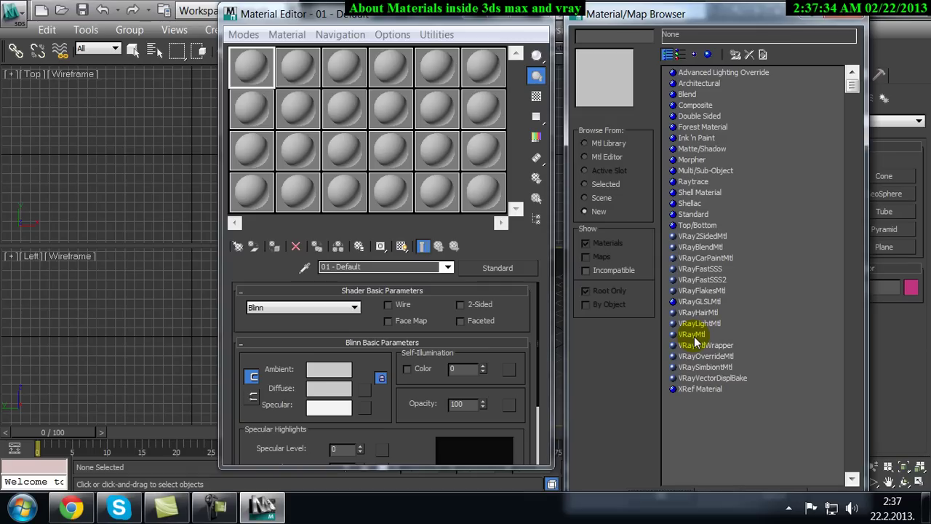
double_click(695, 336)
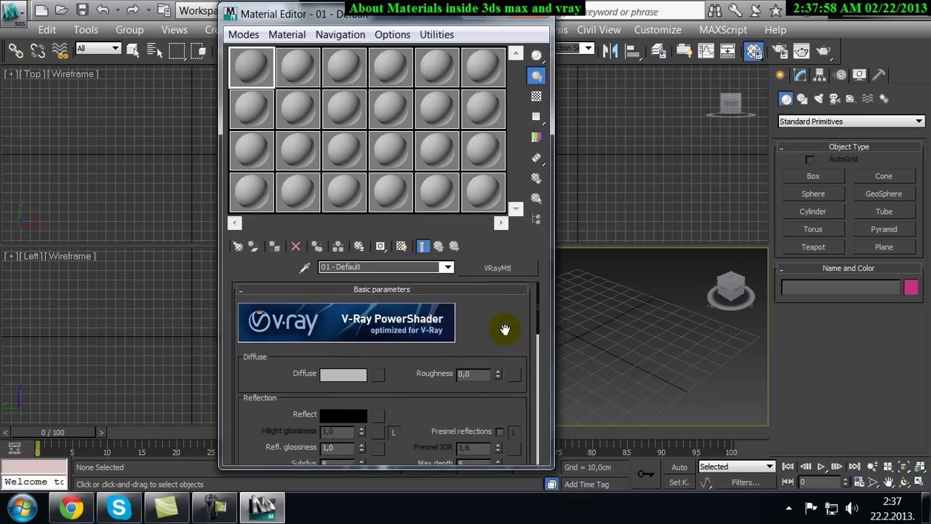
Look over the VRayMtl Diffuse and Reflection parameters, then reopen the V-Ray material type list.
drag(505, 339, 496, 240)
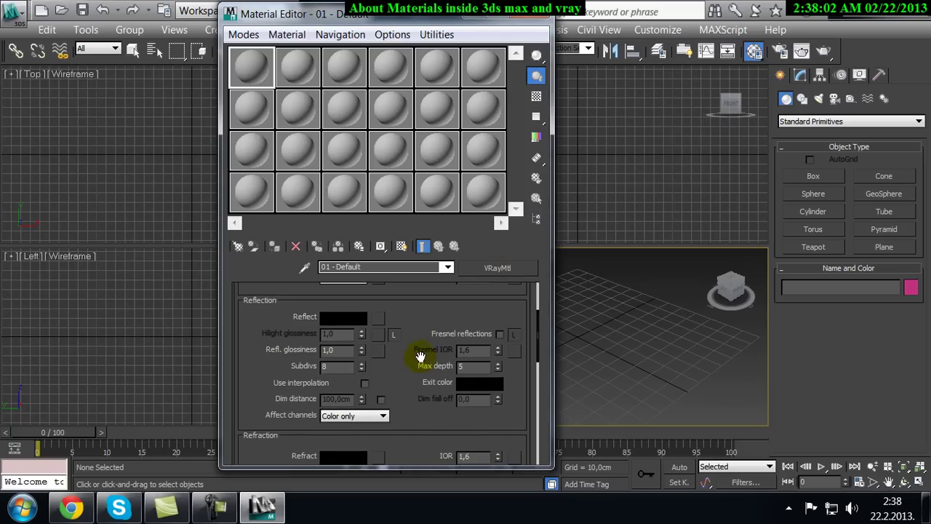
drag(414, 368, 429, 277)
scroll(426, 339, up, 5)
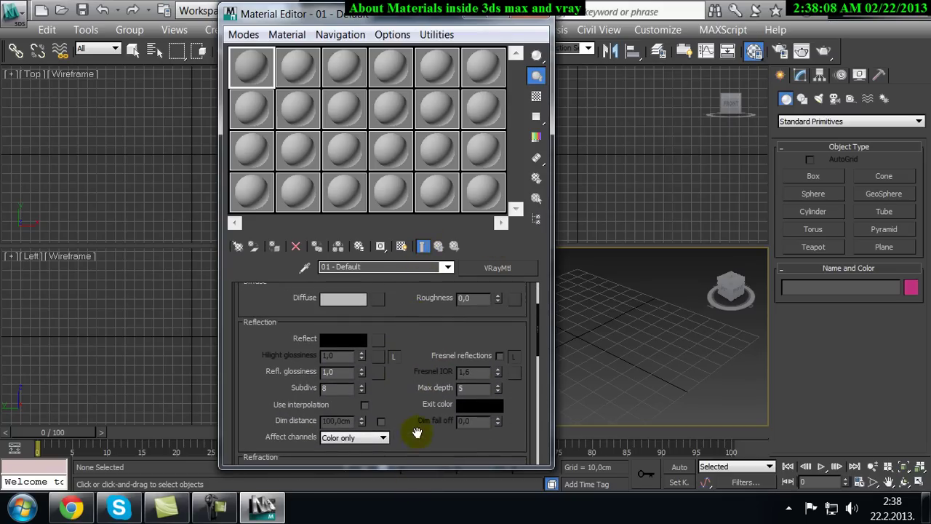
scroll(457, 398, up, 2)
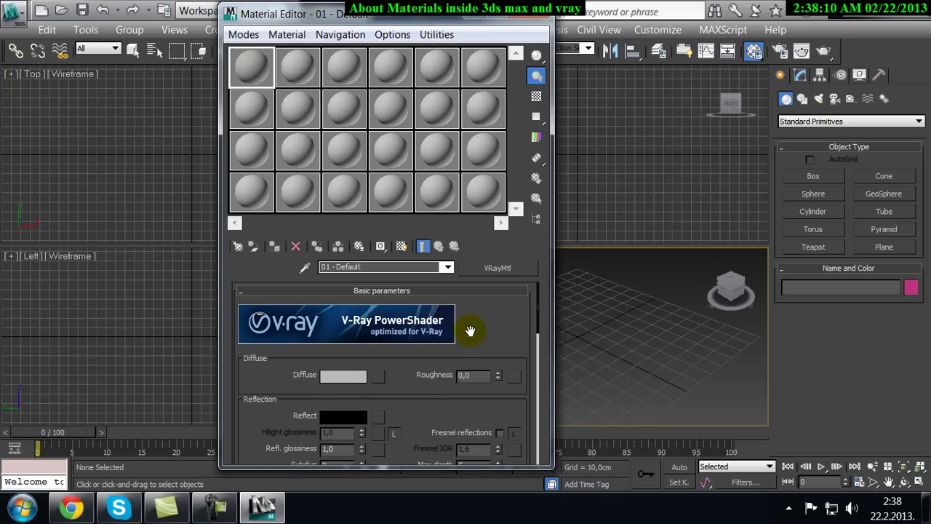
click(499, 268)
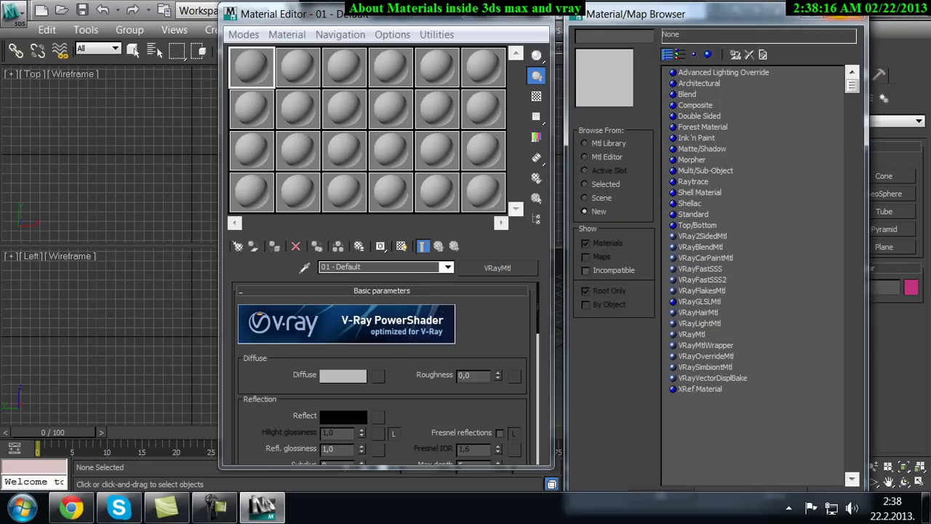
Replace the 01 - Default material with a VRayBlendMtl, discarding the old material.
click(842, 16)
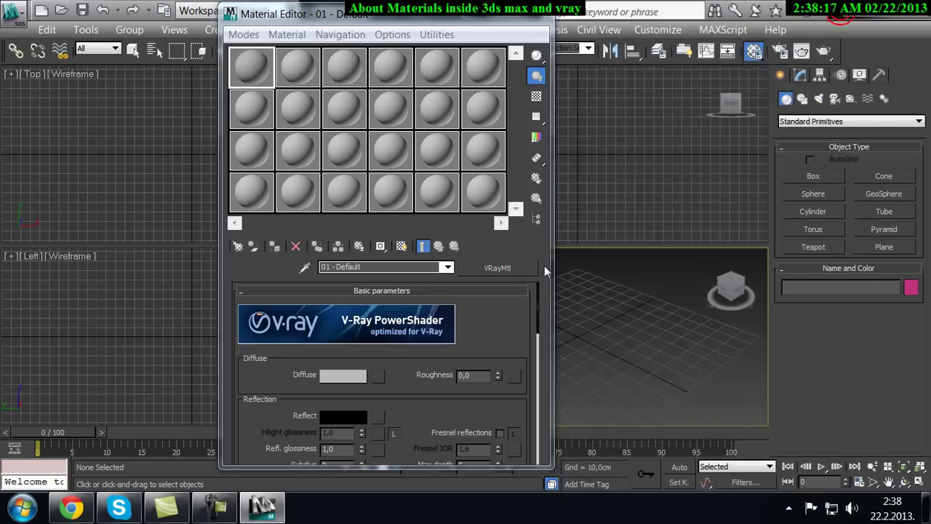
click(499, 268)
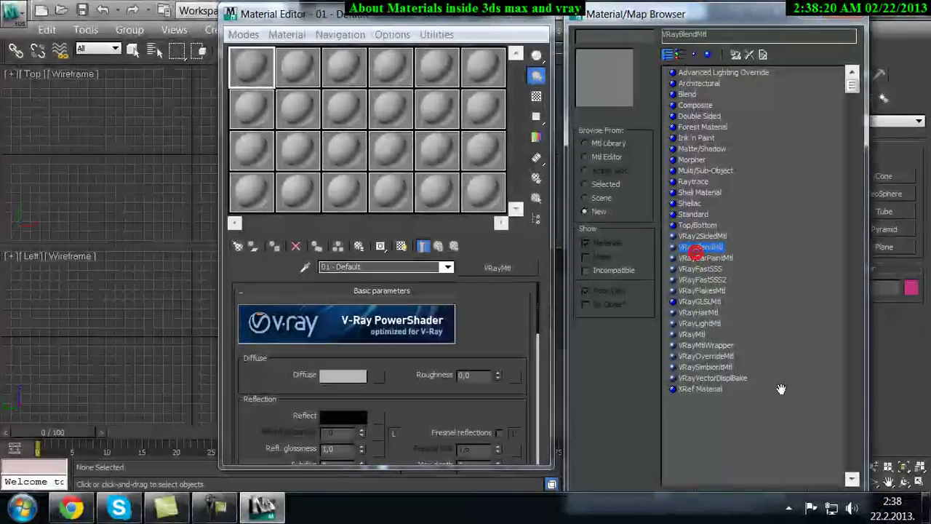
double_click(701, 248)
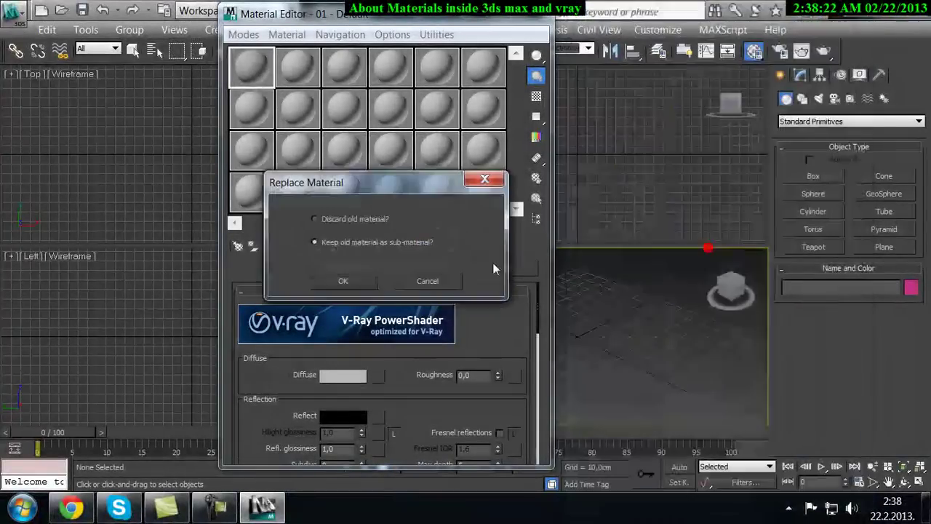
click(363, 221)
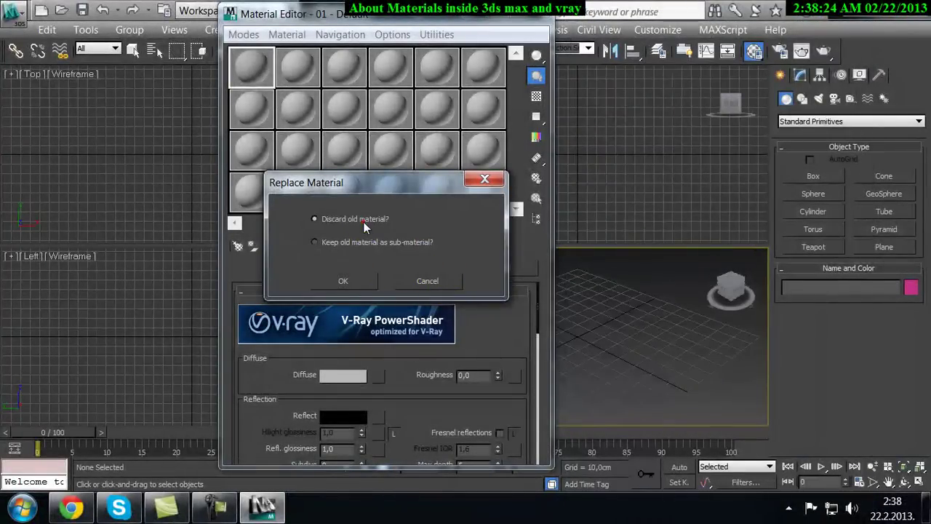
click(342, 282)
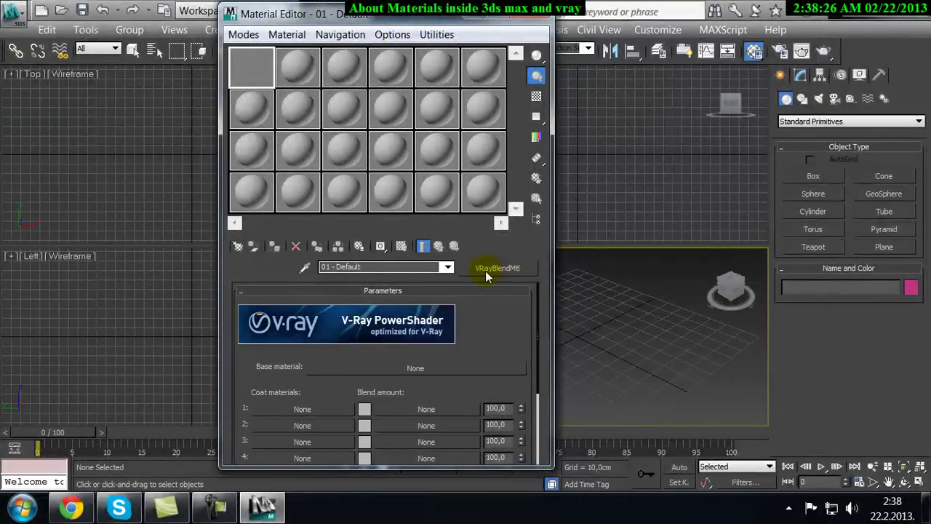
Switch the slot through VRayGLSLMtl and VRayLightMtl, finally settling on VRayMtl.
click(501, 270)
double_click(686, 299)
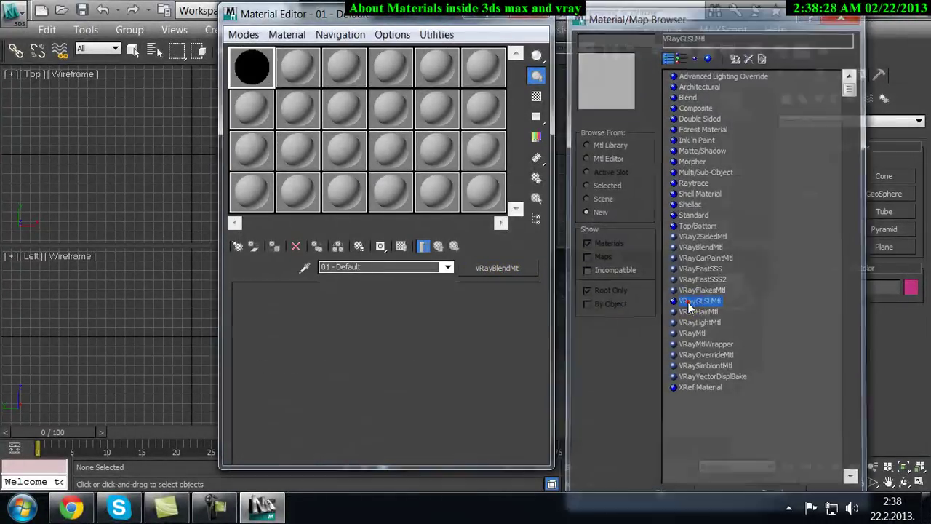
click(509, 269)
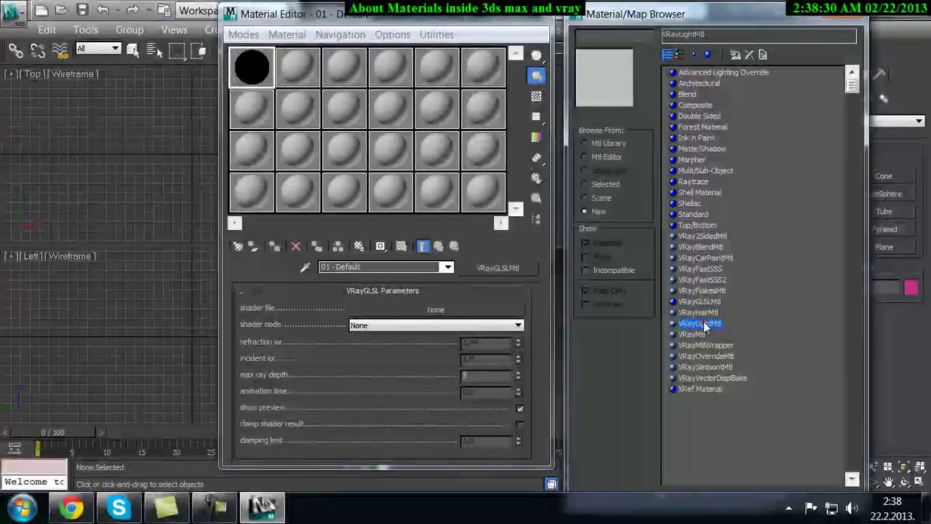
double_click(698, 323)
click(500, 269)
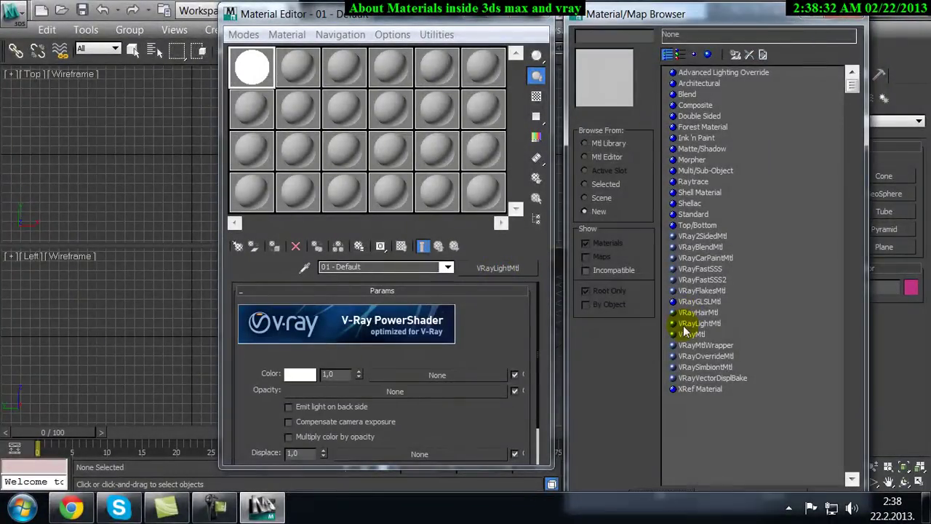
double_click(691, 333)
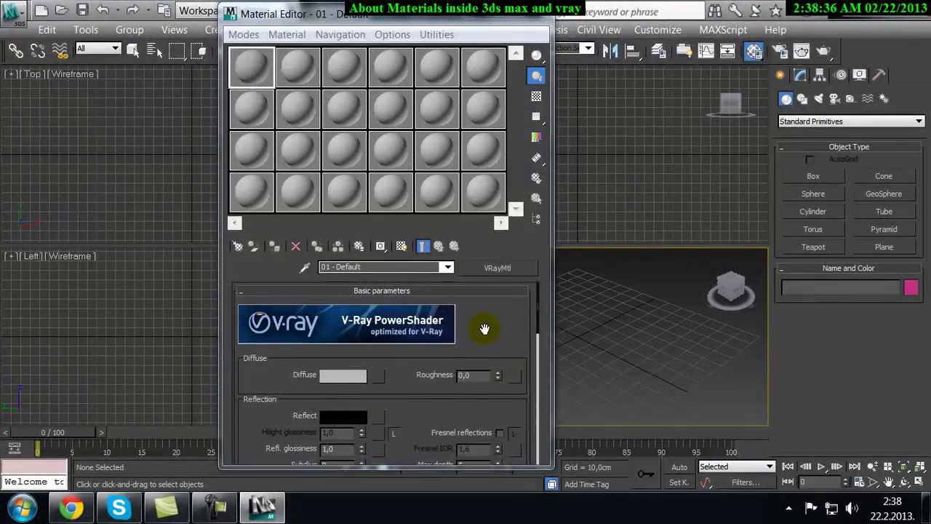
Pan to the Diffuse swatch and bring up its map list with Bitmap, Checker and Gradient.
scroll(483, 327, down, 2)
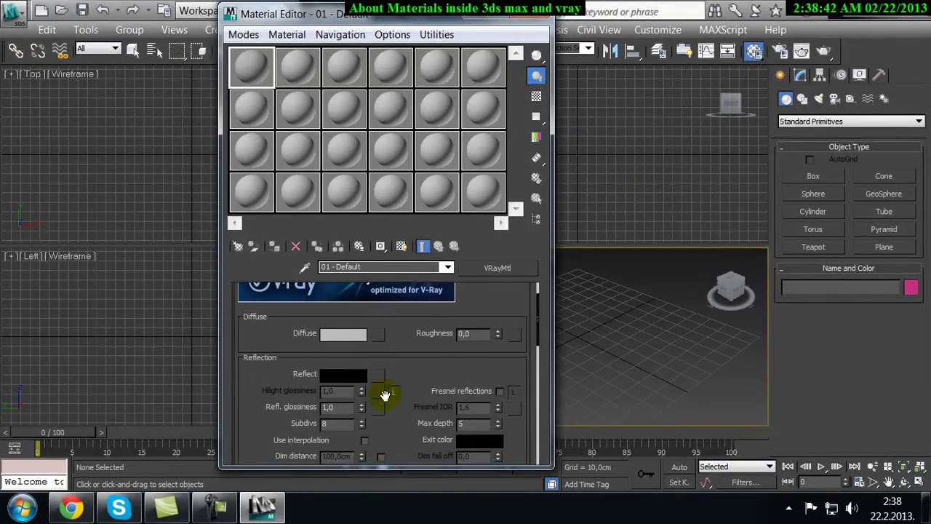
drag(412, 345, 415, 376)
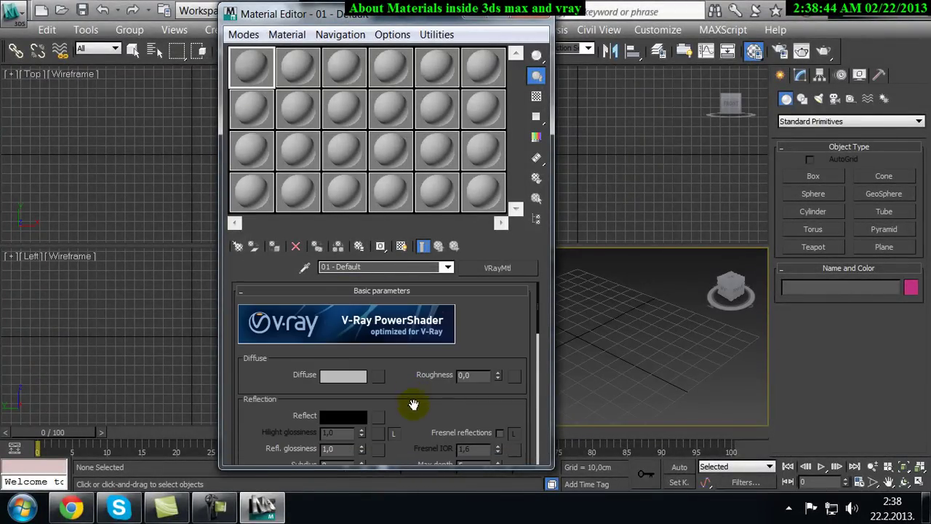
drag(414, 413, 414, 381)
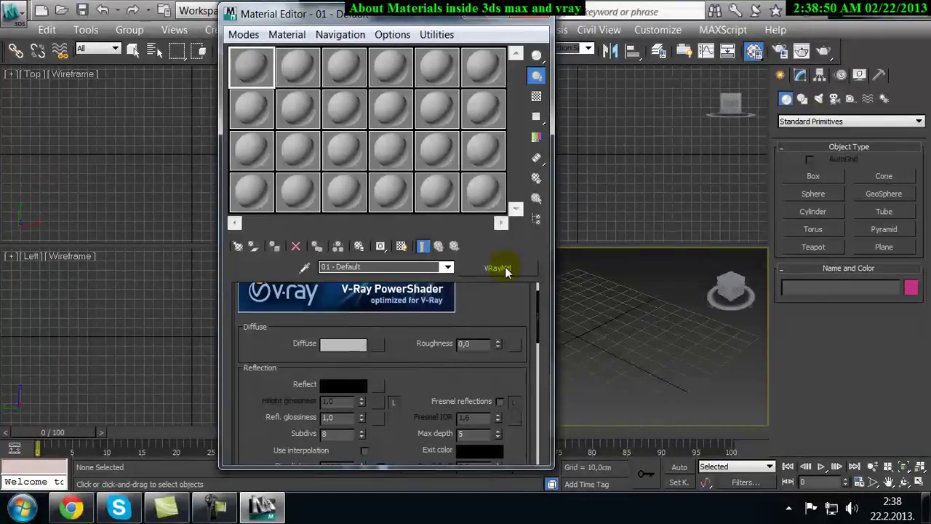
click(378, 351)
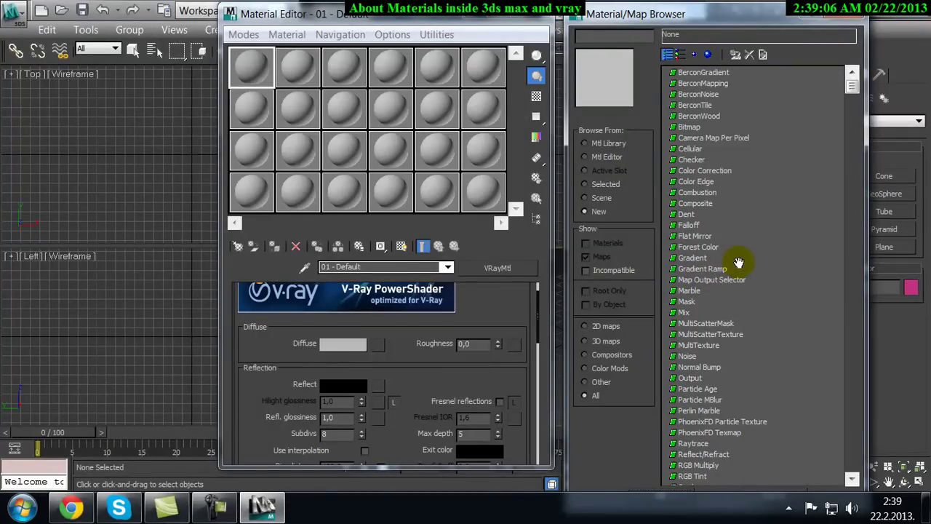
scroll(755, 251, down, 1)
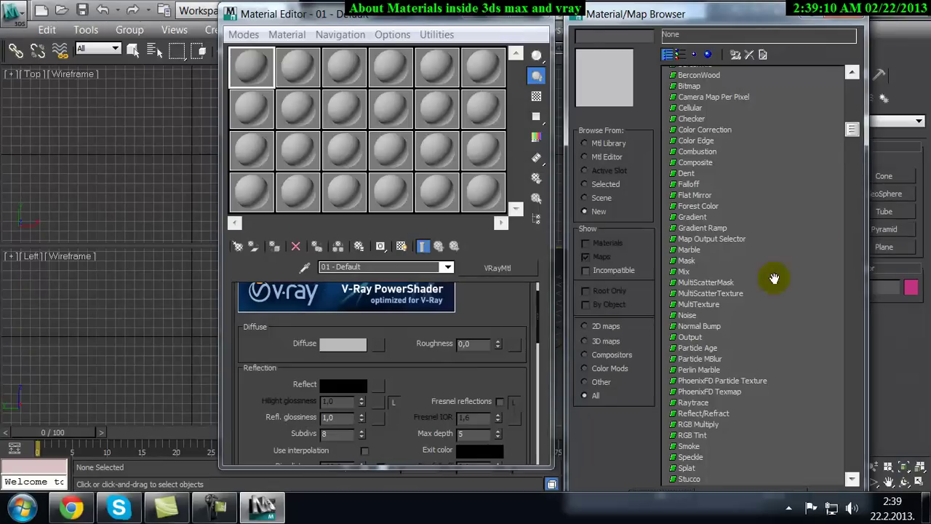
drag(698, 9, 720, 9)
scroll(801, 191, down, 5)
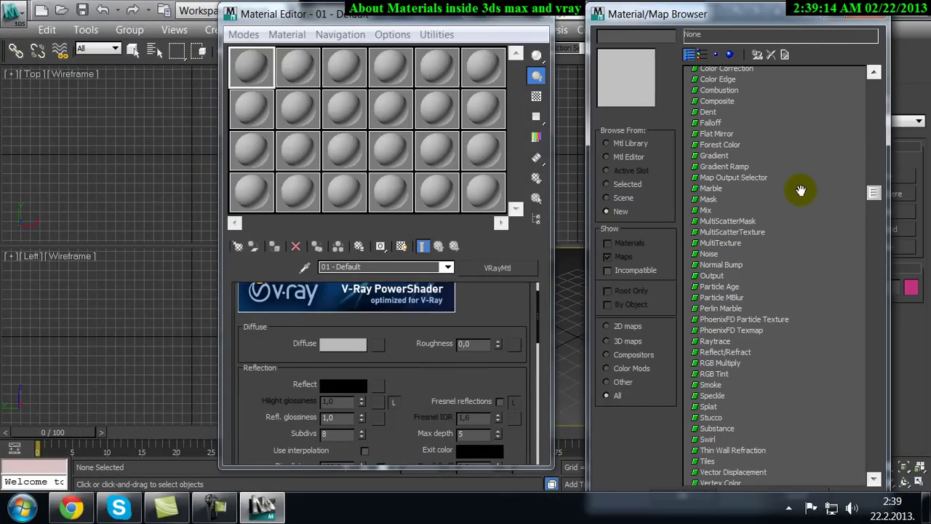
scroll(812, 189, down, 4)
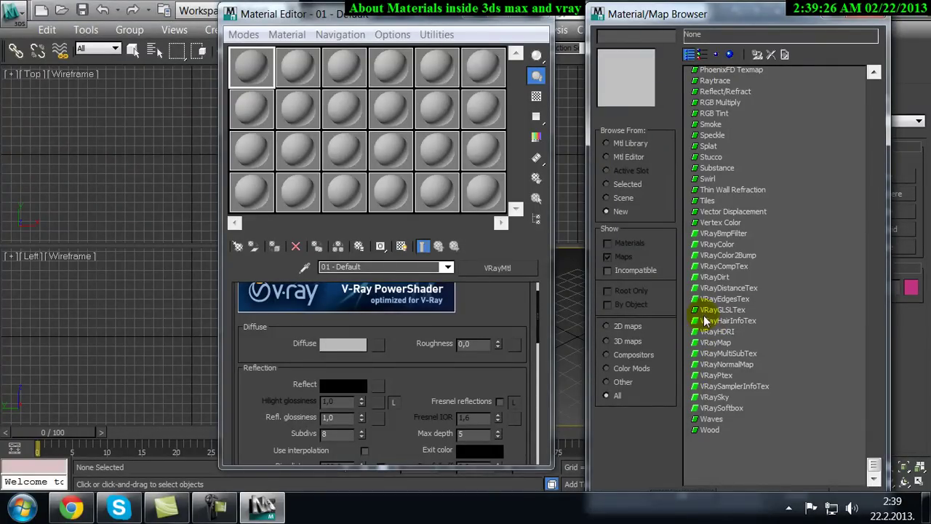
scroll(771, 279, up, 1)
scroll(771, 279, up, 3)
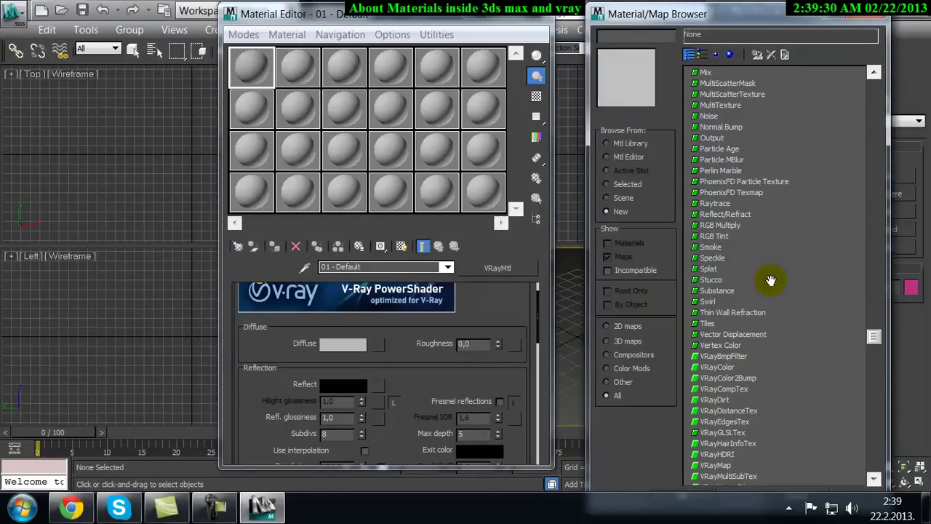
scroll(770, 280, up, 7)
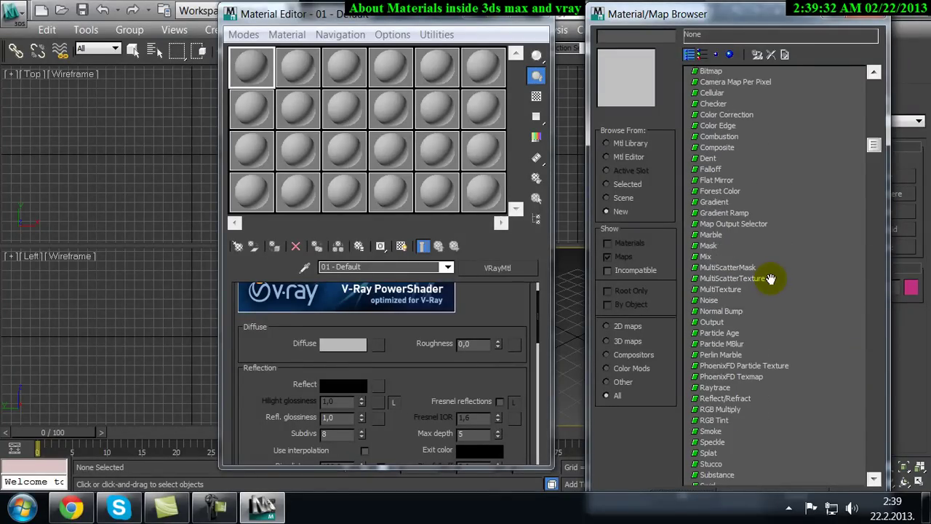
scroll(771, 275, down, 2)
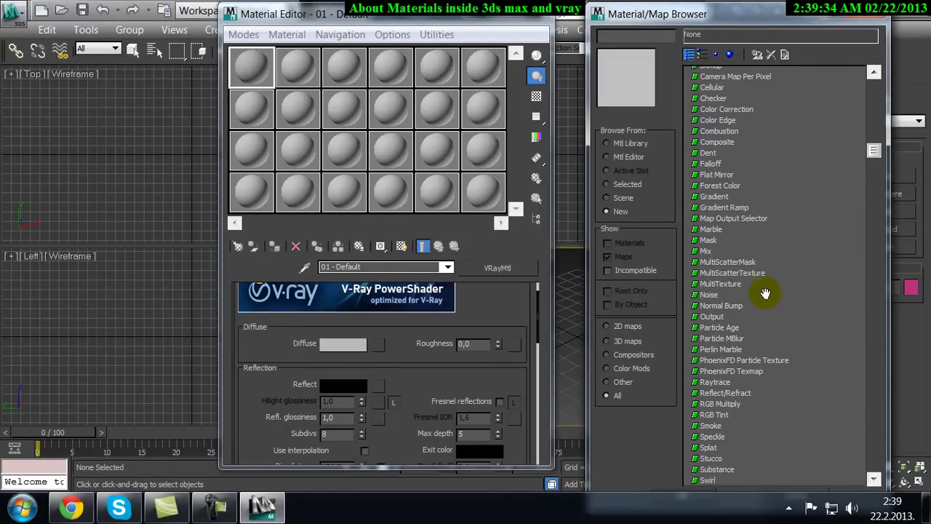
scroll(769, 275, down, 1)
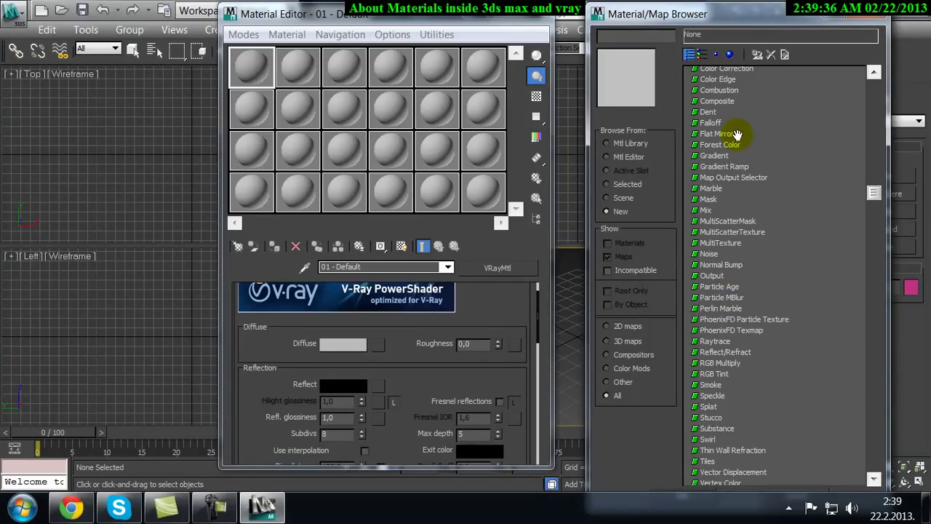
scroll(741, 169, down, 6)
scroll(735, 175, down, 3)
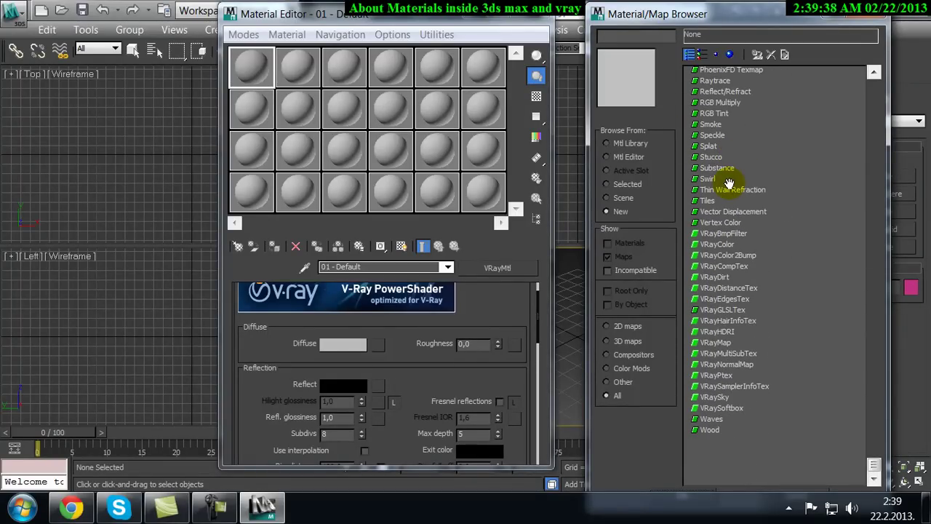
scroll(729, 183, up, 4)
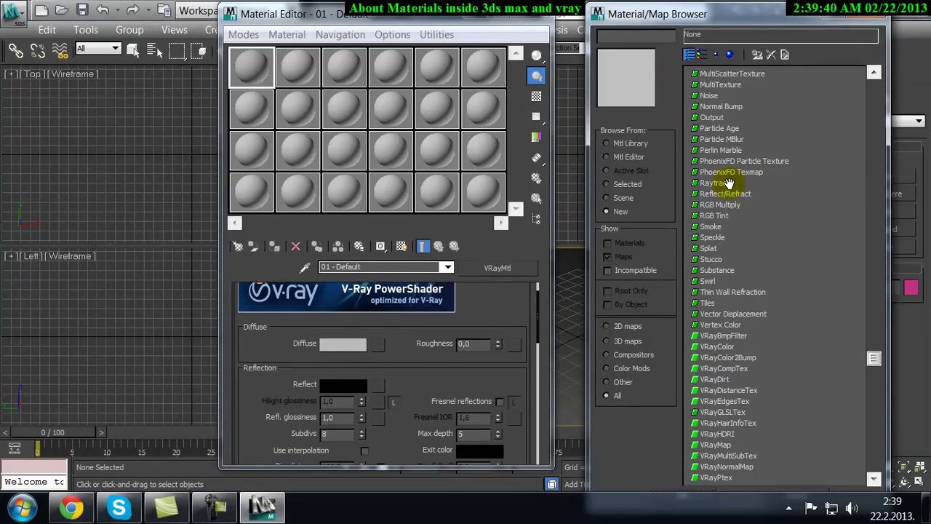
scroll(730, 187, up, 7)
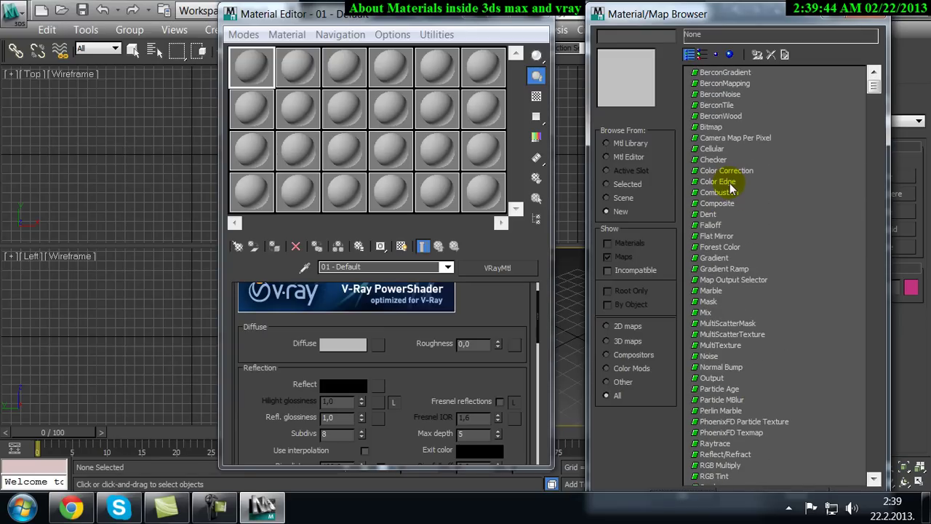
scroll(794, 245, down, 4)
scroll(780, 252, down, 2)
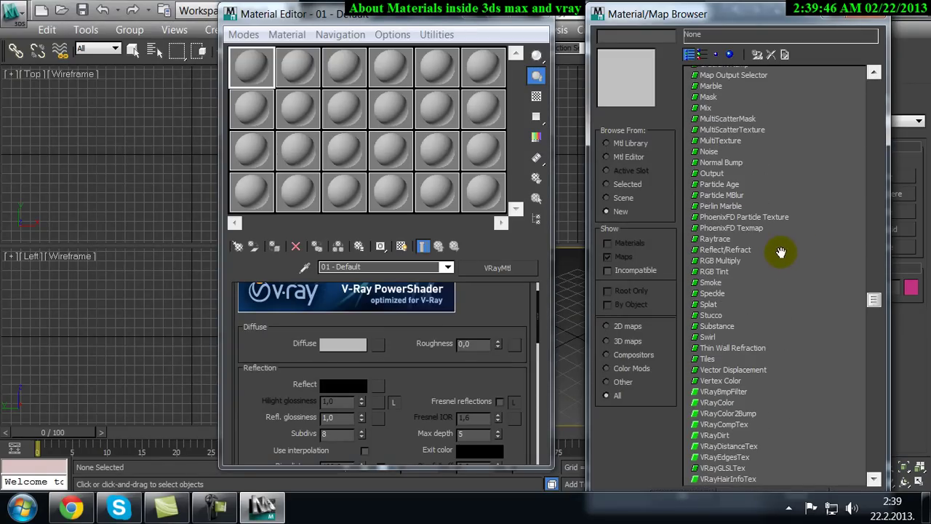
scroll(779, 258, down, 2)
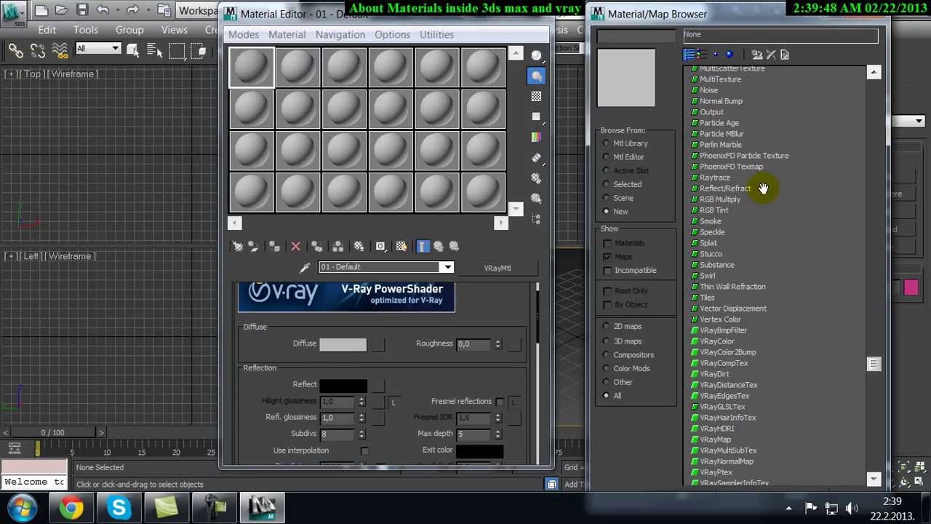
scroll(763, 188, up, 1)
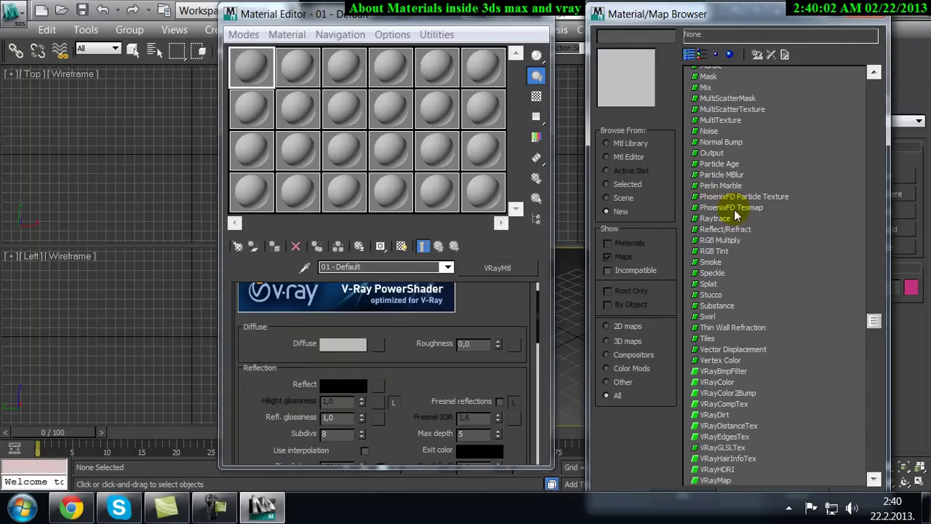
scroll(776, 242, down, 2)
scroll(773, 240, down, 3)
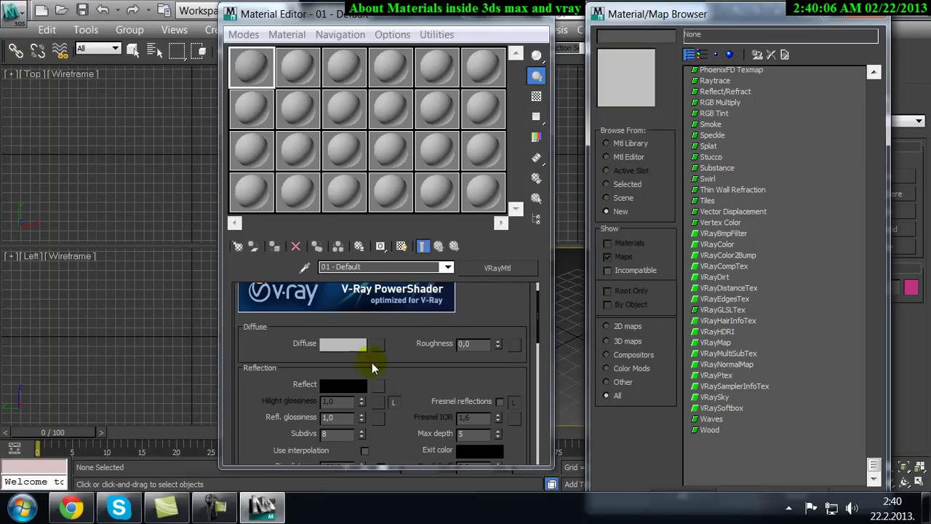
Load VRayMap as Map #1 in Diffuse and review its Reflect parameters.
double_click(716, 344)
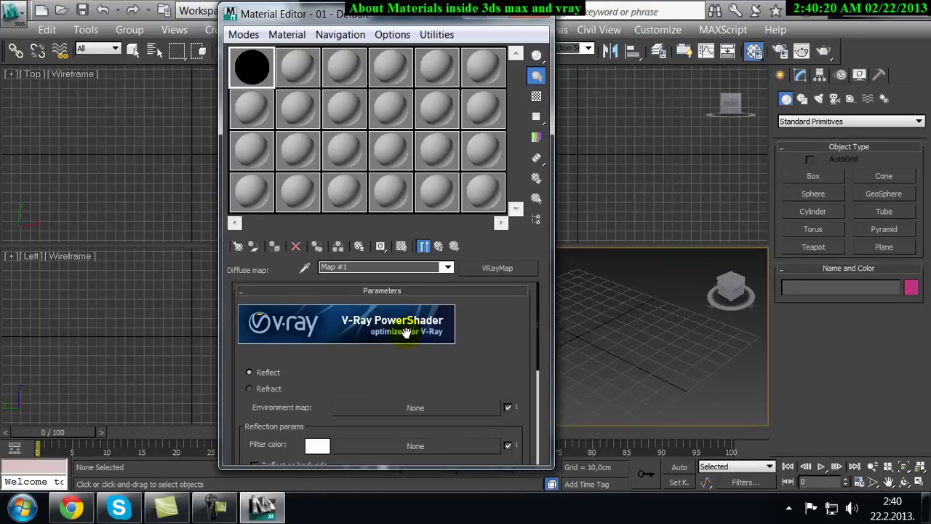
scroll(493, 323, down, 3)
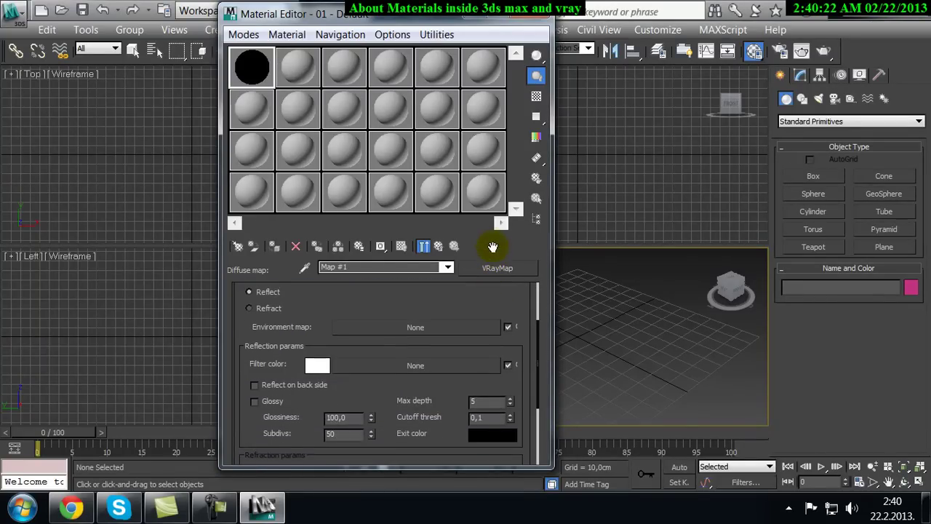
drag(473, 294, 478, 472)
drag(493, 380, 482, 429)
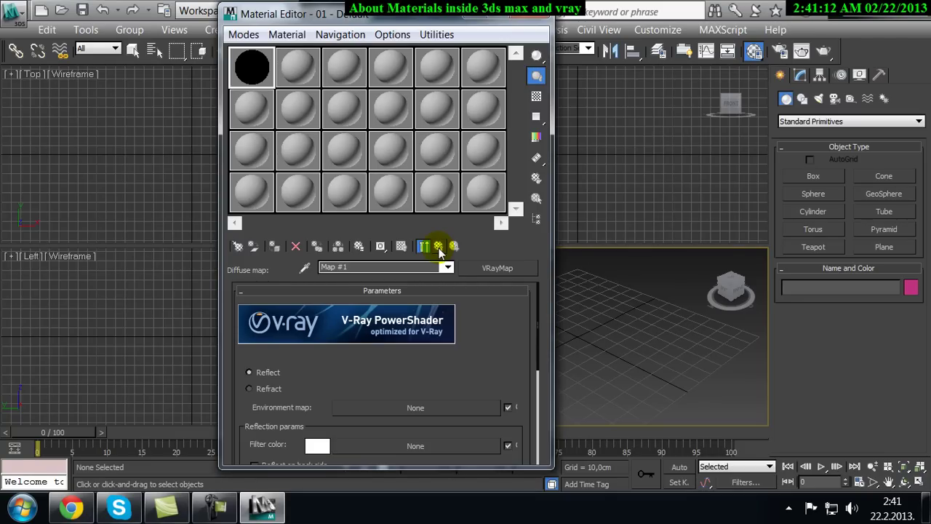
Go back to the 01 - Default VRayMtl and shift the Material Editor to reveal the viewports.
click(439, 247)
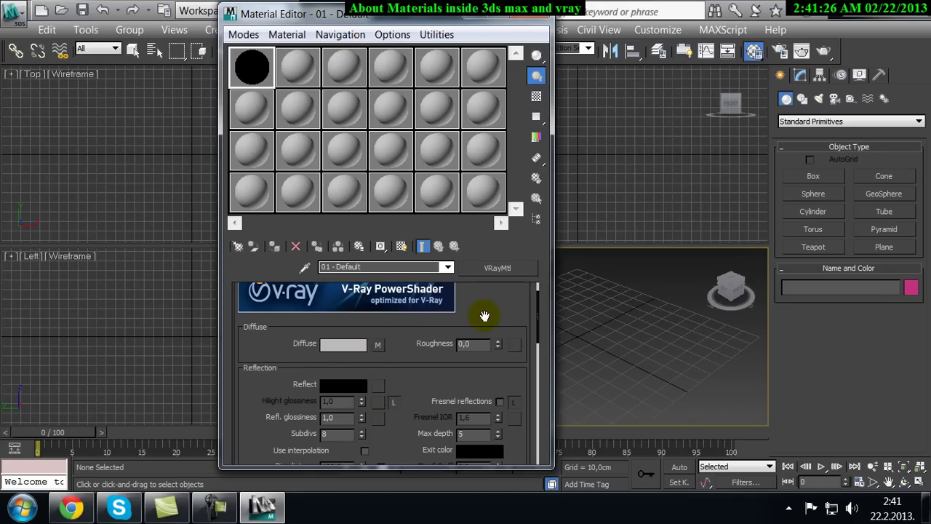
drag(487, 307, 486, 341)
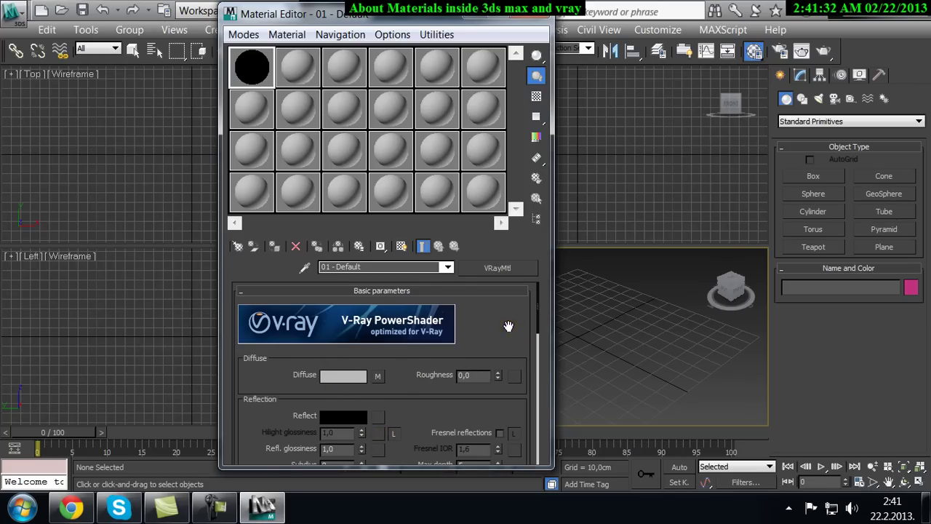
drag(509, 341, 505, 320)
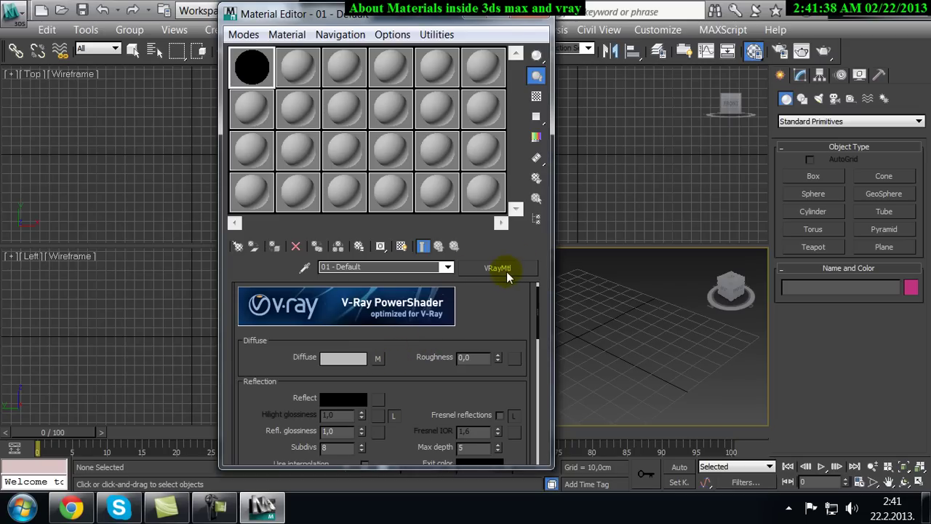
drag(352, 16, 416, 19)
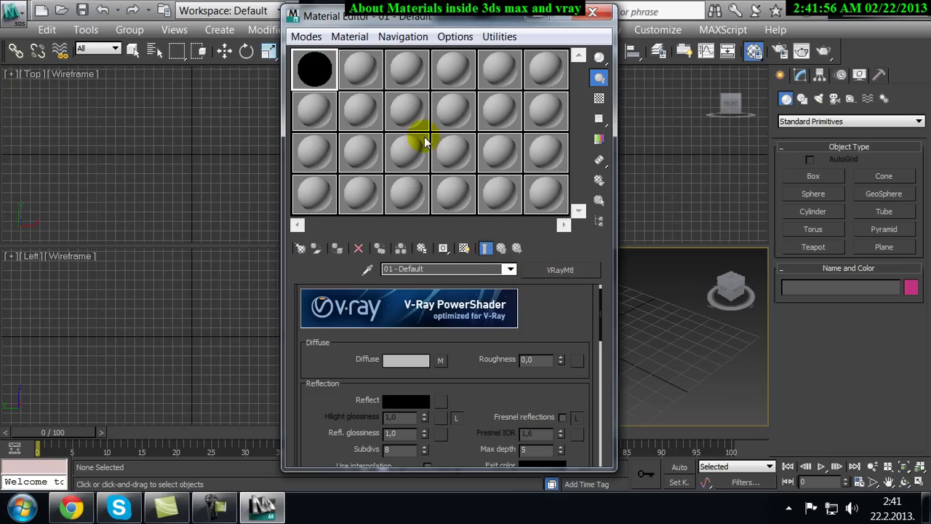
drag(449, 22, 428, 27)
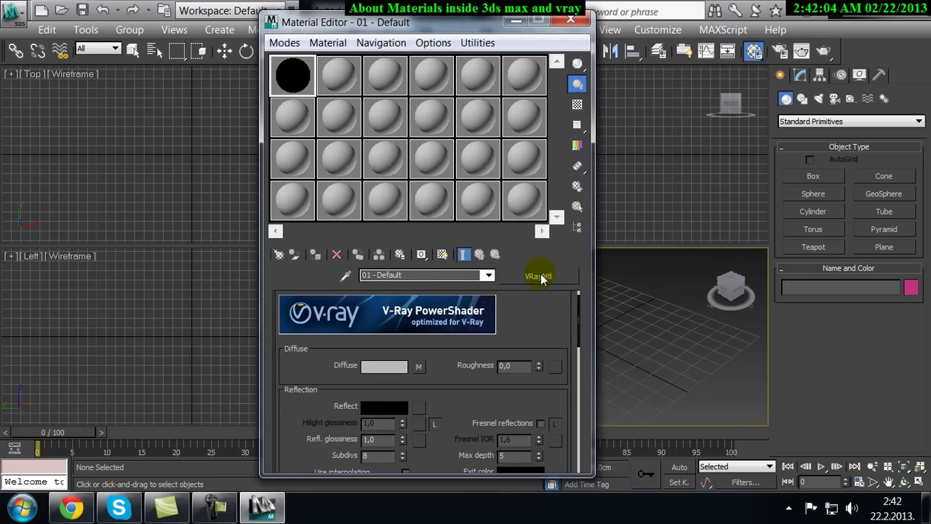
mouse_move(404, 23)
mouse_down()
mouse_move(374, 22)
mouse_move(420, 18)
mouse_up()
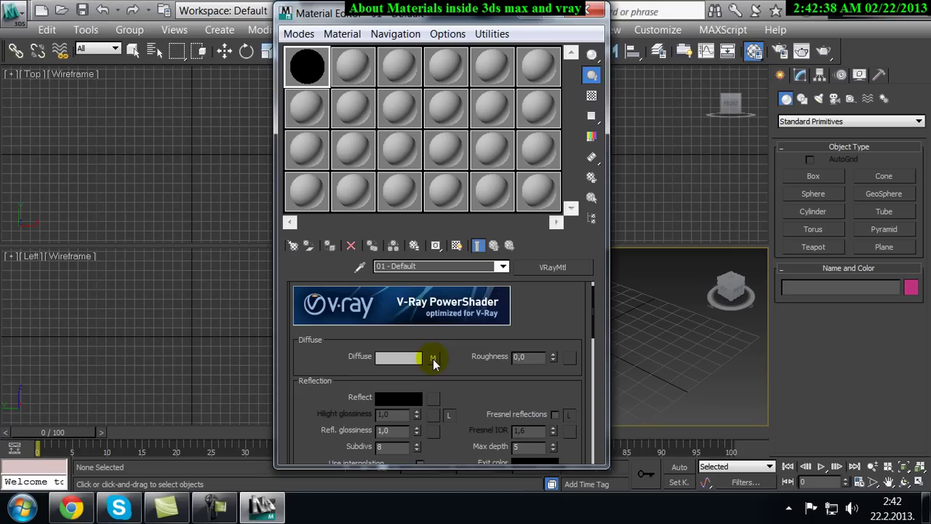
mouse_move(393, 24)
mouse_down()
mouse_move(134, 32)
mouse_move(415, 29)
mouse_move(394, 27)
mouse_up()
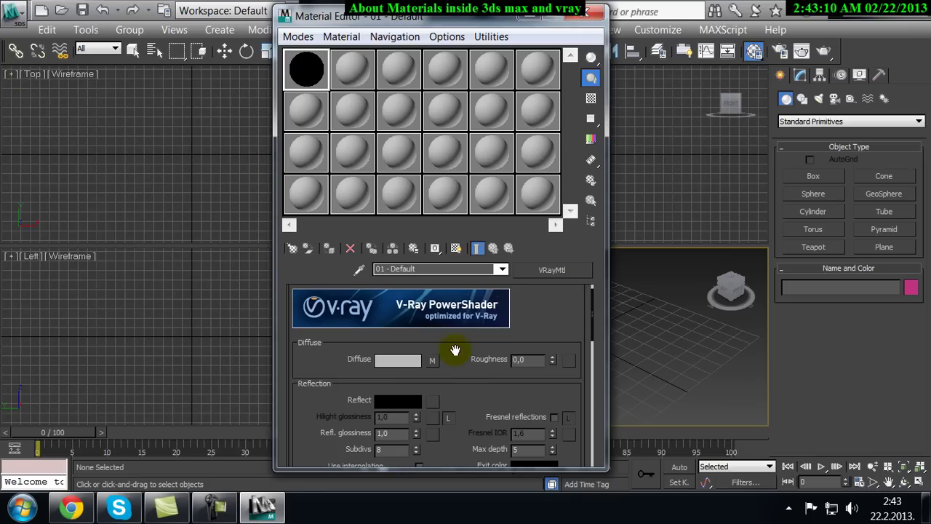
scroll(462, 370, up, 1)
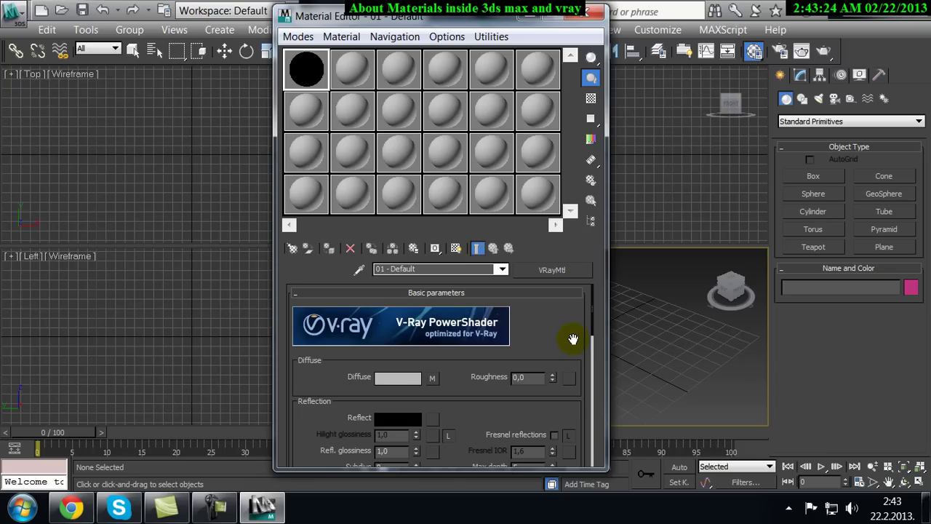
mouse_move(573, 339)
mouse_down()
mouse_move(563, 315)
mouse_move(561, 343)
mouse_up()
Add VRayMap Map #1 to Diffuse and review its Reflect mode, environment map and Filter color.
click(432, 379)
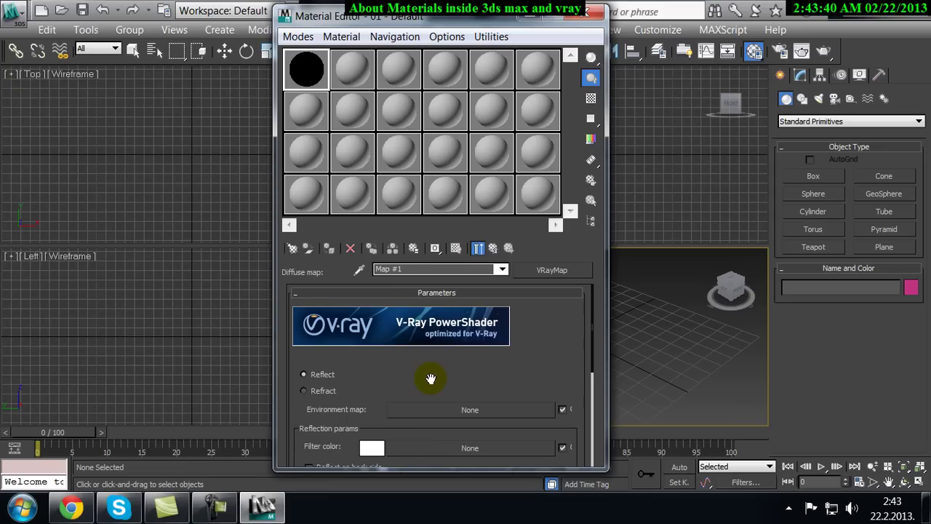
drag(429, 377, 426, 352)
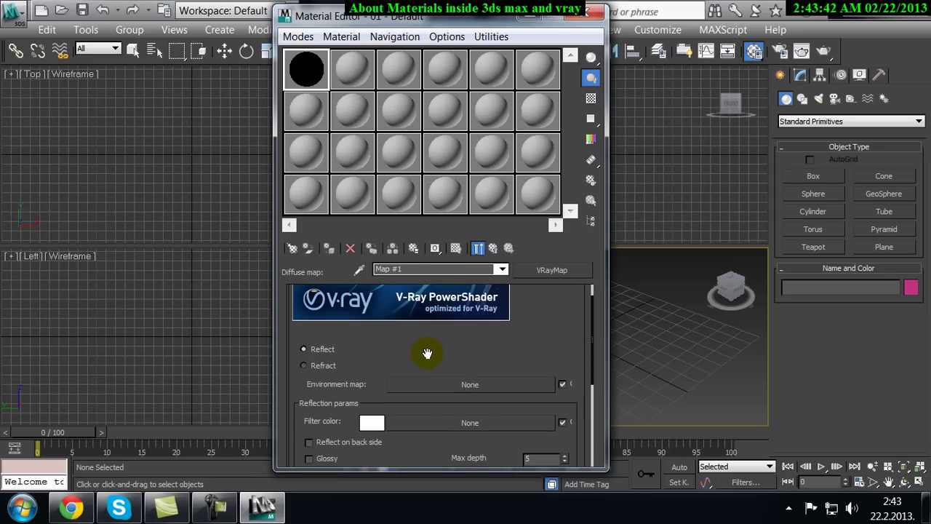
scroll(525, 343, down, 2)
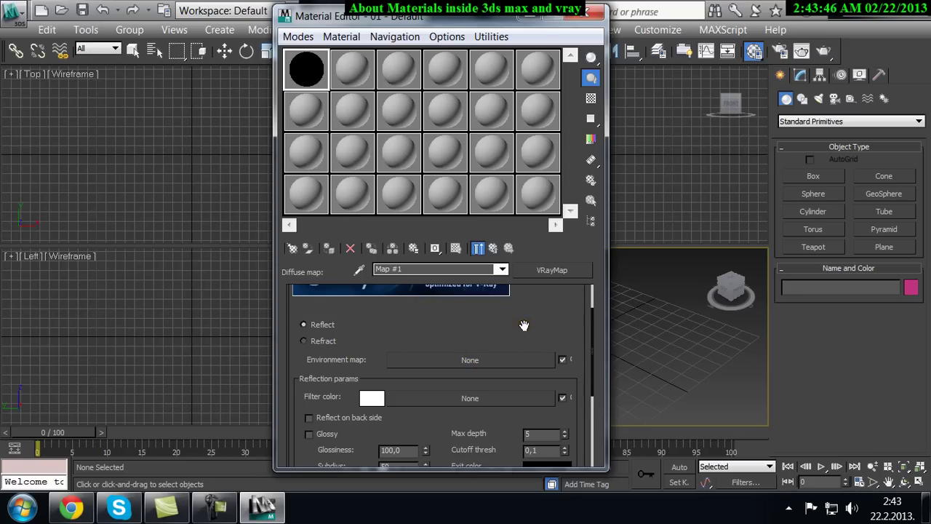
drag(522, 324, 521, 289)
drag(491, 376, 492, 469)
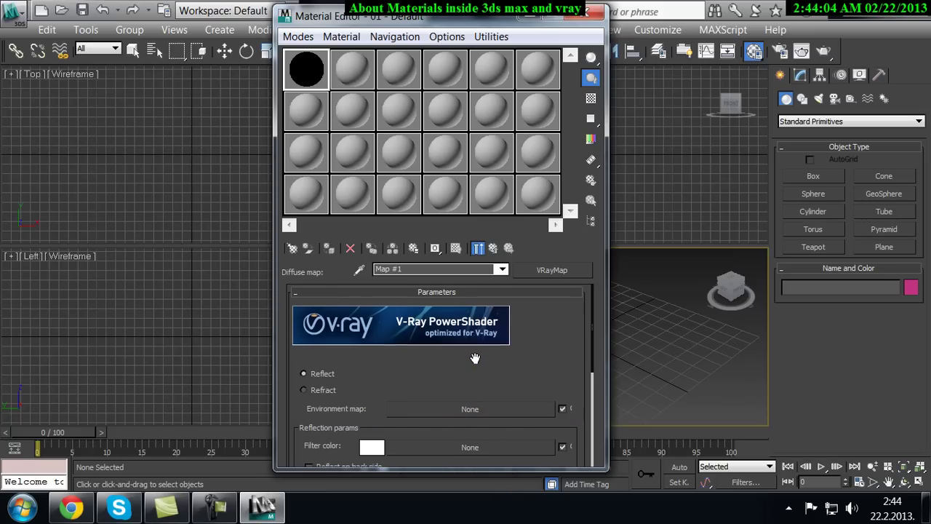
drag(474, 358, 474, 342)
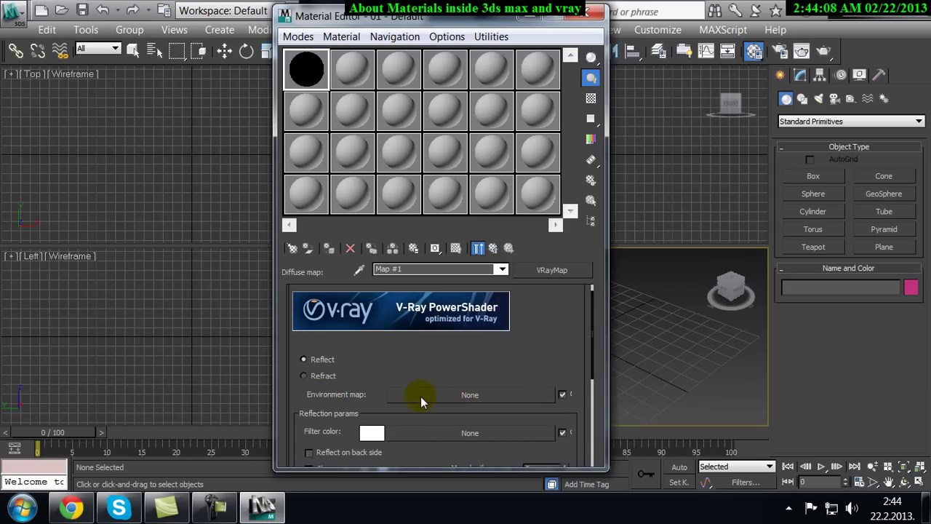
Open the map browser for the VRayMap's environment slot and browse its map types.
click(477, 395)
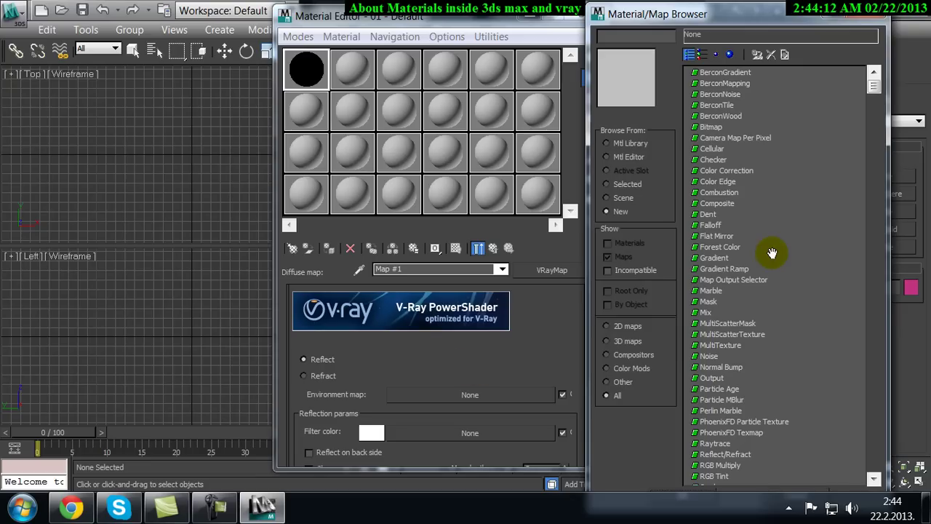
click(845, 227)
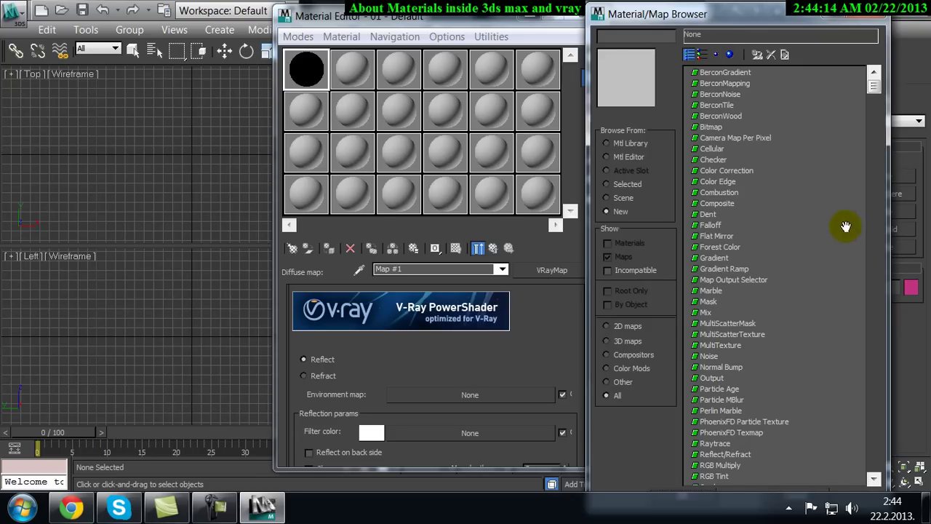
scroll(842, 195, down, 1)
drag(842, 196, 829, 85)
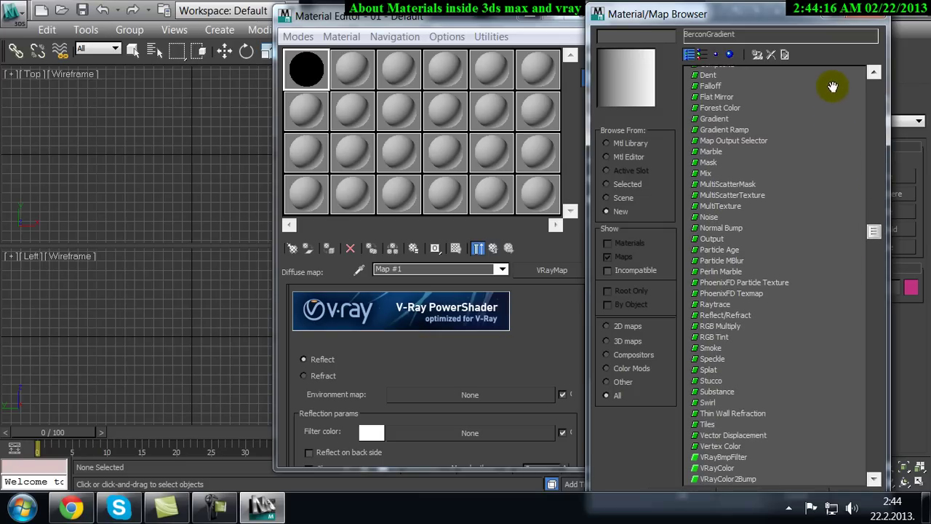
drag(825, 266, 814, 138)
drag(839, 309, 836, 247)
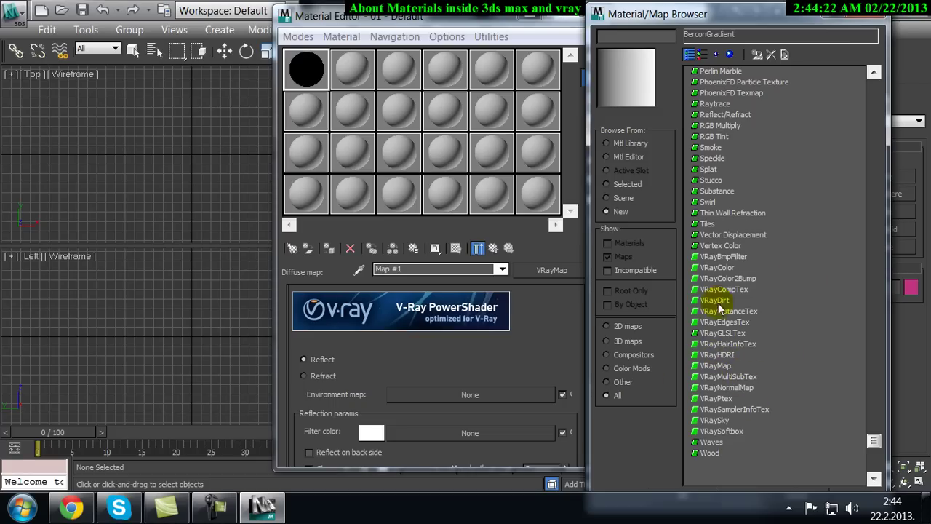
drag(765, 129, 773, 318)
drag(786, 137, 800, 191)
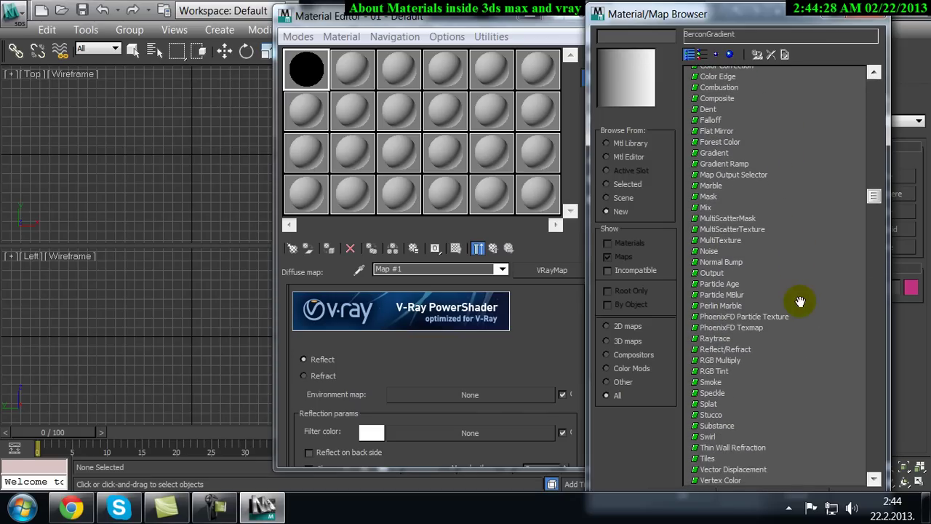
drag(801, 256, 800, 137)
drag(798, 357, 819, 399)
drag(818, 241, 819, 425)
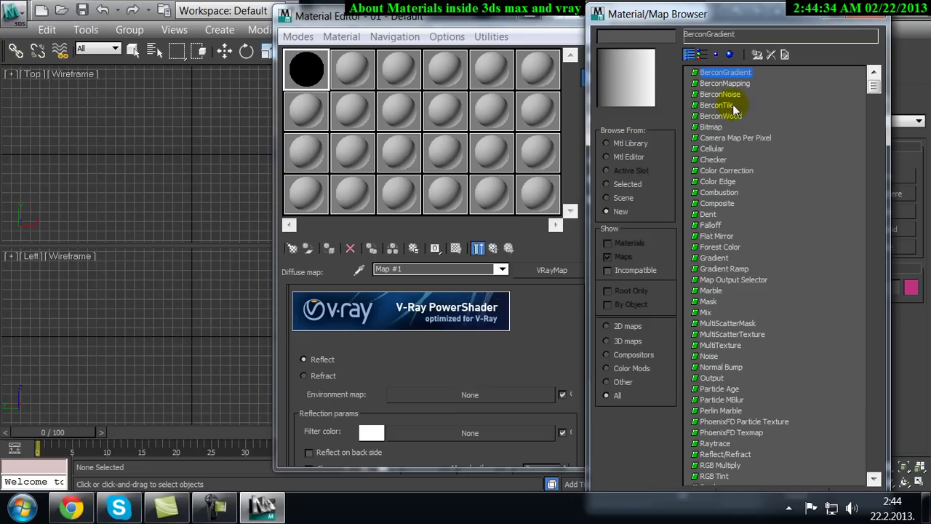
scroll(825, 294, down, 2)
scroll(822, 277, up, 2)
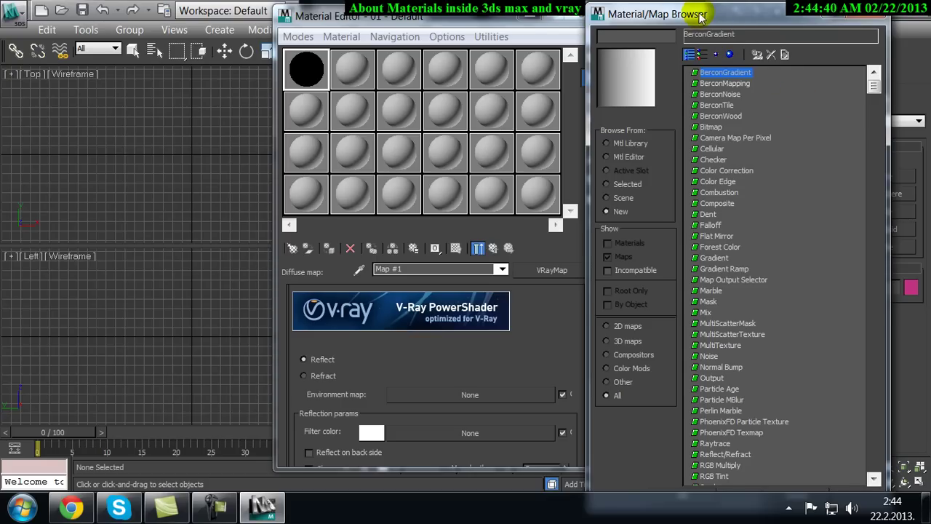
Move the Material/Map Browser to the right and select Bitmap.
drag(699, 14, 734, 16)
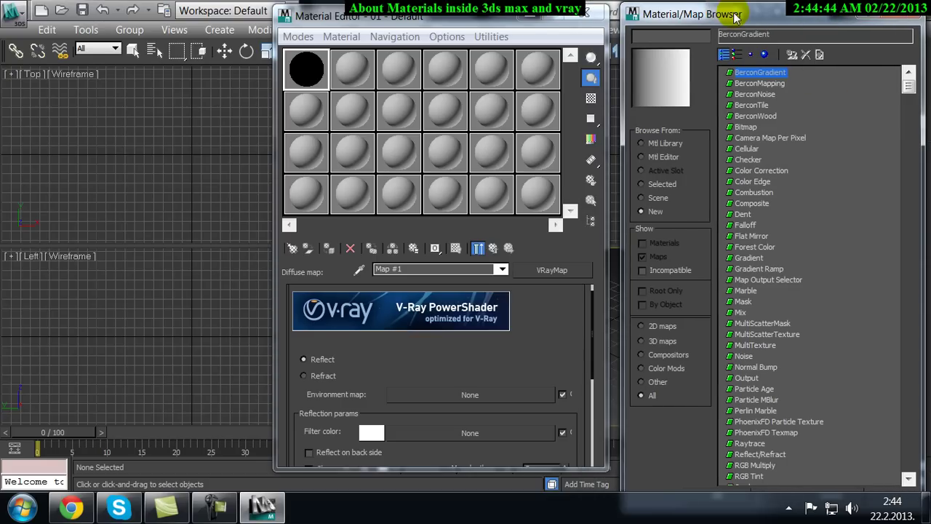
click(740, 134)
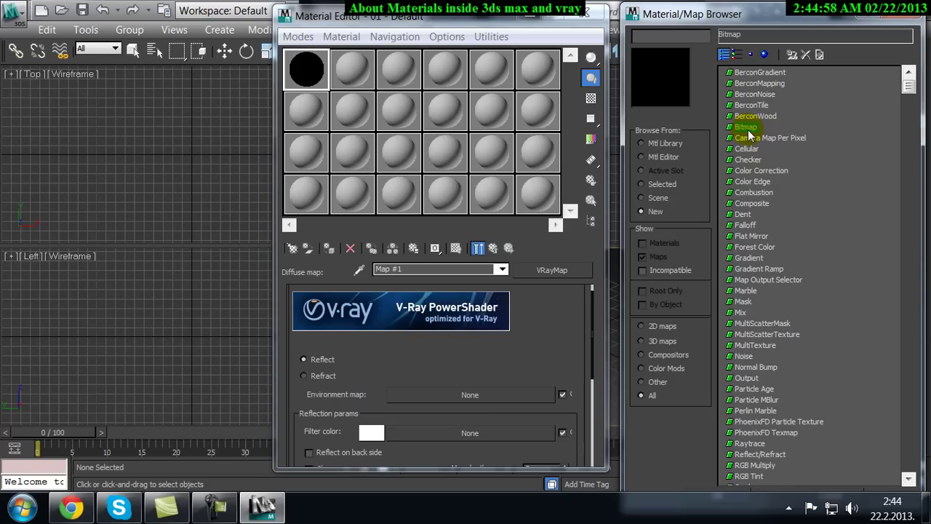
click(746, 128)
Create a Bitmap and load 512.jpg from TOWN HOUSE PRO after previewing other textures.
double_click(750, 131)
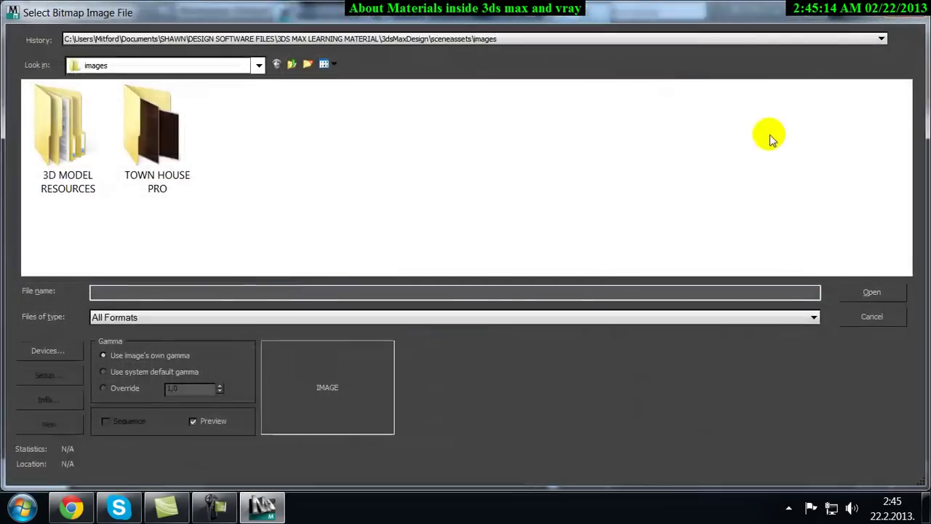
double_click(143, 145)
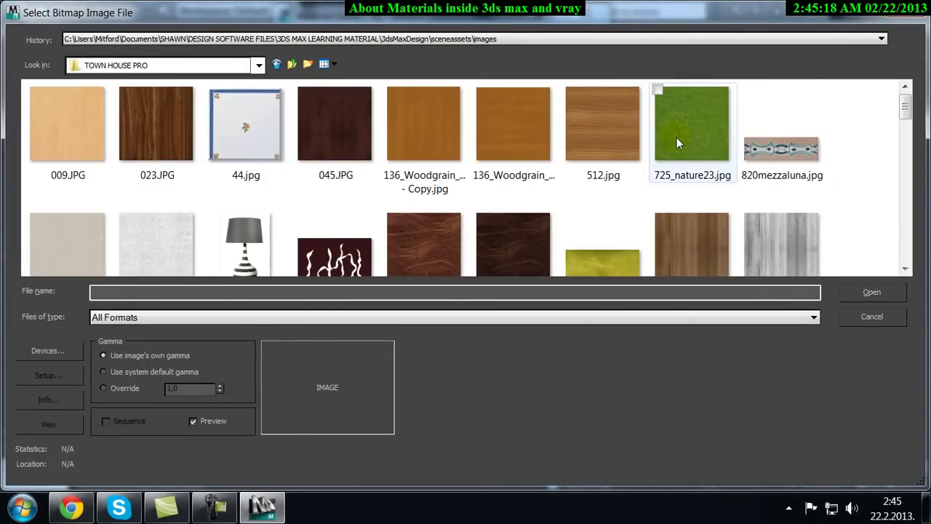
click(615, 128)
click(697, 130)
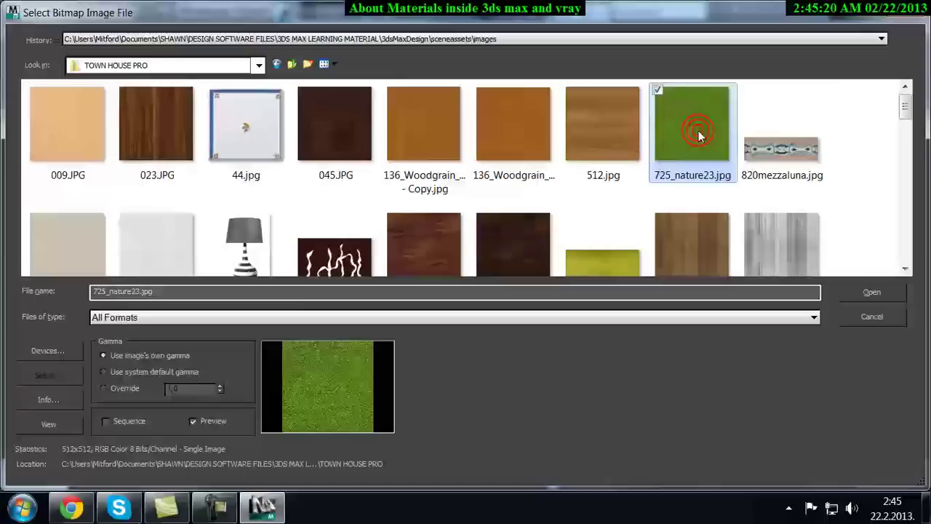
click(806, 166)
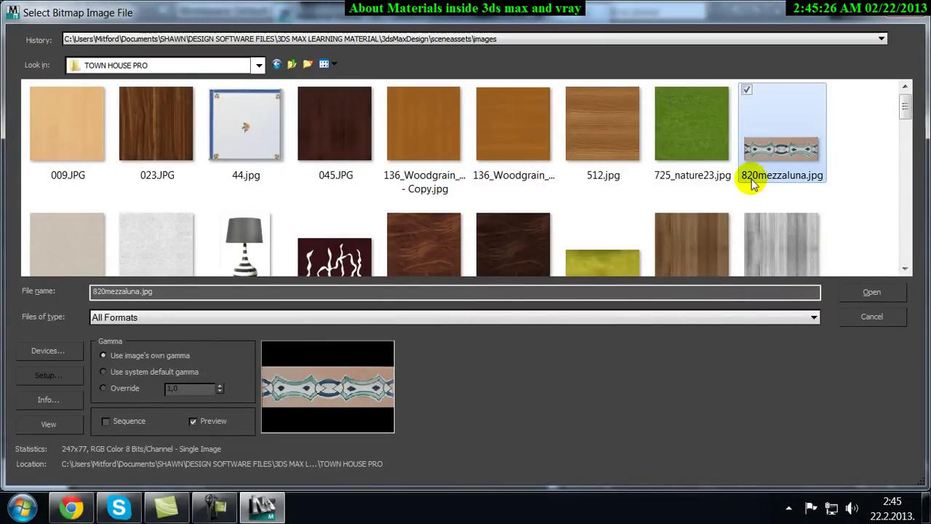
click(514, 128)
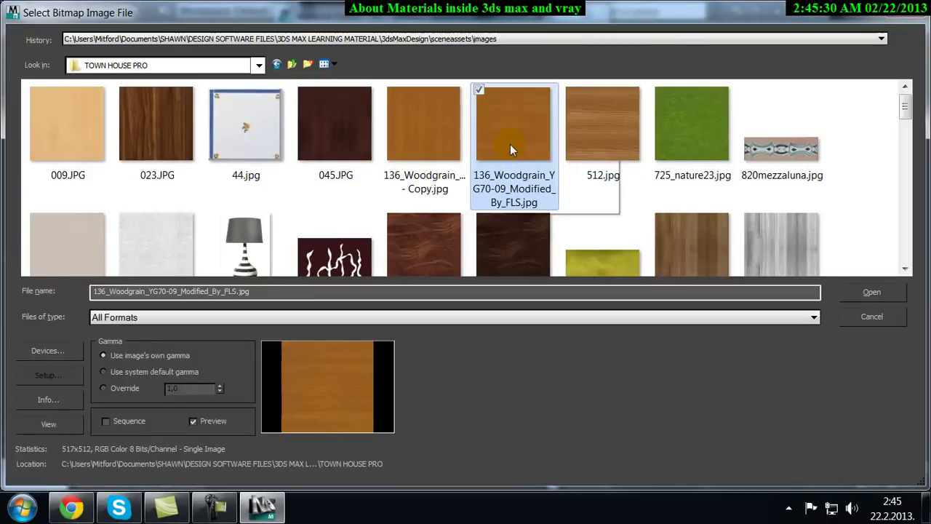
click(591, 114)
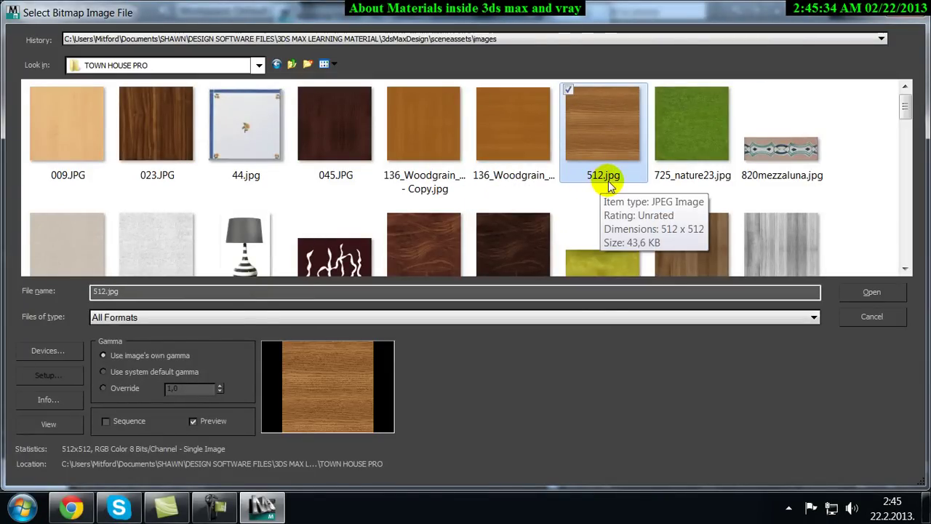
click(871, 292)
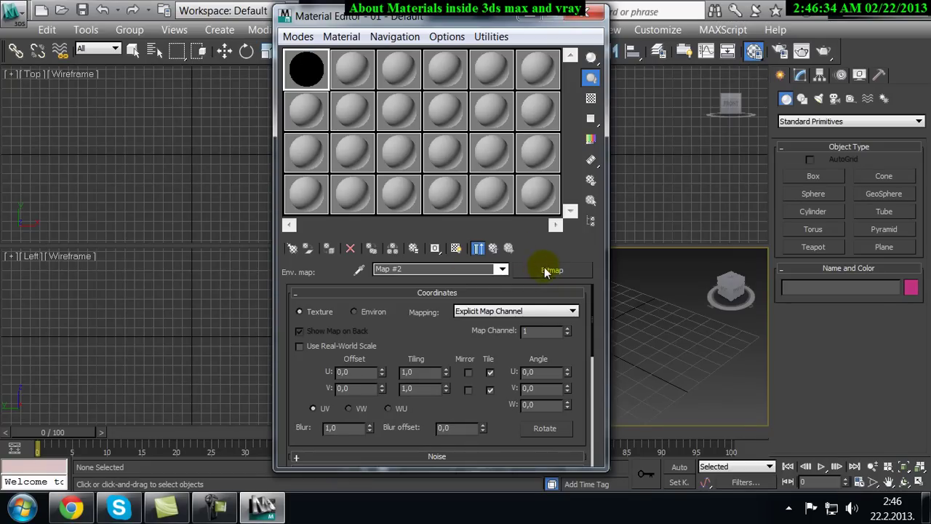
drag(364, 380, 416, 354)
Collapse all bitmap rollouts with Close All, then expand Coordinates and Noise.
right_click(447, 337)
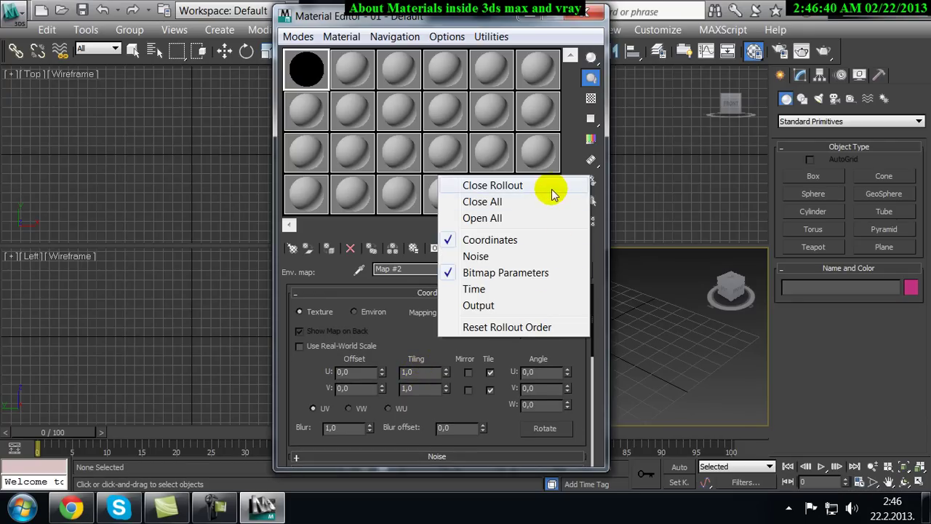
right_click(422, 335)
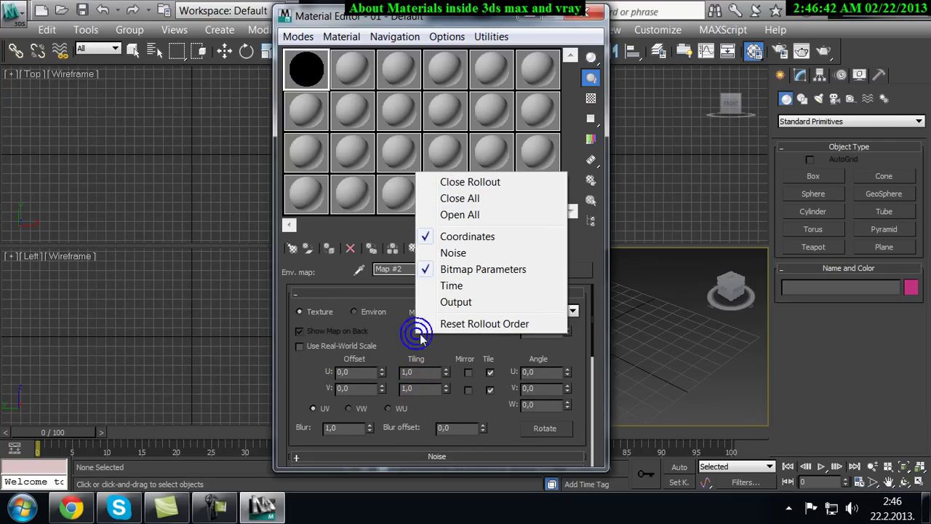
click(527, 189)
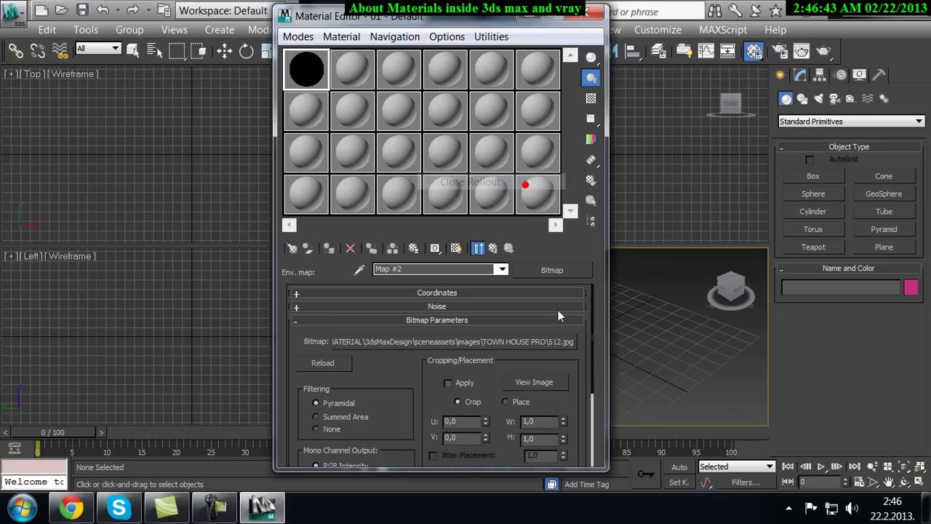
right_click(398, 369)
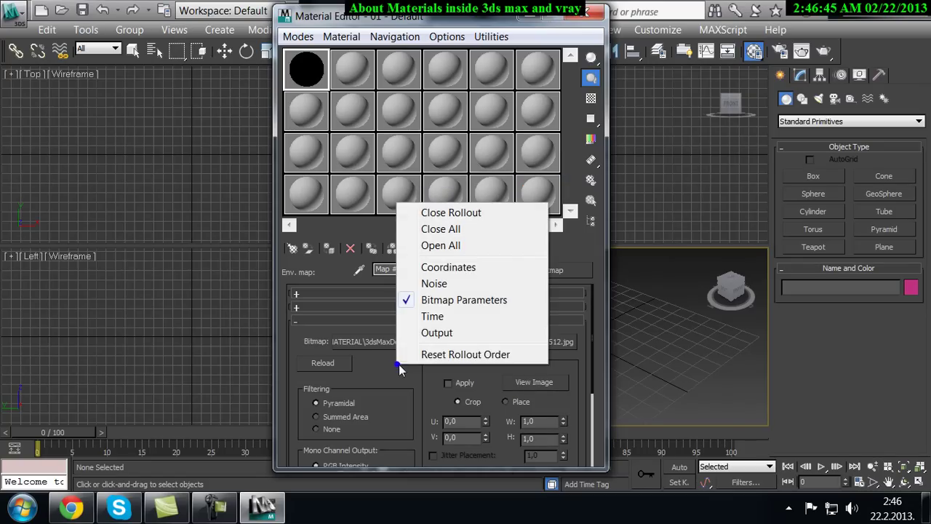
click(483, 228)
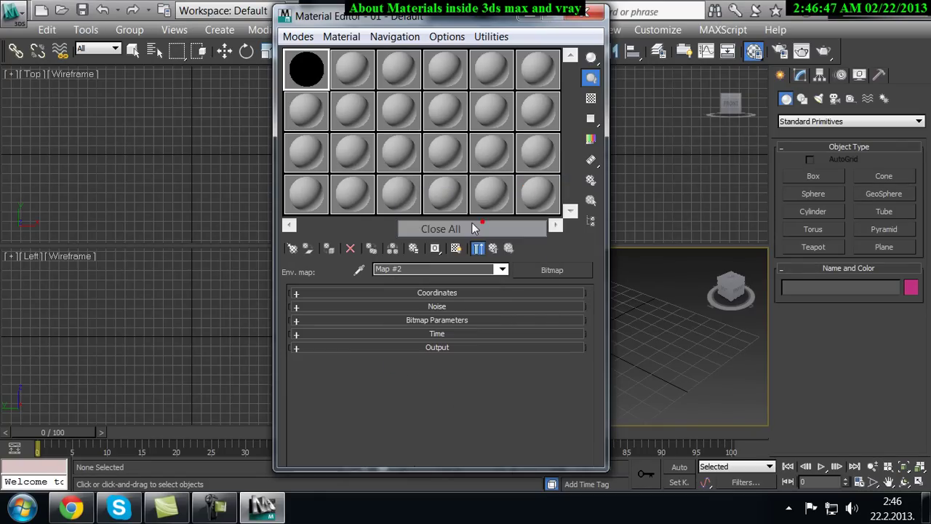
click(477, 293)
scroll(445, 333, down, 2)
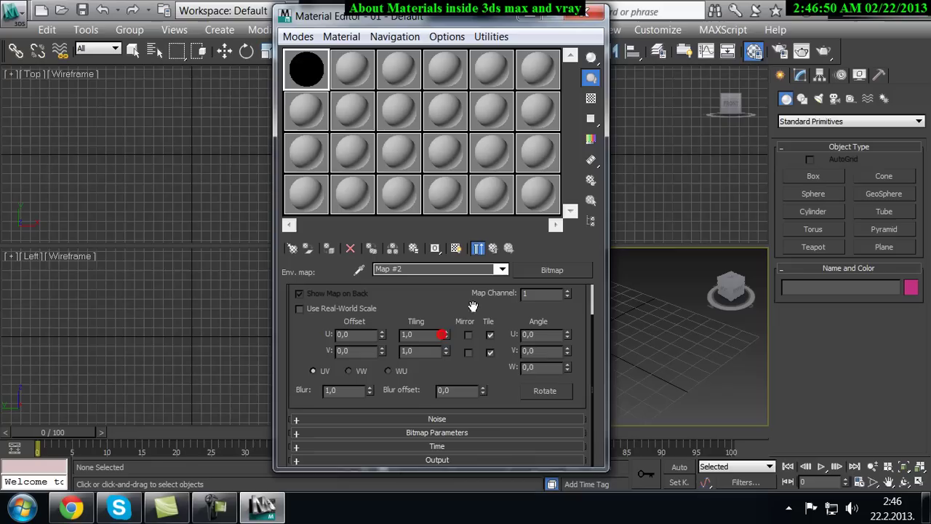
click(483, 419)
scroll(459, 353, up, 3)
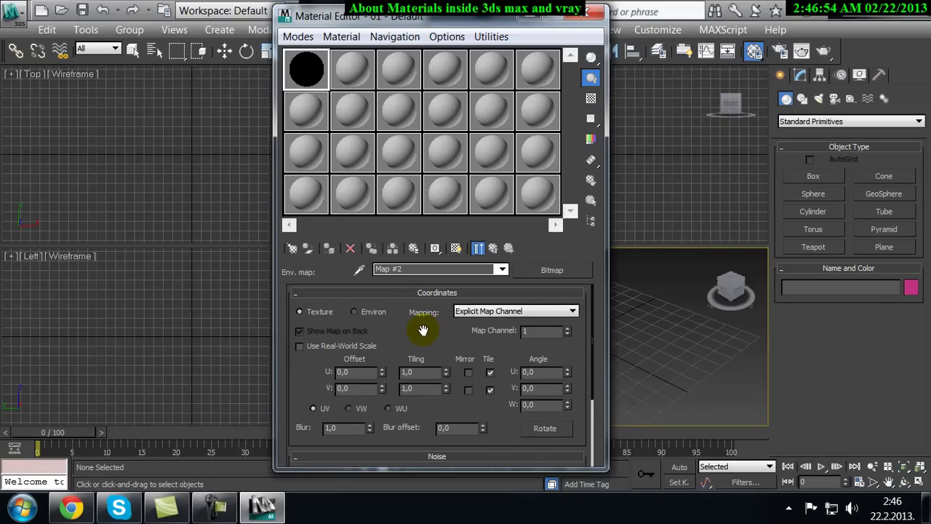
Collapse all rollouts again and toggle the Coordinates rollout open and closed.
right_click(422, 330)
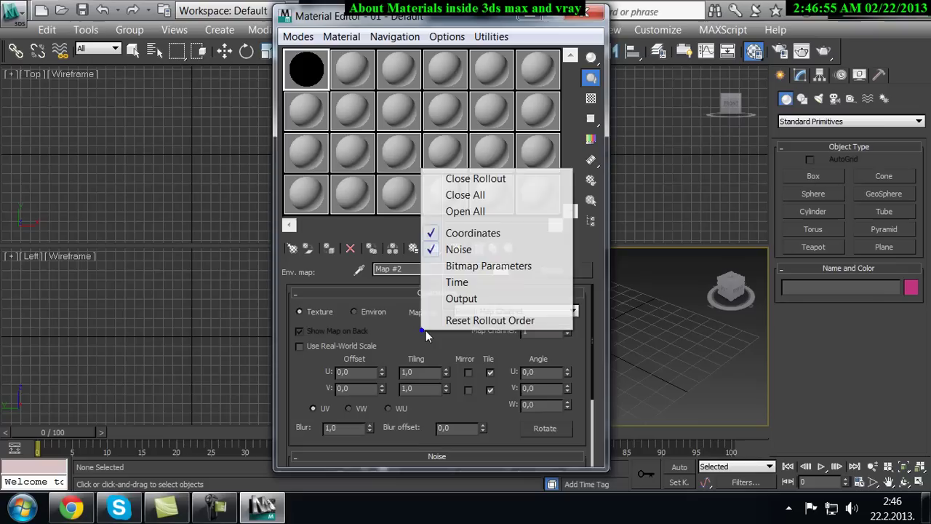
click(516, 197)
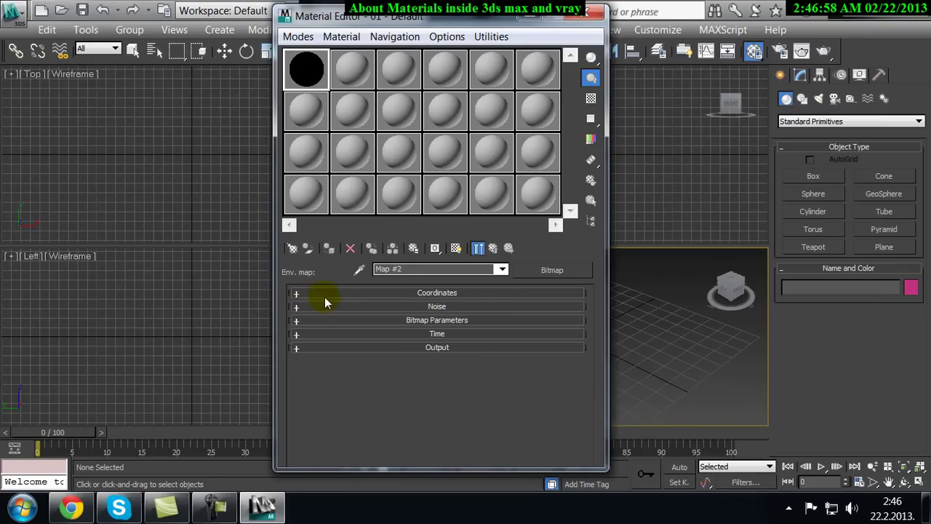
click(440, 293)
click(441, 292)
click(454, 294)
click(454, 294)
Expand and collapse the Bitmap Parameters, Time, Output and Noise rollouts in turn.
click(466, 321)
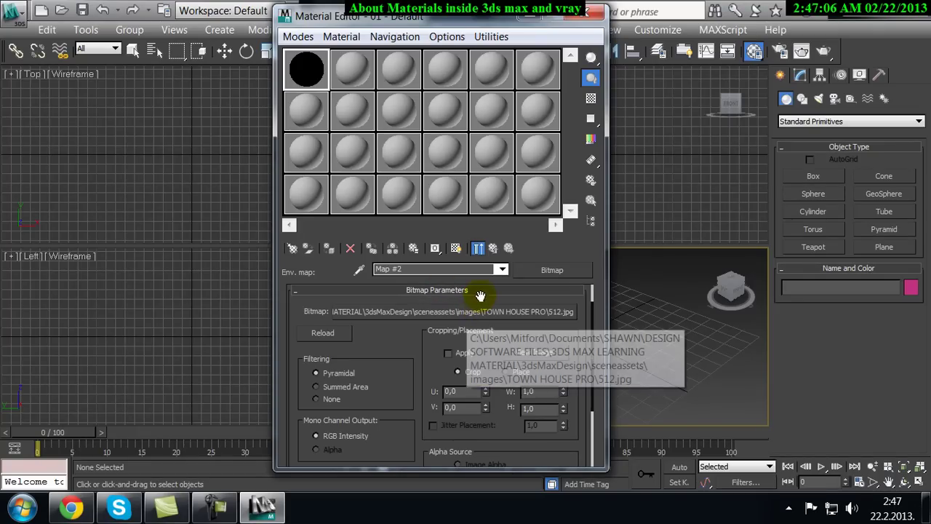
click(481, 290)
click(484, 334)
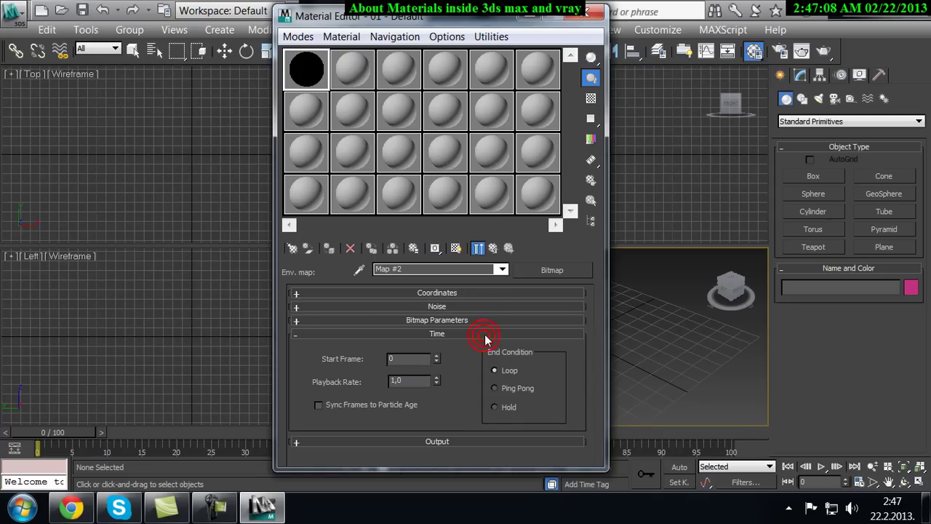
click(465, 331)
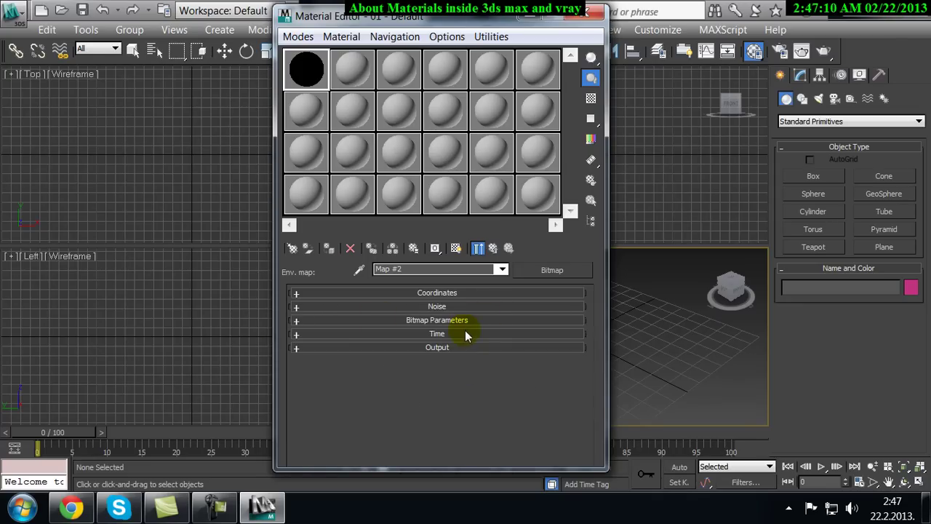
click(466, 346)
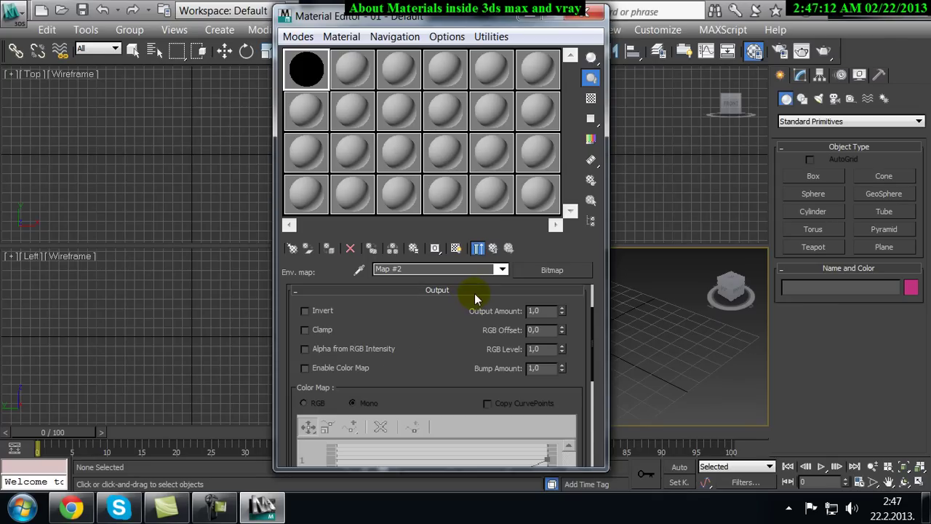
click(477, 291)
click(459, 304)
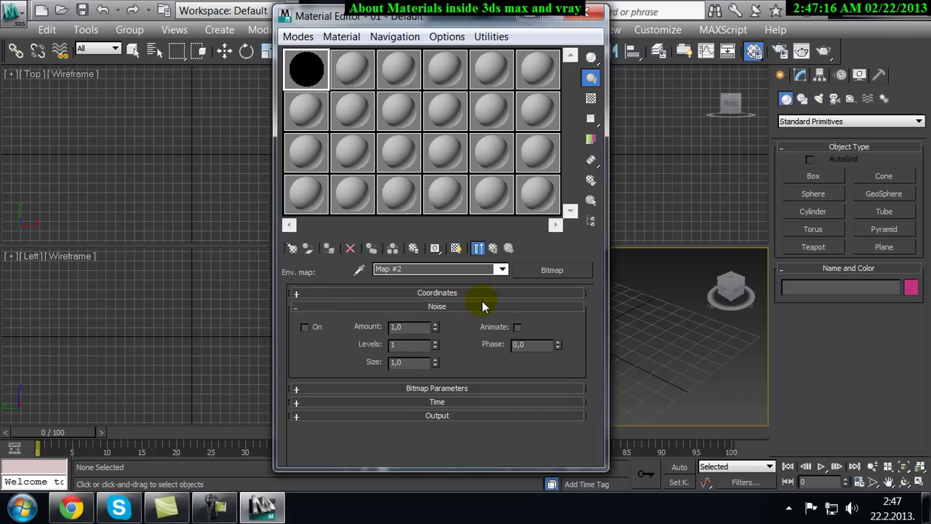
click(489, 306)
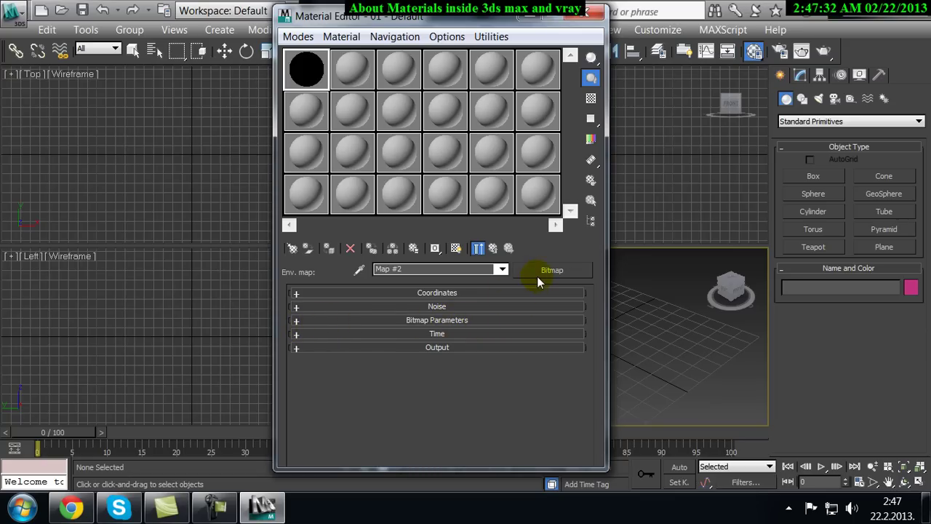
Expand Bitmap Parameters and preview 512.jpg via View Image twice, closing the preview each time.
click(459, 320)
click(392, 359)
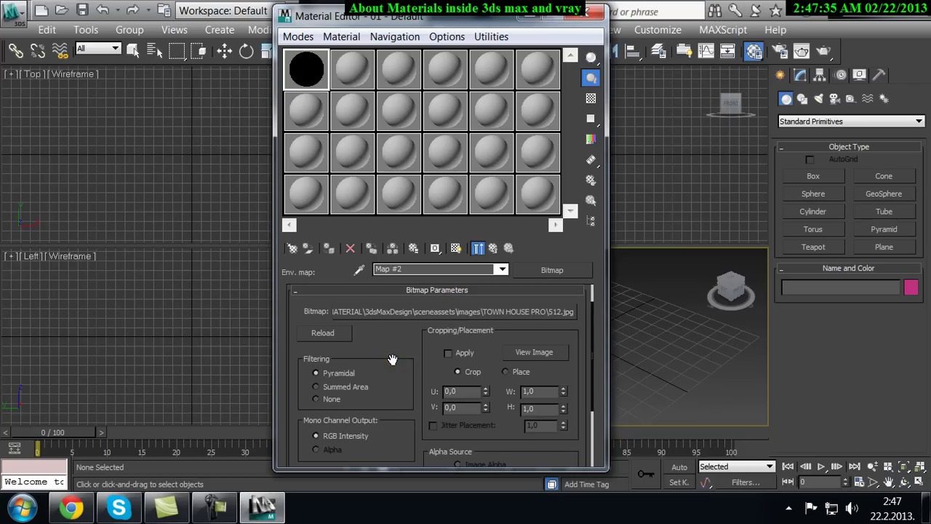
click(546, 355)
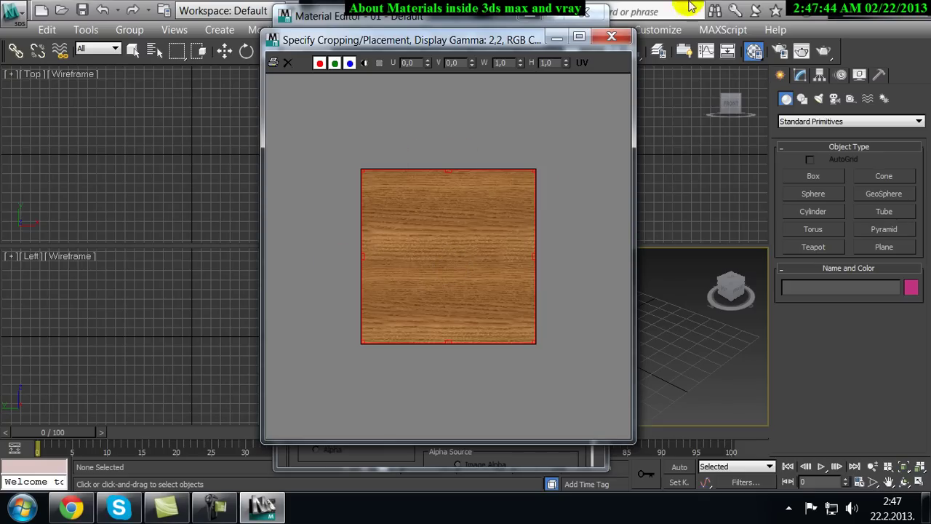
click(613, 39)
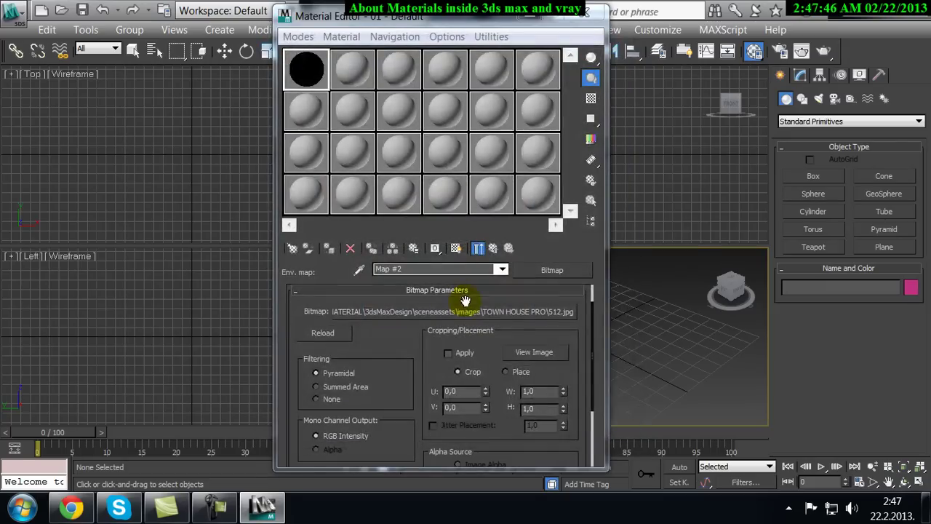
click(551, 355)
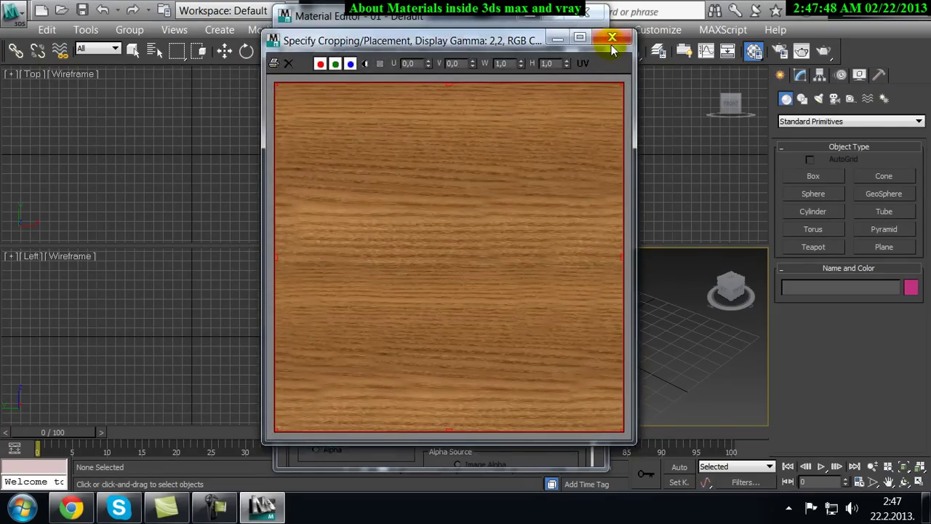
click(610, 39)
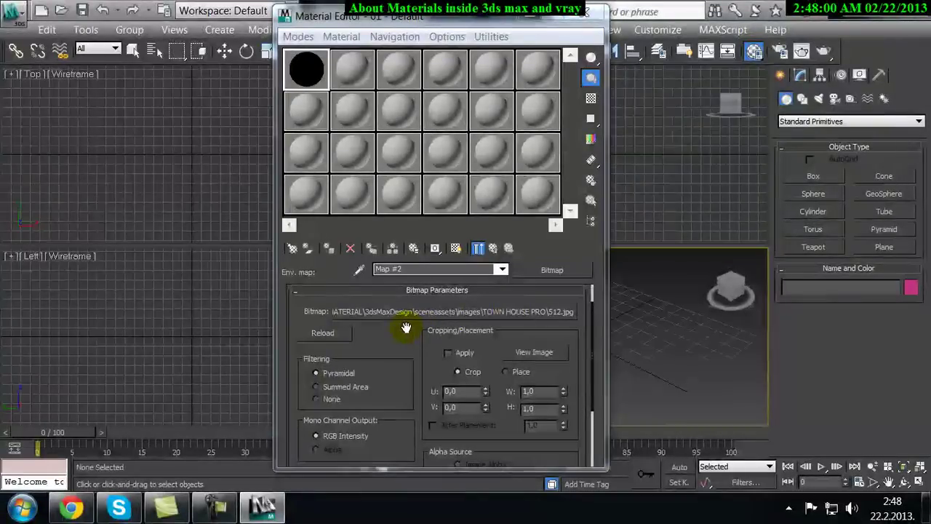
scroll(406, 356, up, 2)
scroll(406, 357, up, 1)
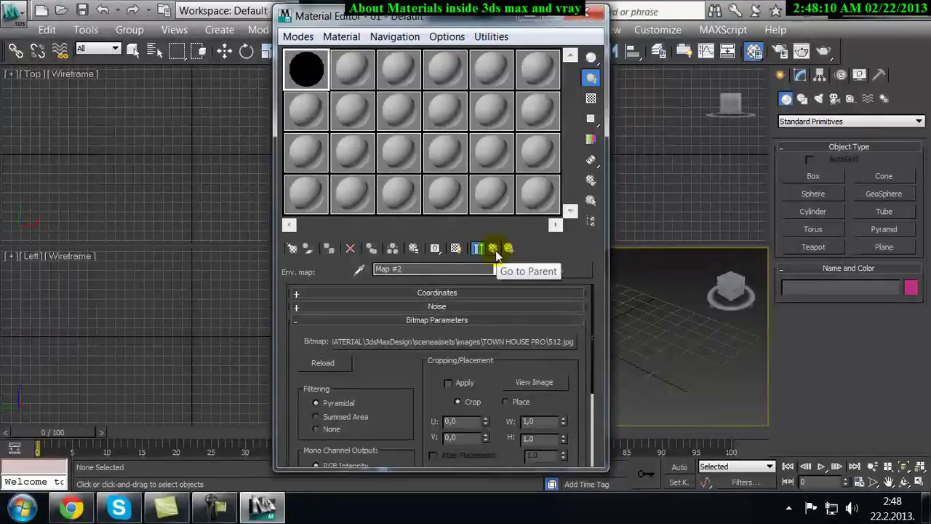
Go up from the bitmap through Map #1 to 01 - Default VRayMtl and open the Material/Map Browser.
click(494, 250)
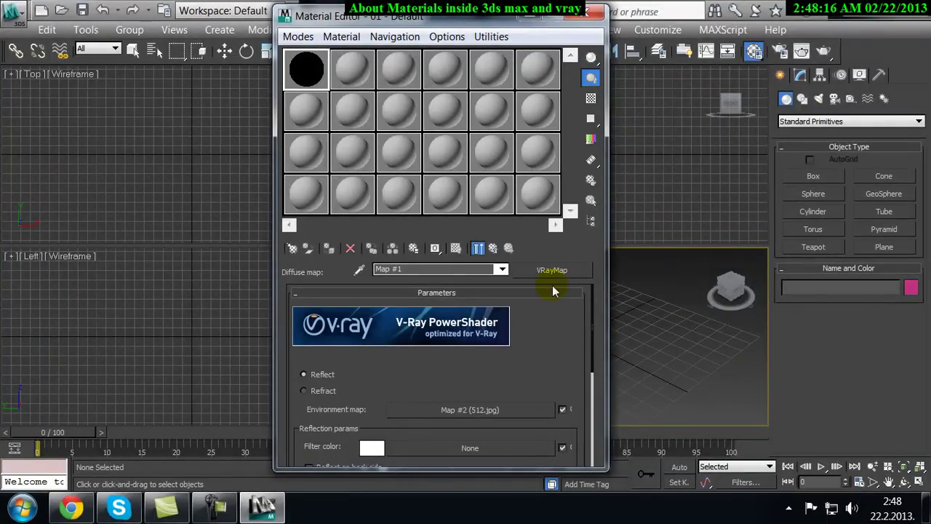
click(493, 250)
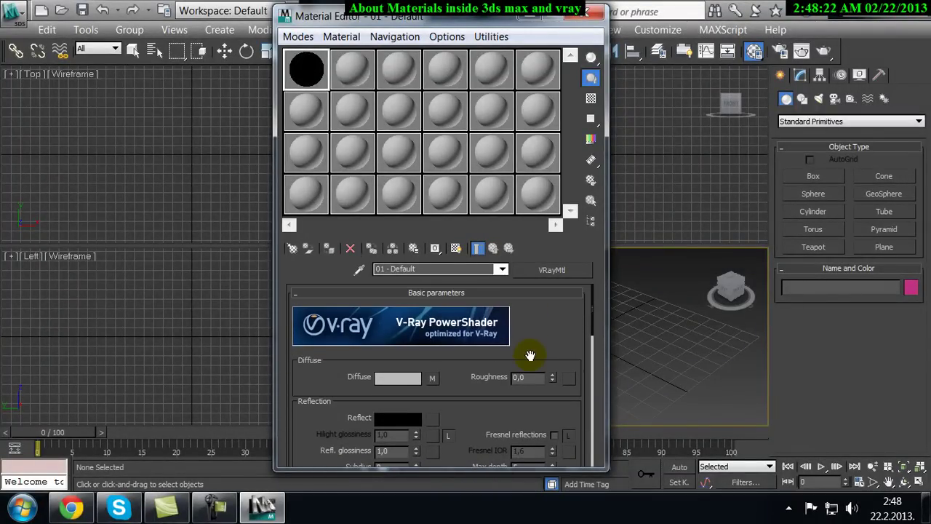
scroll(530, 355, down, 5)
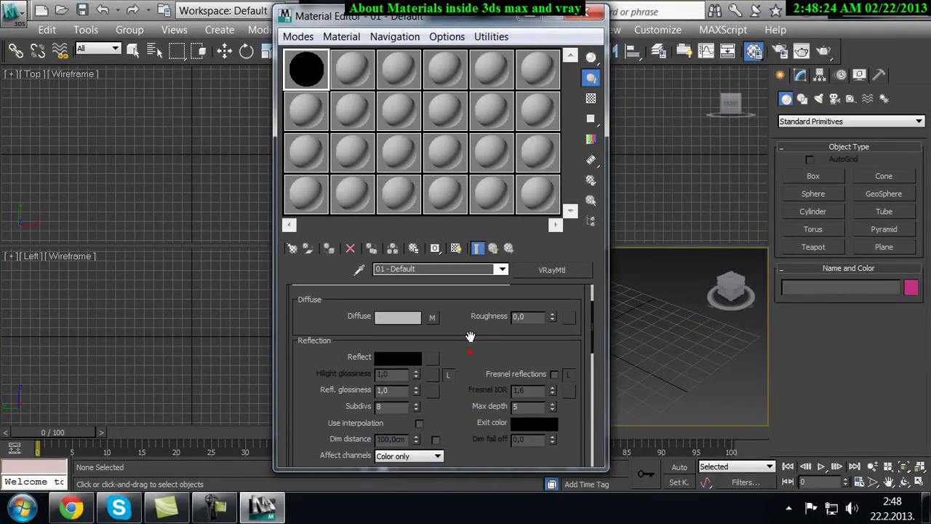
click(475, 248)
scroll(473, 412, up, 5)
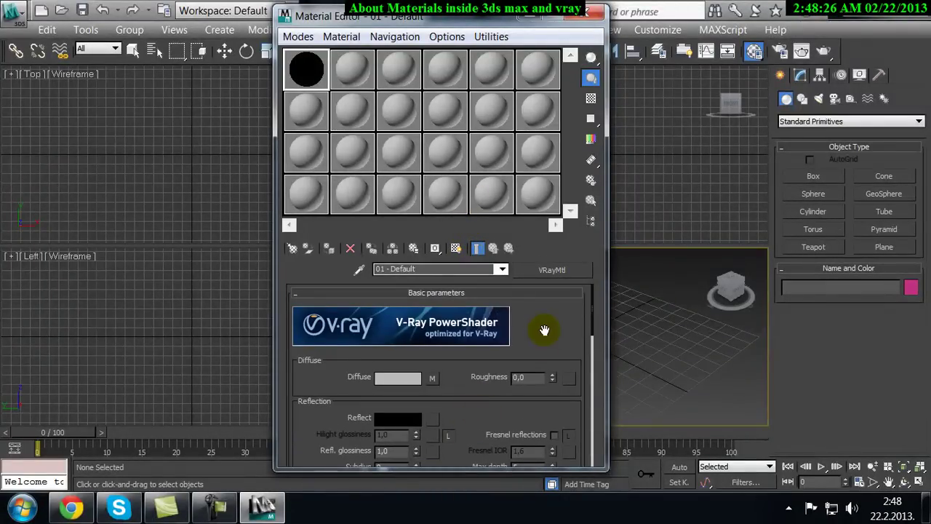
scroll(544, 308, up, 1)
click(560, 269)
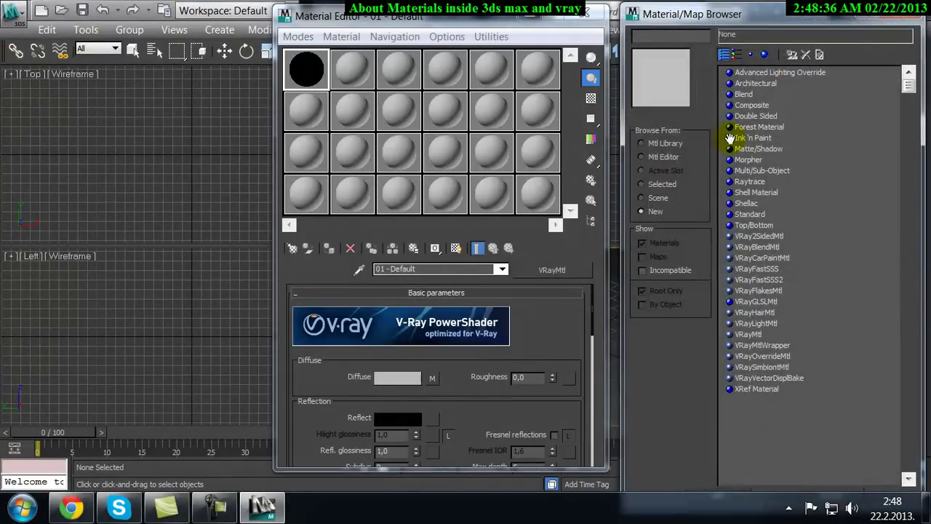
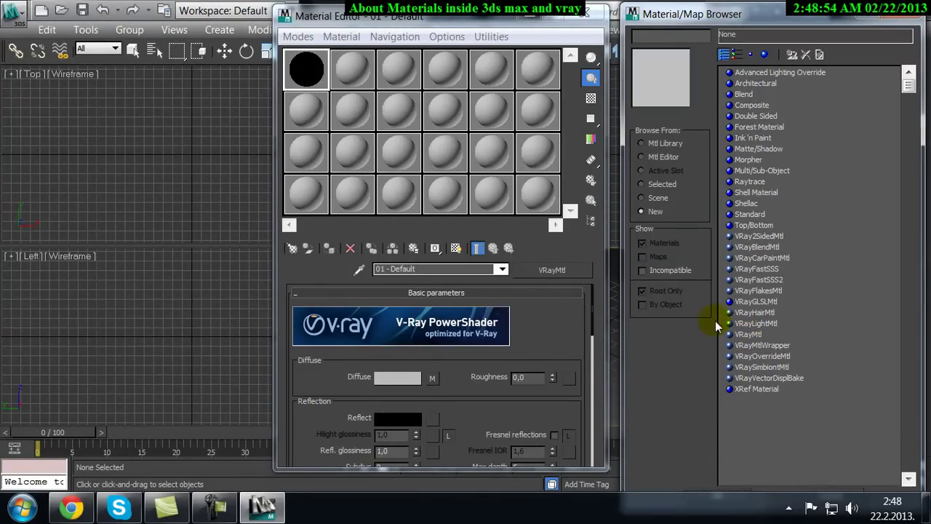
Close the Material/Map Browser and scroll the 01 - Default VRayMtl's Basic parameters into view.
mouse_move(669, 13)
mouse_down()
mouse_move(649, 19)
mouse_move(658, 19)
mouse_up()
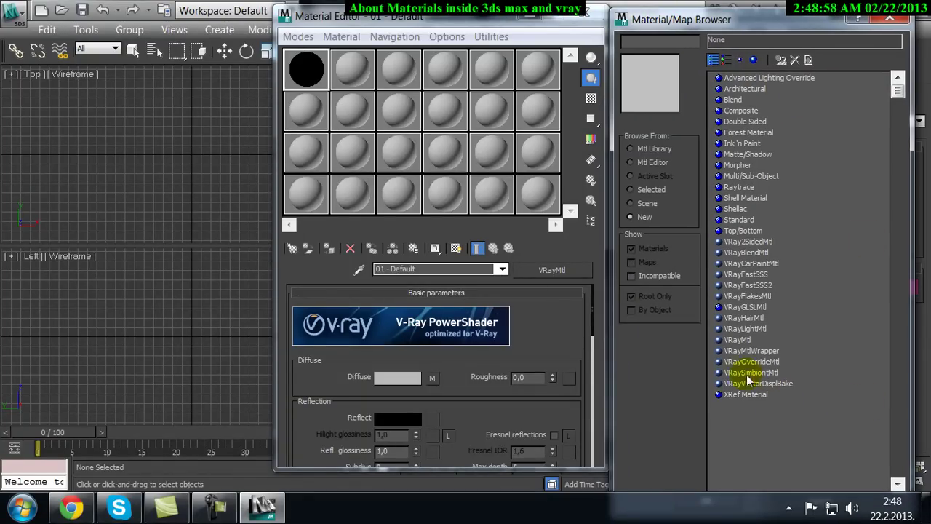
click(891, 20)
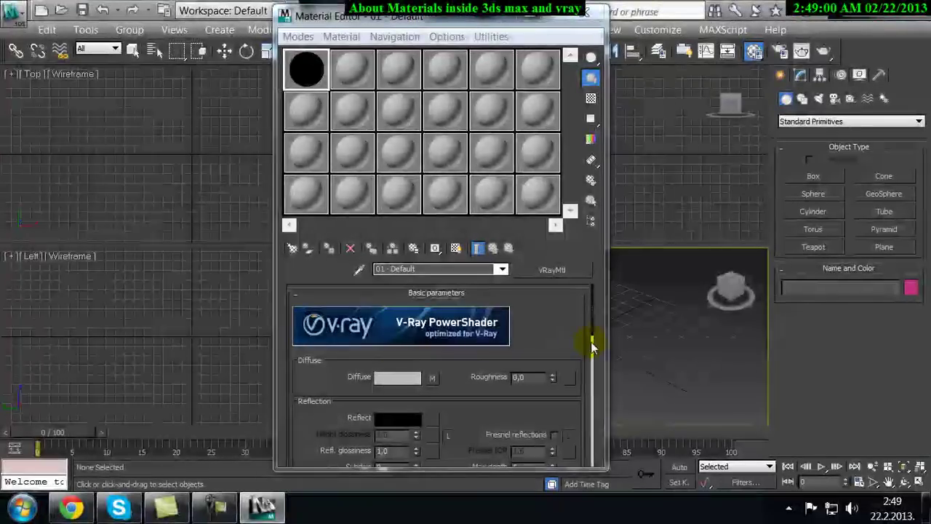
click(546, 333)
drag(546, 333, 544, 304)
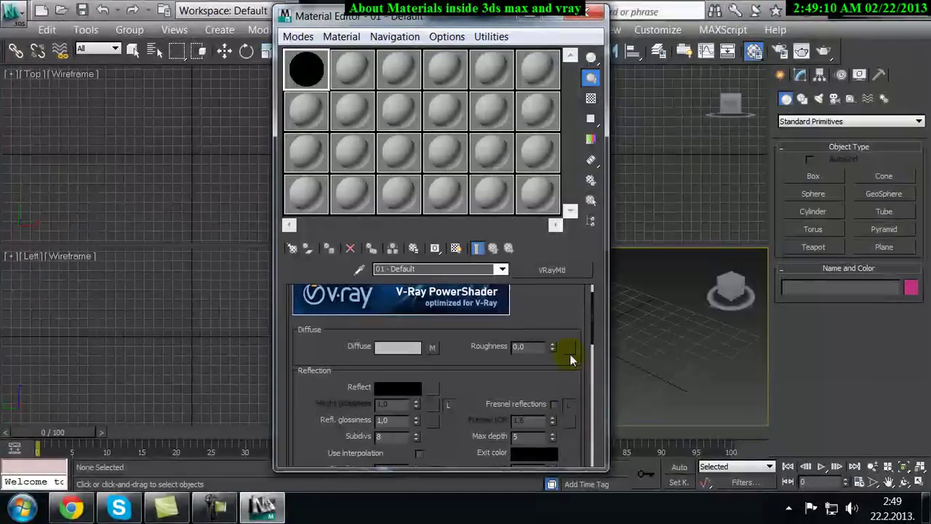
Open Map #1 (VRayMap) from the Diffuse slot and scroll through its parameters.
click(434, 348)
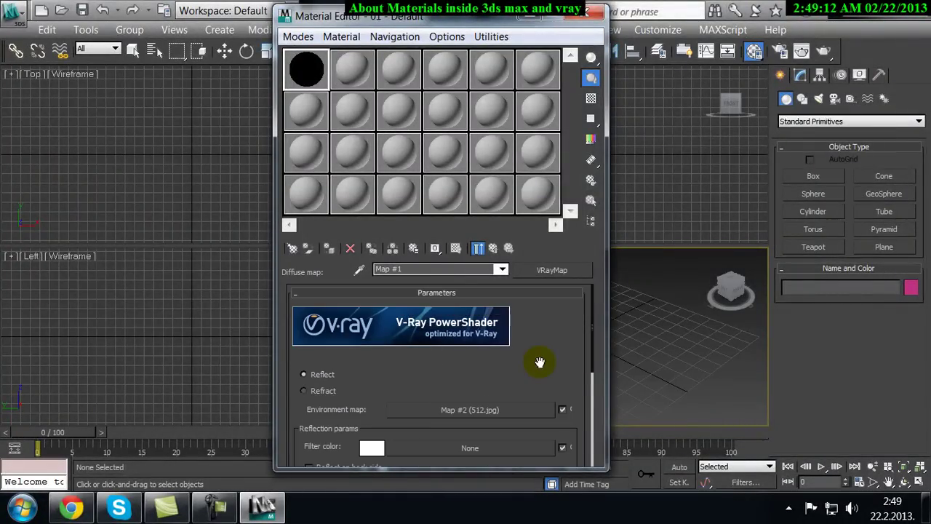
mouse_move(540, 352)
mouse_down()
mouse_move(540, 322)
mouse_move(540, 359)
mouse_up()
drag(510, 360, 502, 315)
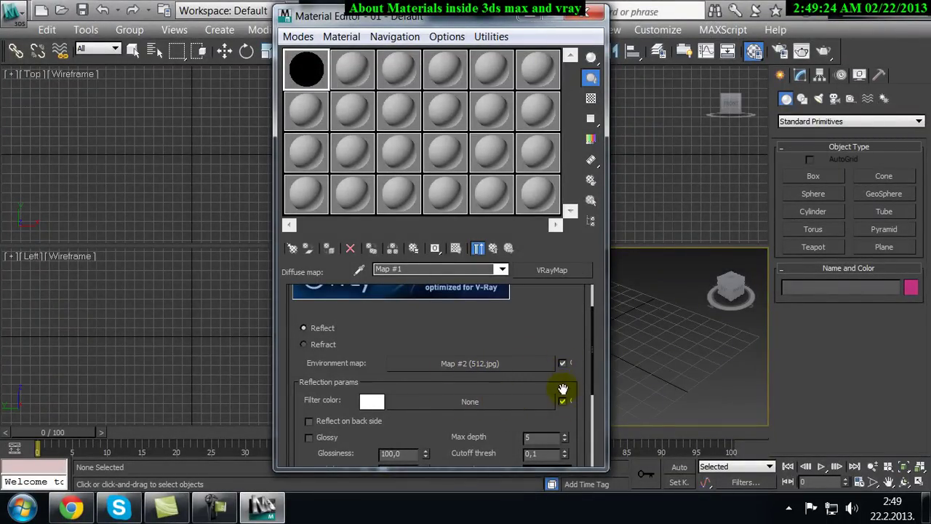
Inspect the 512.jpg environment bitmap Map #2, then return to the parent VRayMap.
click(486, 363)
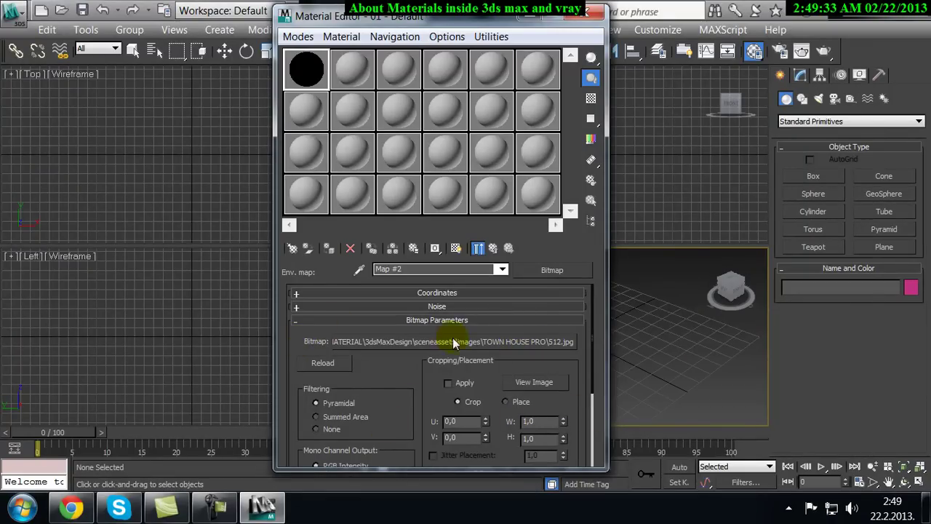
click(493, 249)
mouse_move(537, 357)
mouse_down()
mouse_move(536, 332)
mouse_move(537, 373)
mouse_up()
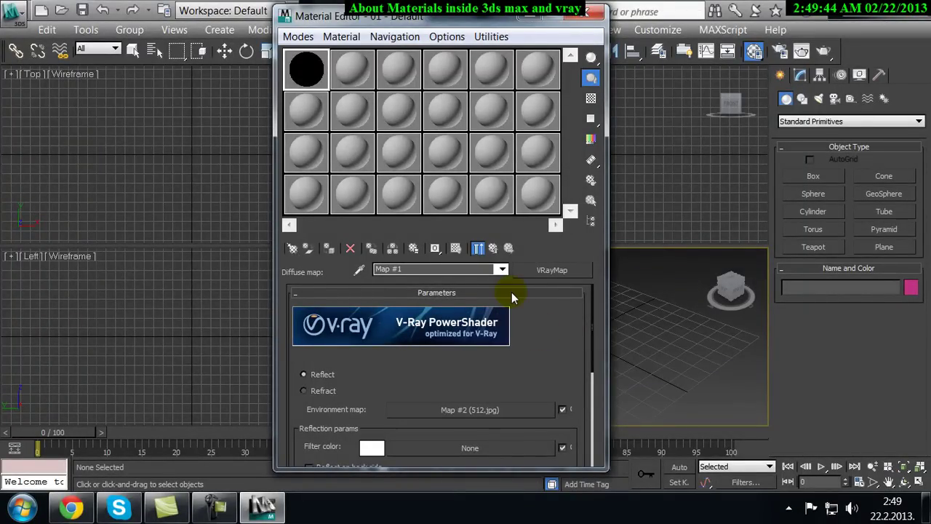
drag(558, 322, 533, 375)
drag(313, 22, 269, 16)
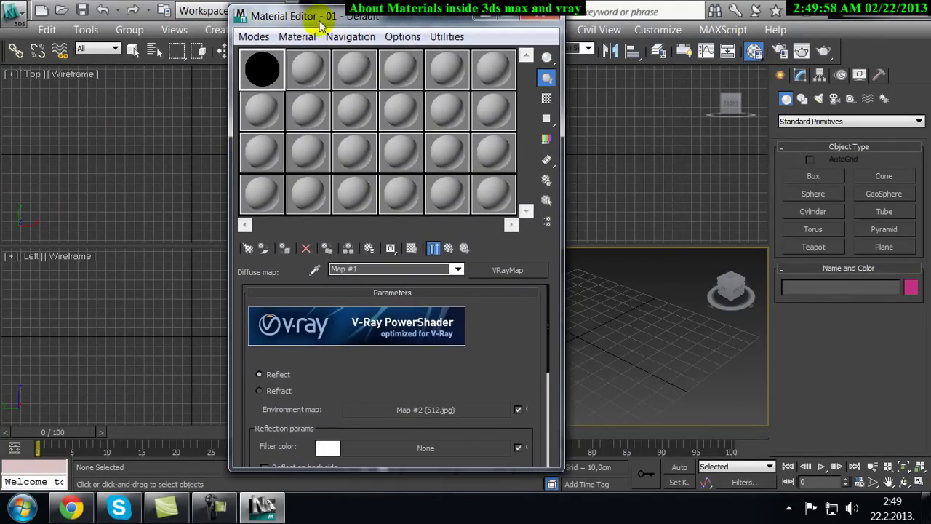
drag(367, 21, 384, 21)
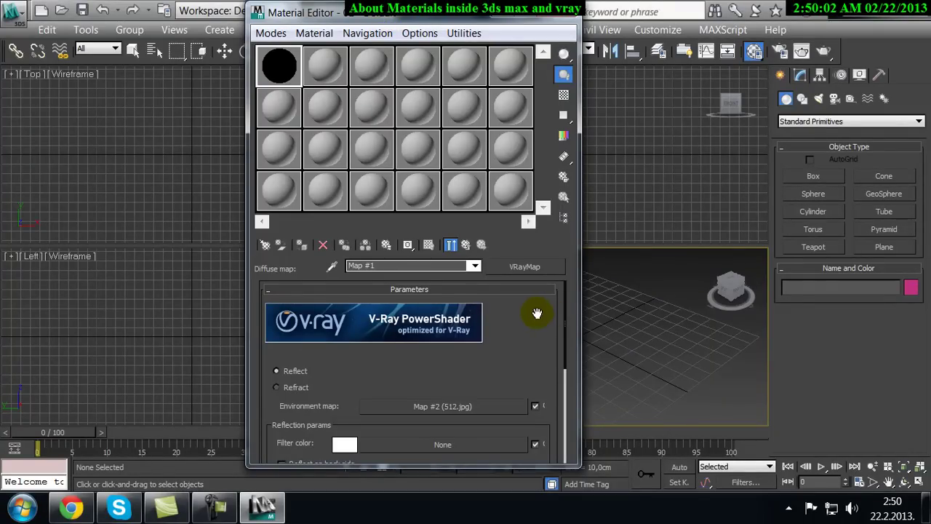
mouse_move(529, 374)
mouse_down()
mouse_move(527, 354)
mouse_move(517, 374)
mouse_up()
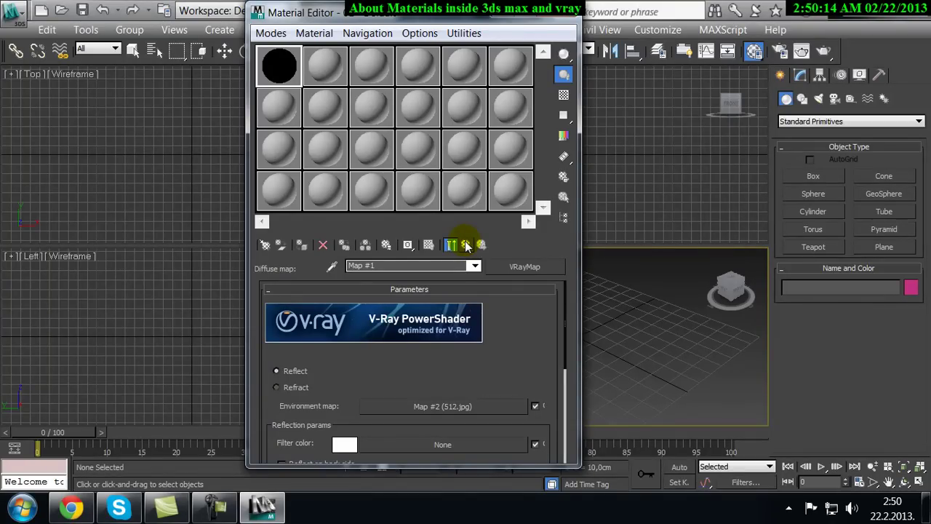
Go back to the 01 - Default material and Close All of its rollouts.
click(465, 245)
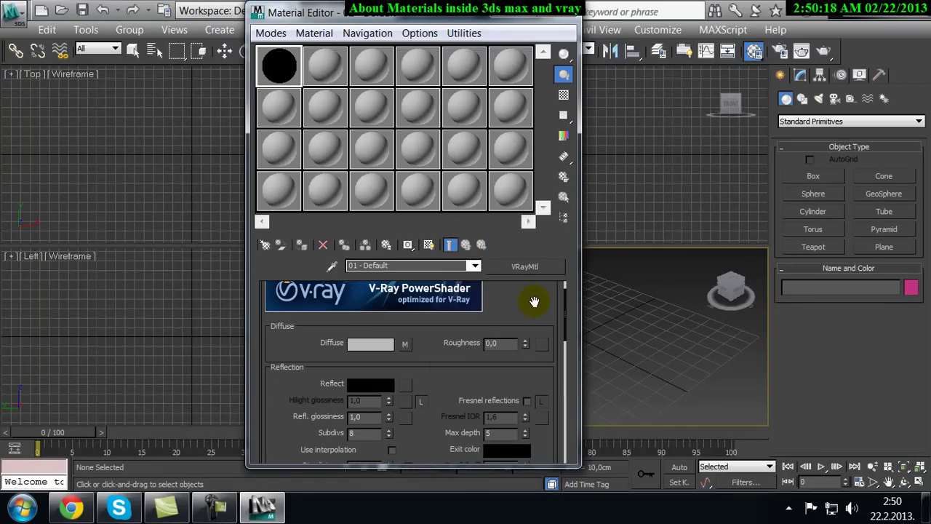
scroll(534, 301, up, 2)
right_click(515, 324)
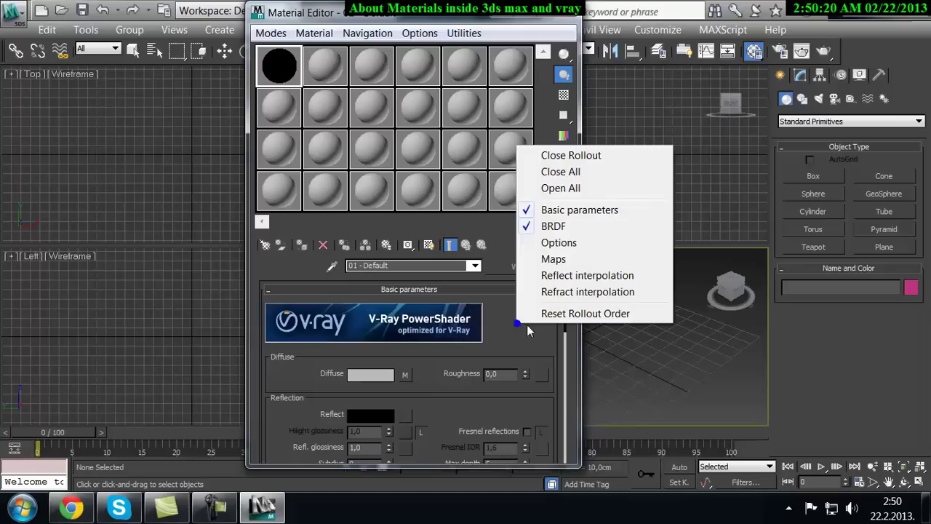
click(578, 173)
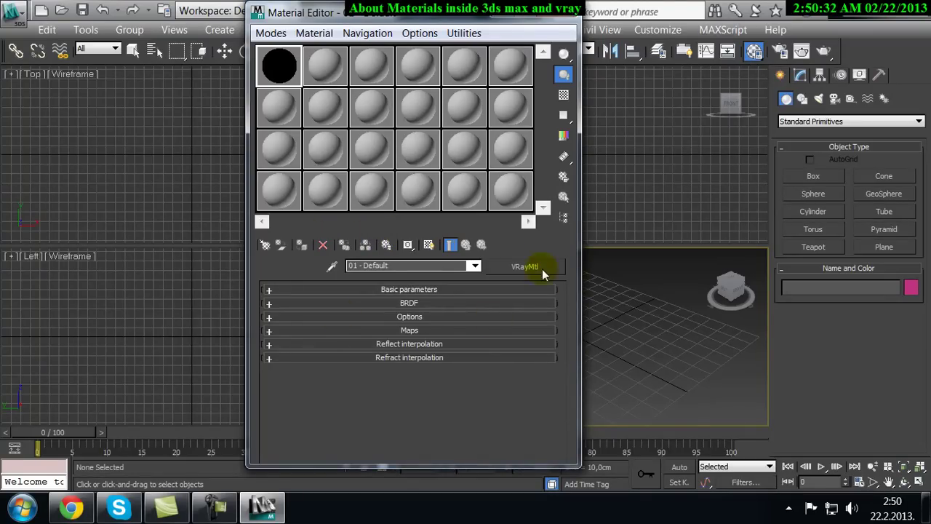
Toggle Basic parameters open and shut, then expand Maps to view the Diffuse Map #1 (VRayMap).
click(437, 289)
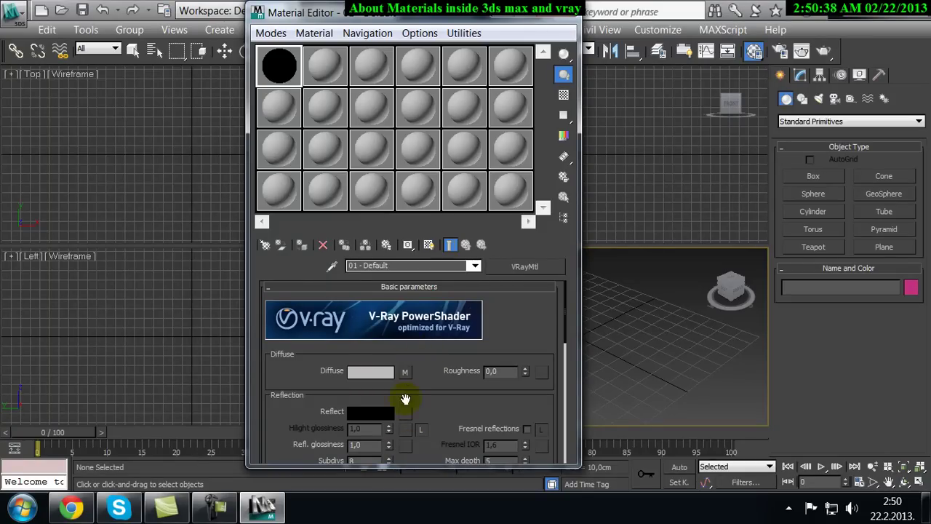
click(451, 288)
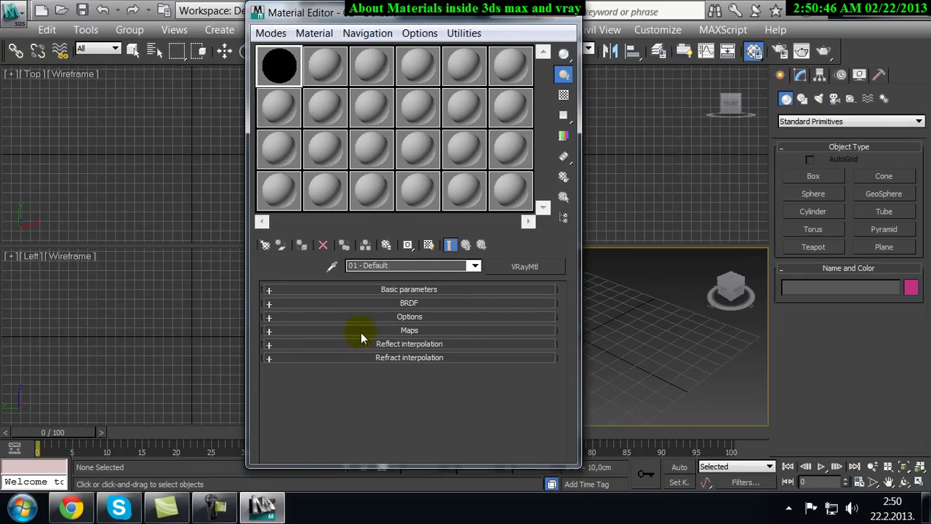
click(426, 332)
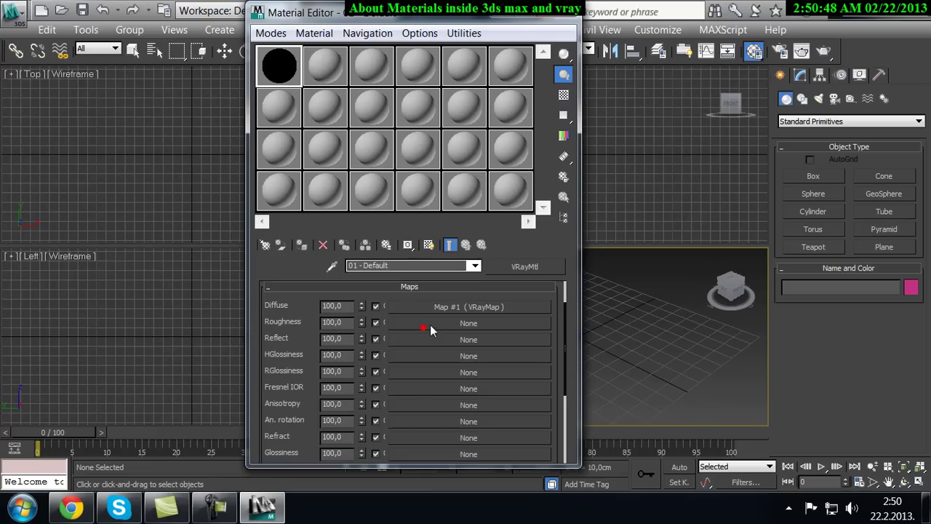
drag(283, 340, 283, 382)
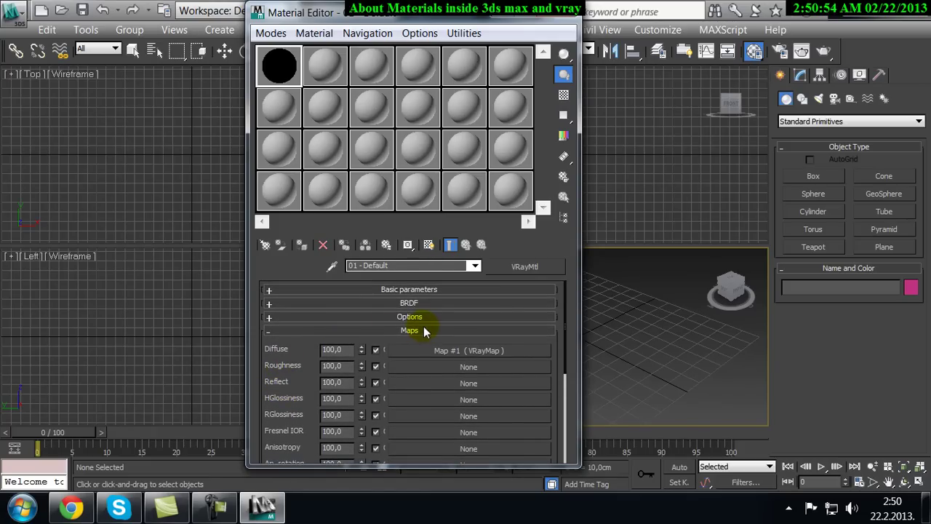
drag(281, 356, 276, 329)
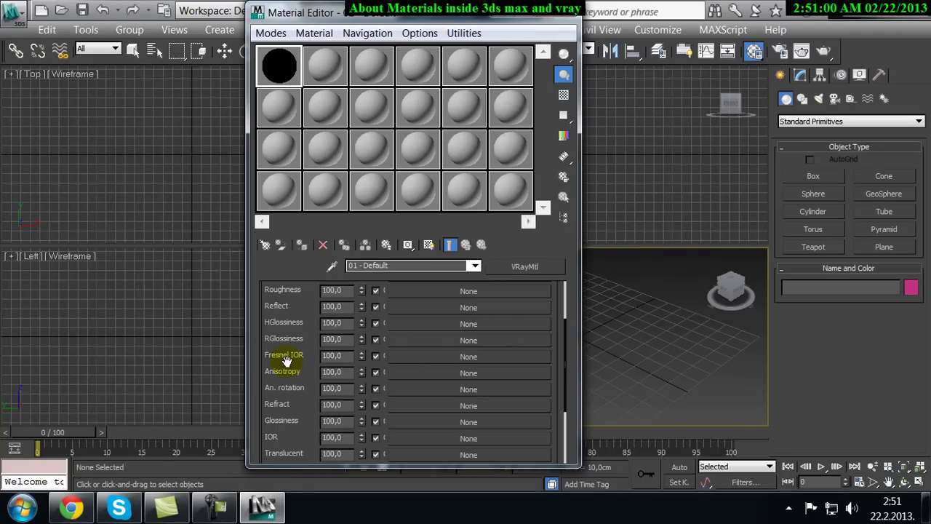
scroll(283, 361, down, 2)
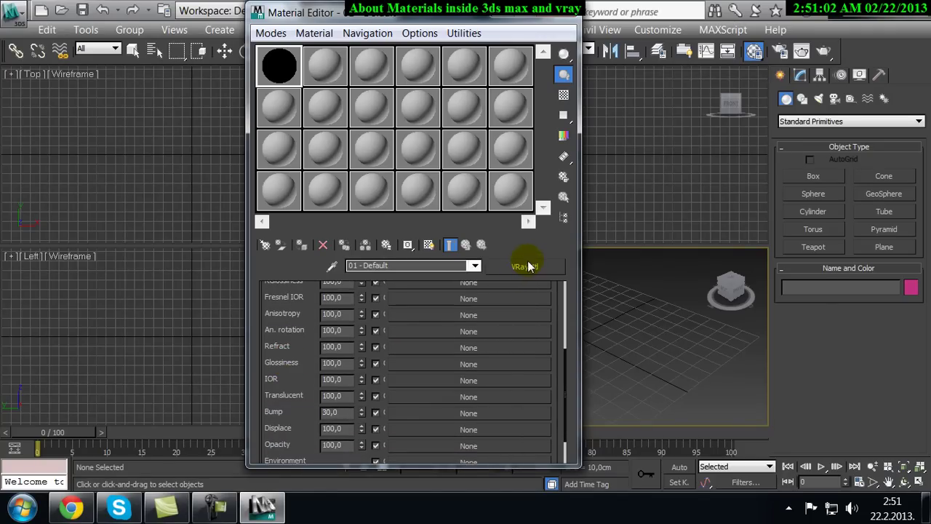
drag(291, 329, 291, 473)
drag(291, 422, 339, 398)
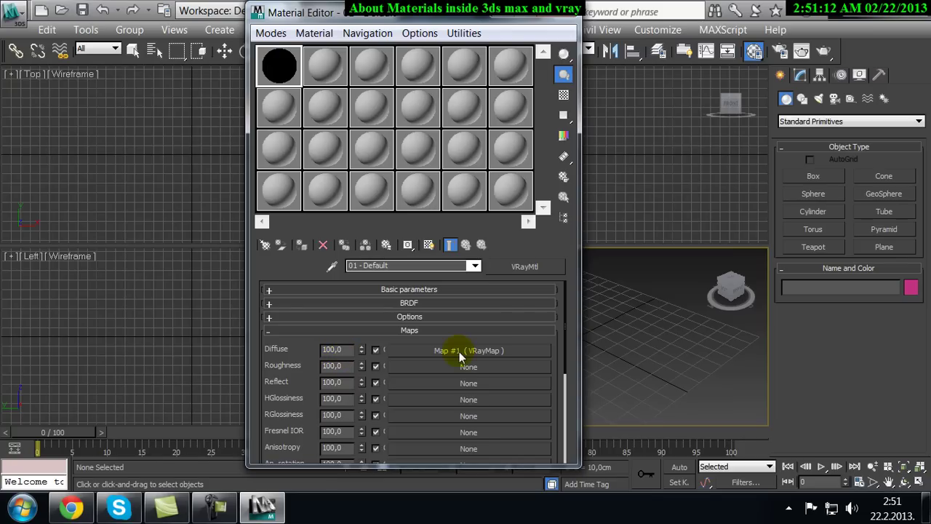
Toggle the Maps and Basic parameters rollouts open and closed while reviewing their contents.
click(407, 332)
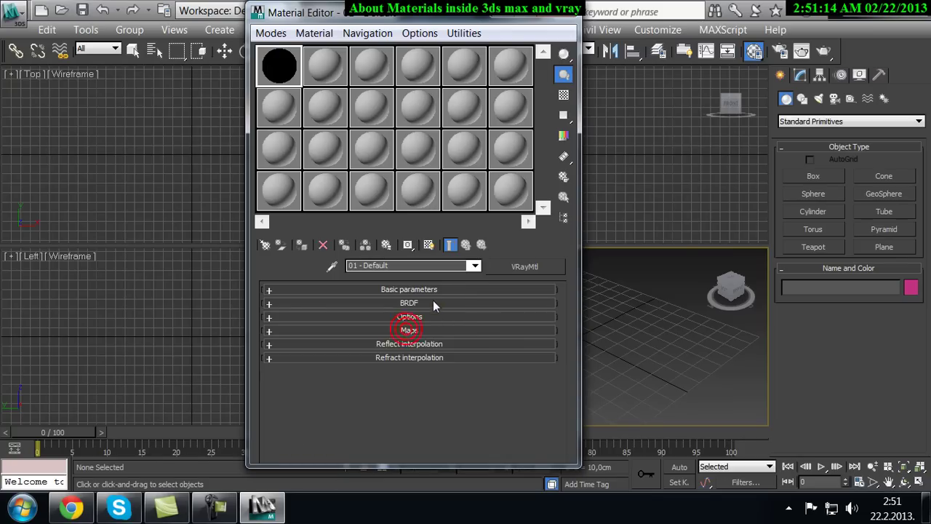
click(427, 289)
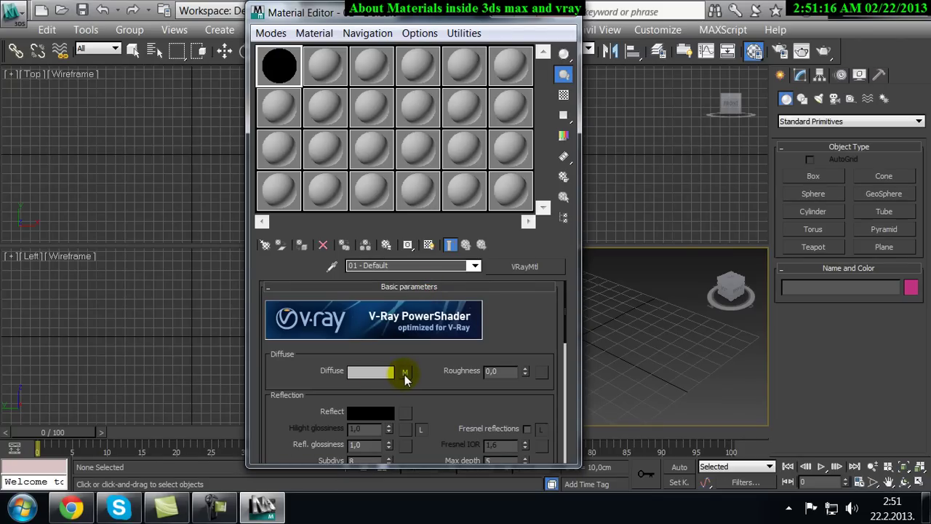
click(433, 288)
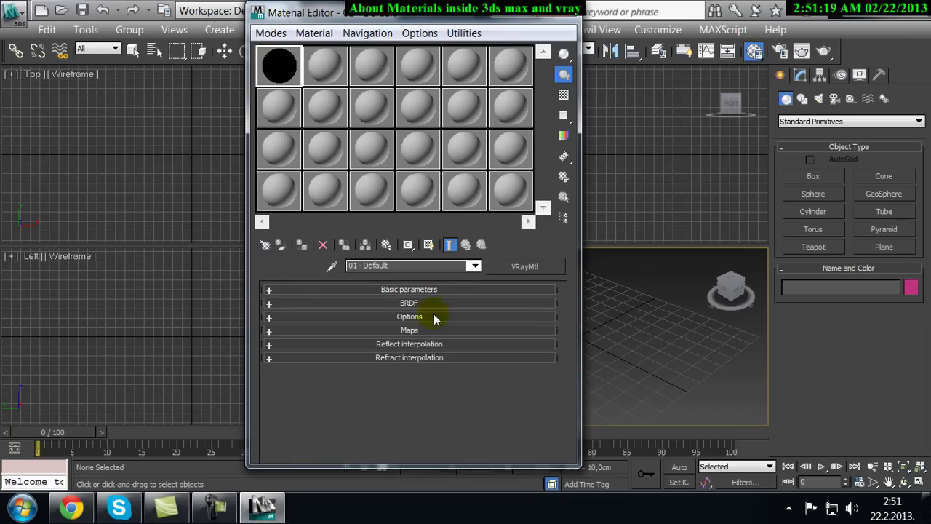
click(313, 331)
drag(291, 348, 286, 380)
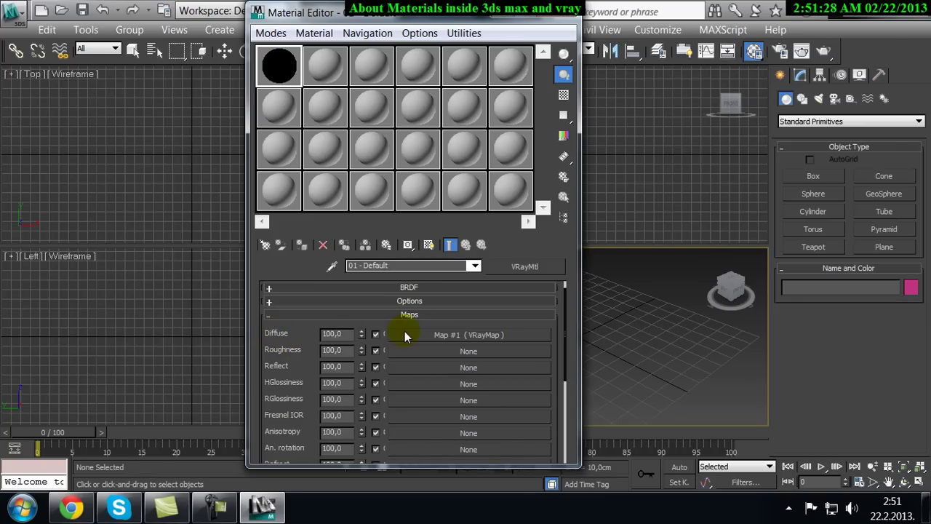
click(327, 316)
click(414, 290)
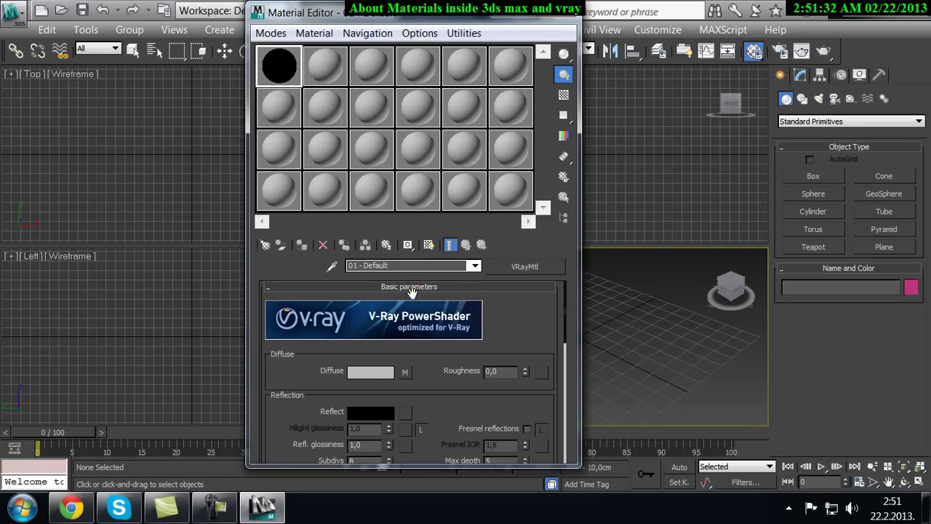
scroll(425, 399, down, 3)
scroll(412, 331, down, 1)
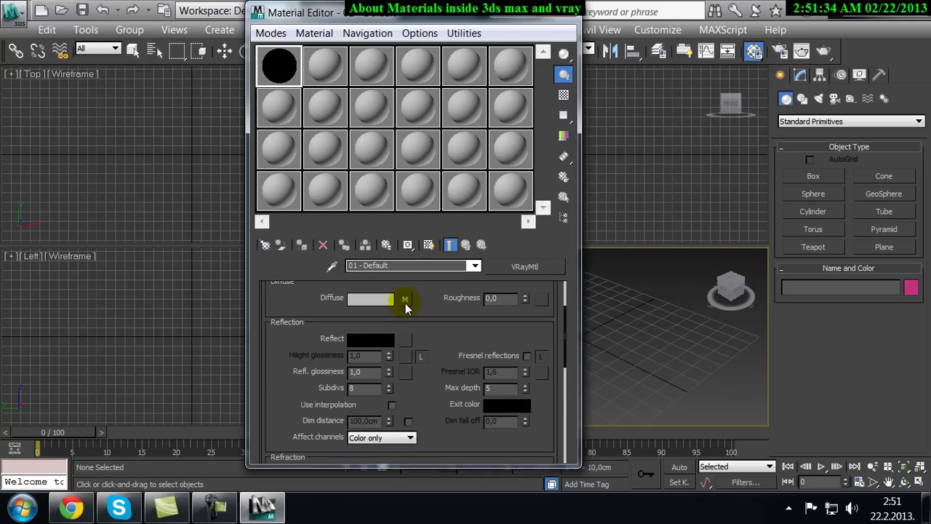
scroll(443, 322, up, 3)
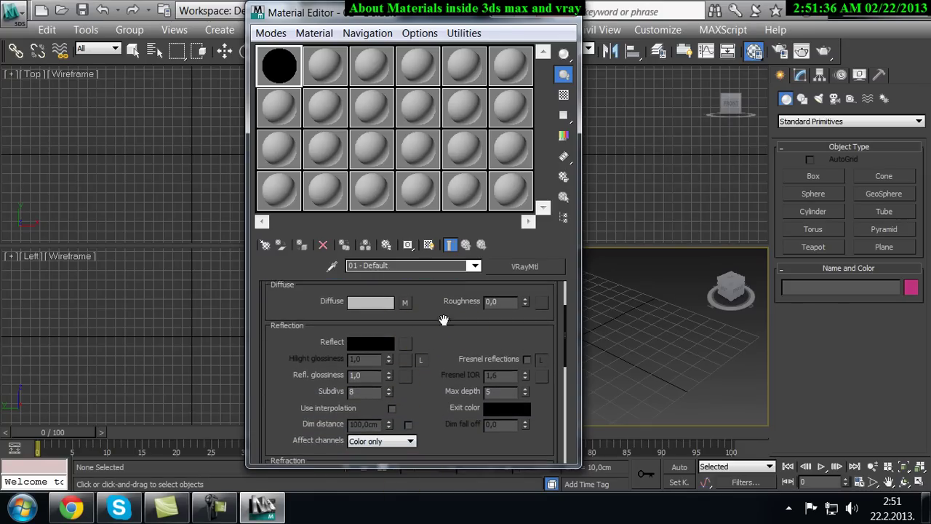
click(433, 290)
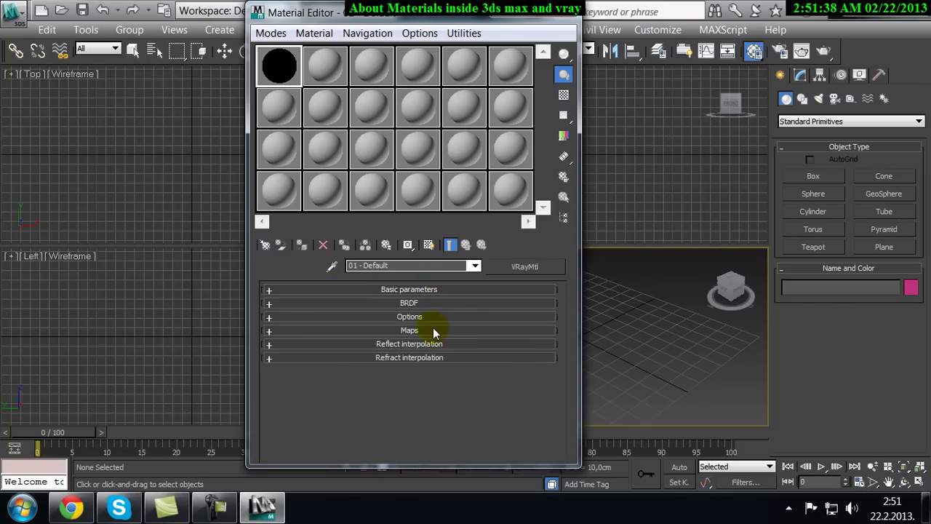
Drag the Maps rollout directly under Basic parameters and expand both.
drag(423, 331, 430, 302)
click(409, 302)
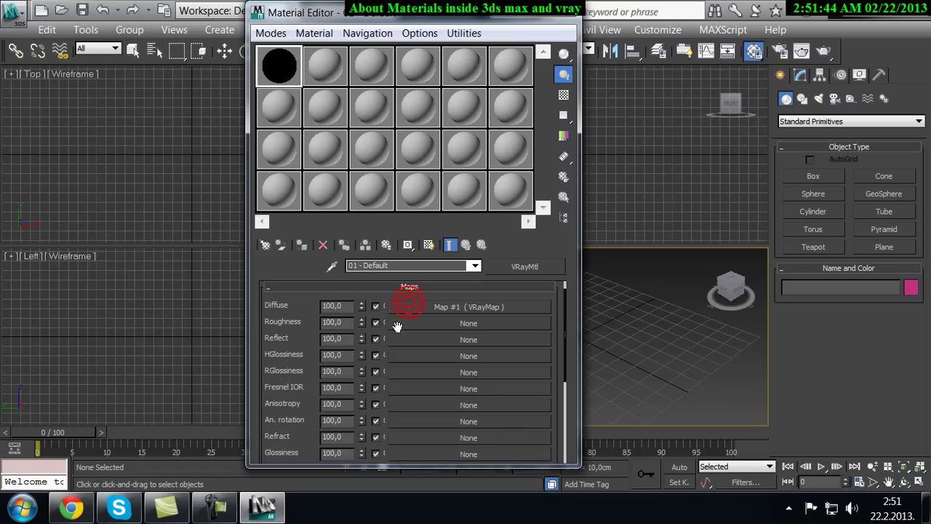
scroll(294, 367, up, 1)
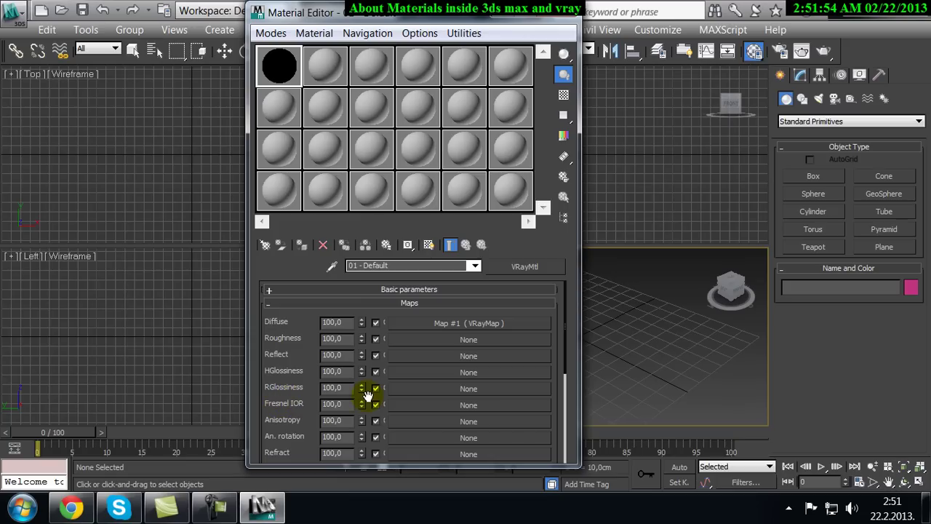
click(372, 292)
scroll(408, 416, down, 2)
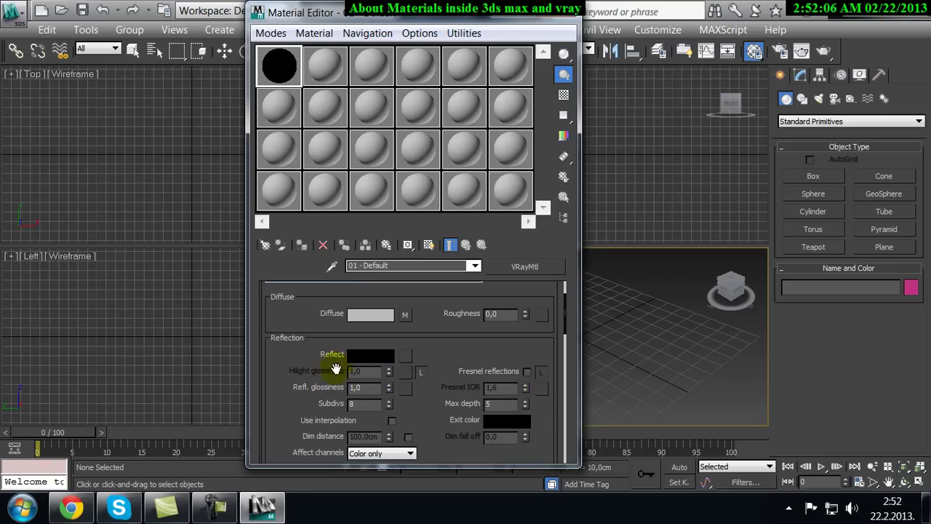
scroll(441, 285, up, 3)
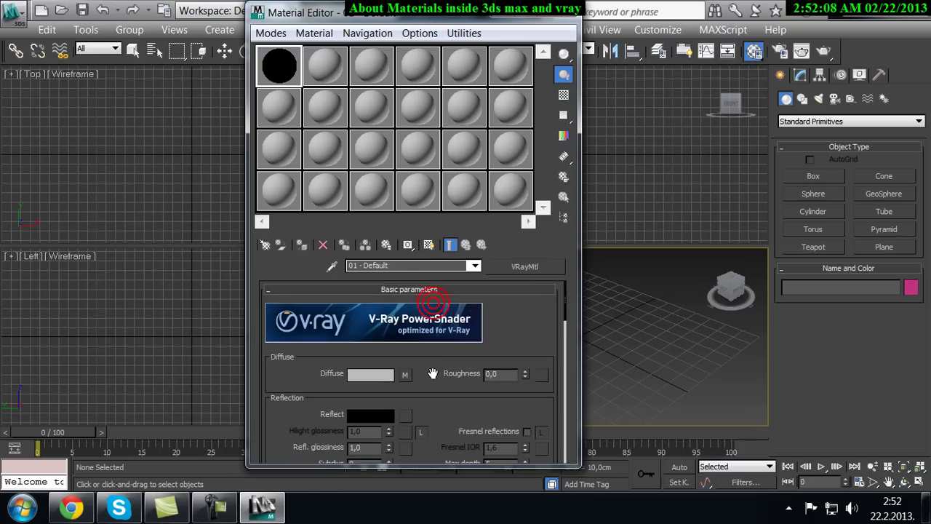
Jump to the Maps rollout and scroll through the material's map slots.
right_click(515, 331)
click(556, 239)
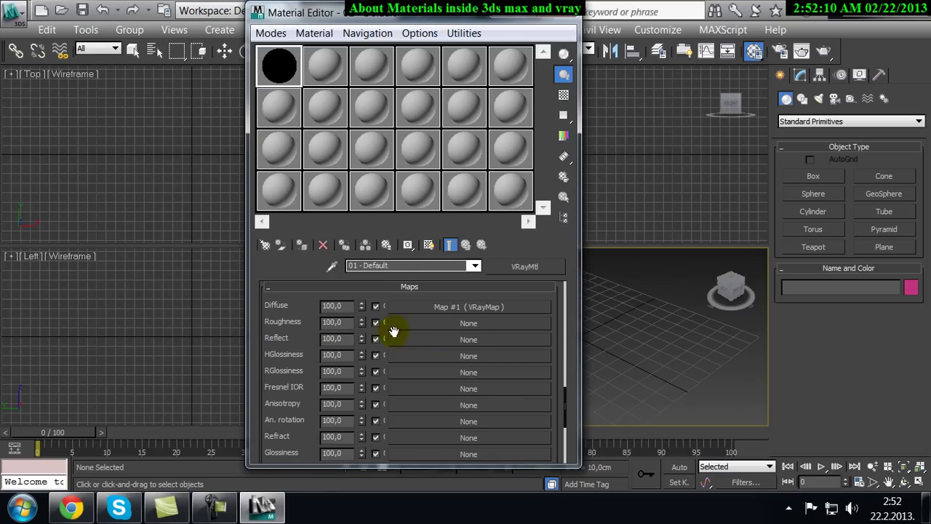
drag(306, 331, 322, 201)
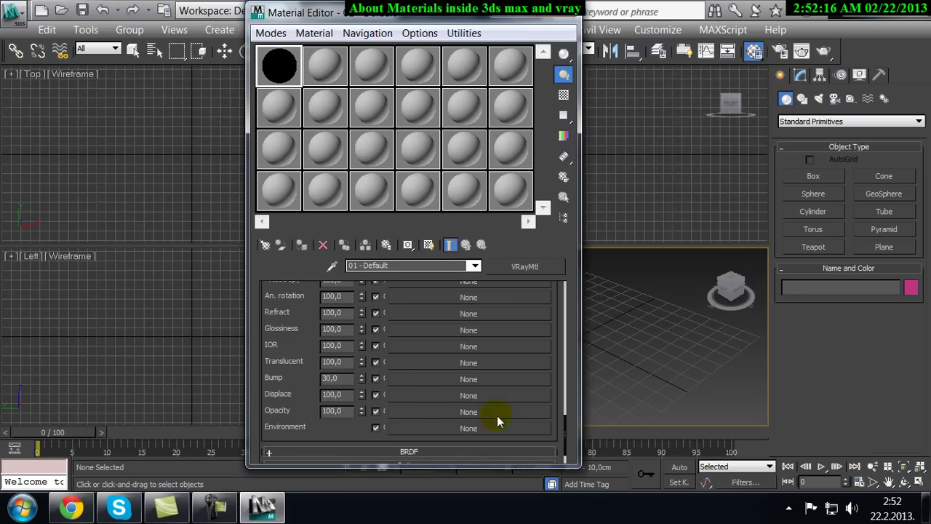
scroll(307, 332, up, 8)
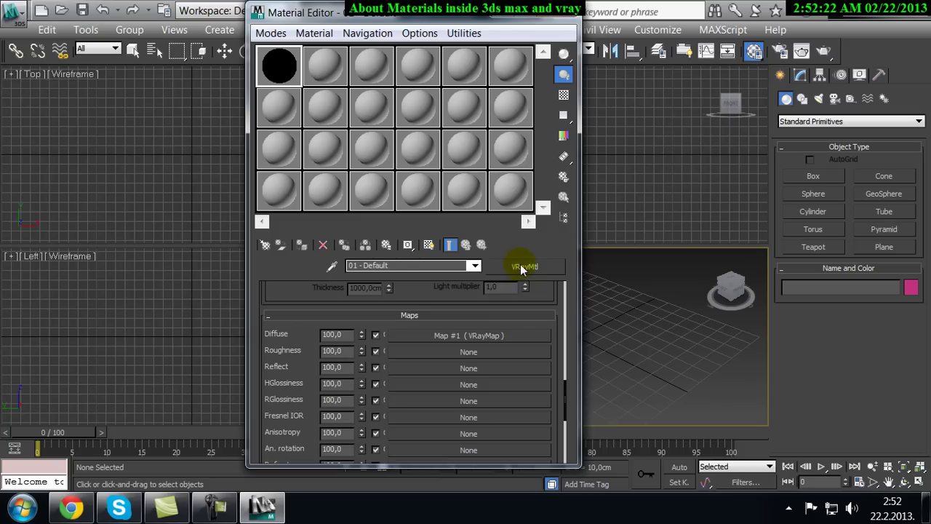
scroll(285, 357, down, 3)
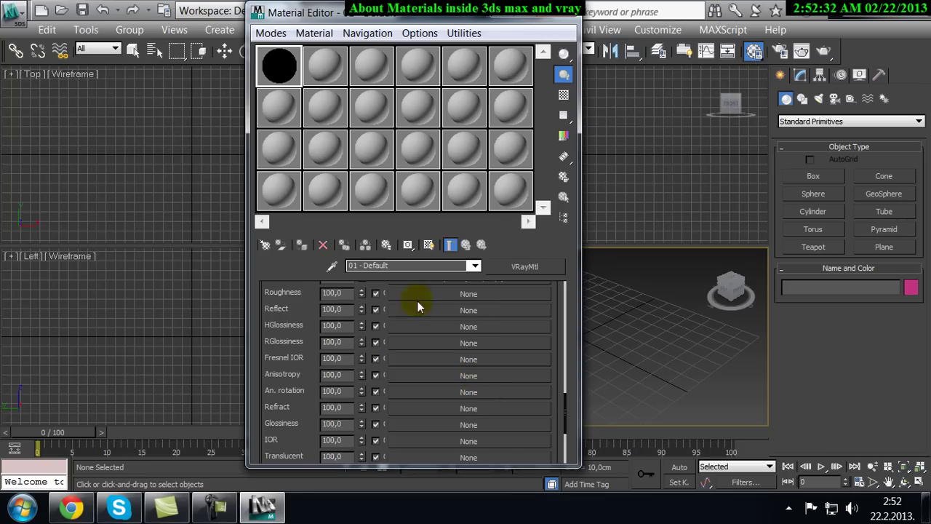
Move the Material Editor left, scroll back to the top, and close it.
drag(422, 18, 333, 27)
scroll(211, 335, up, 5)
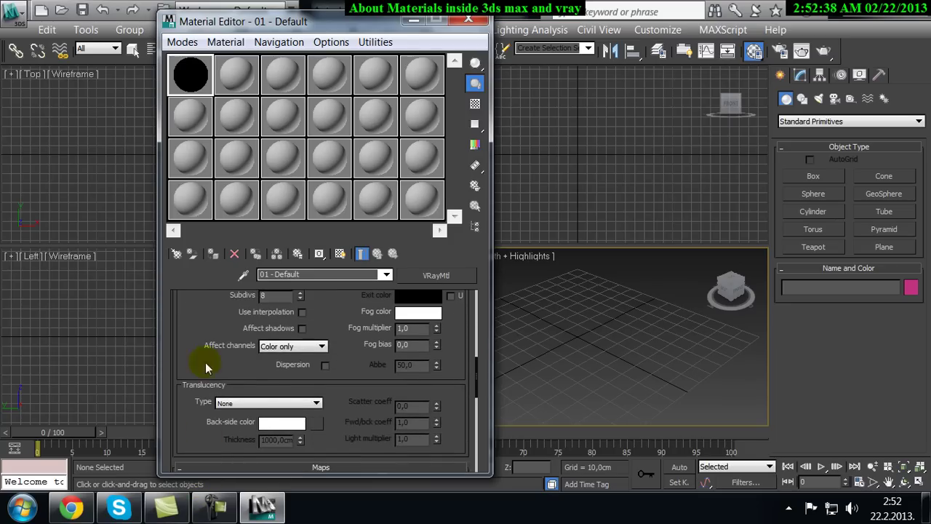
scroll(206, 349, up, 5)
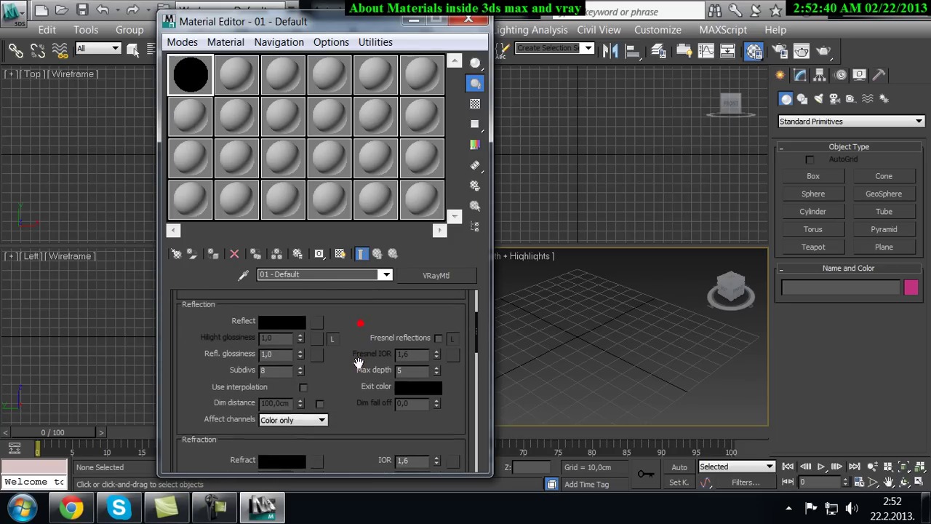
scroll(359, 361, up, 1)
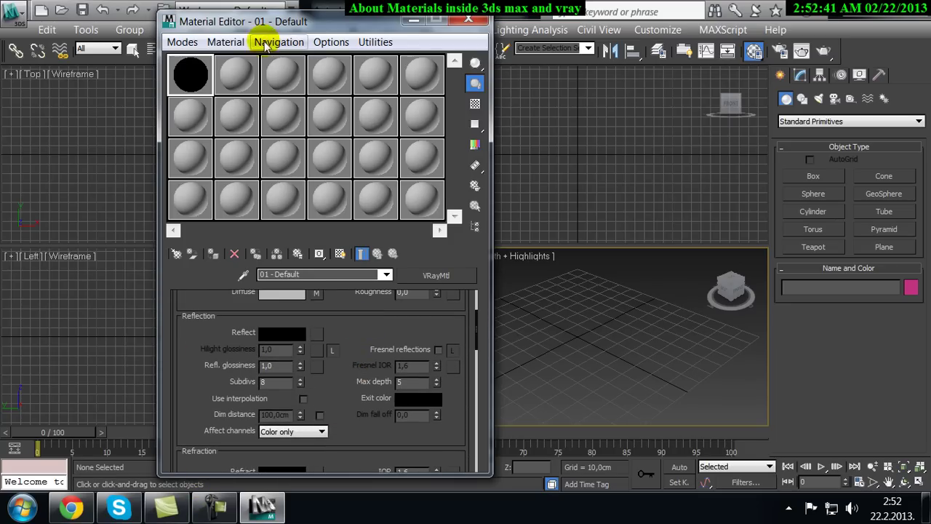
click(465, 19)
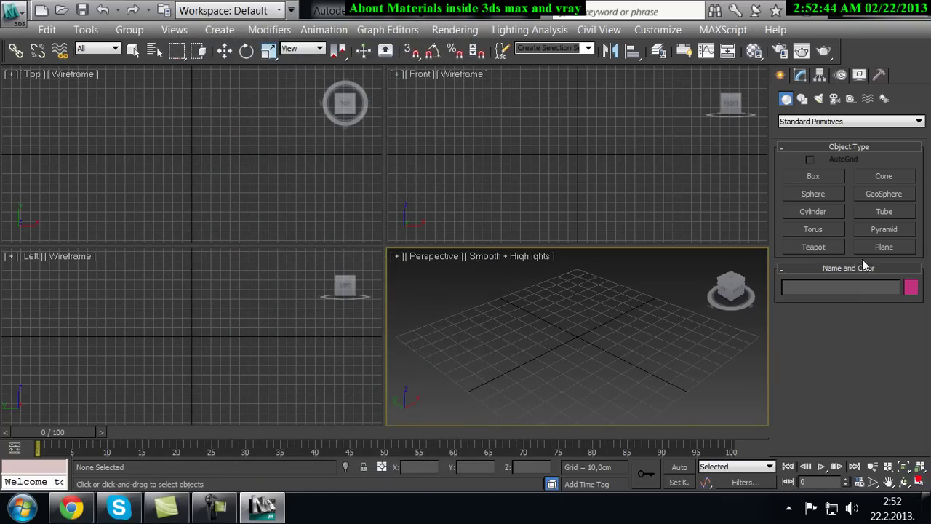
Maximize the Perspective viewport and cycle through the command panel tabs back to Create.
click(919, 481)
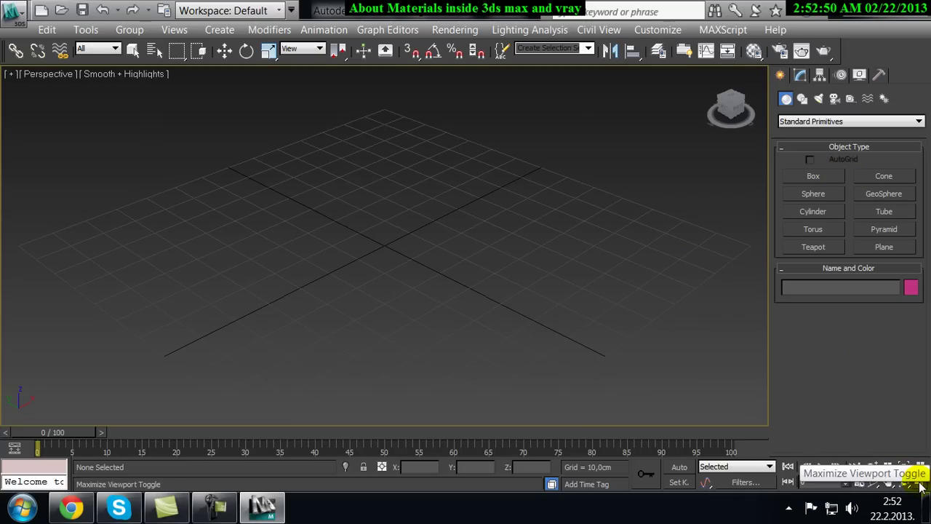
click(815, 195)
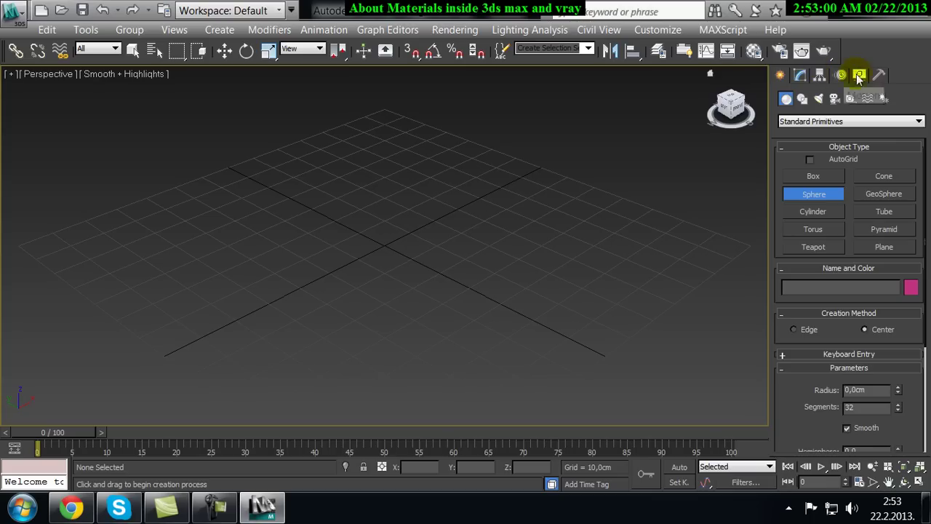
click(801, 75)
click(820, 76)
click(841, 76)
click(859, 76)
click(879, 75)
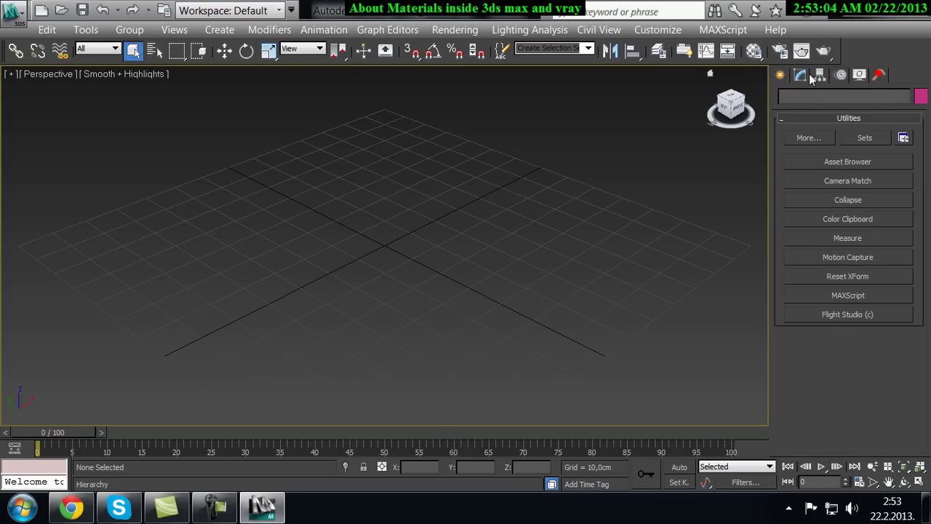
click(782, 76)
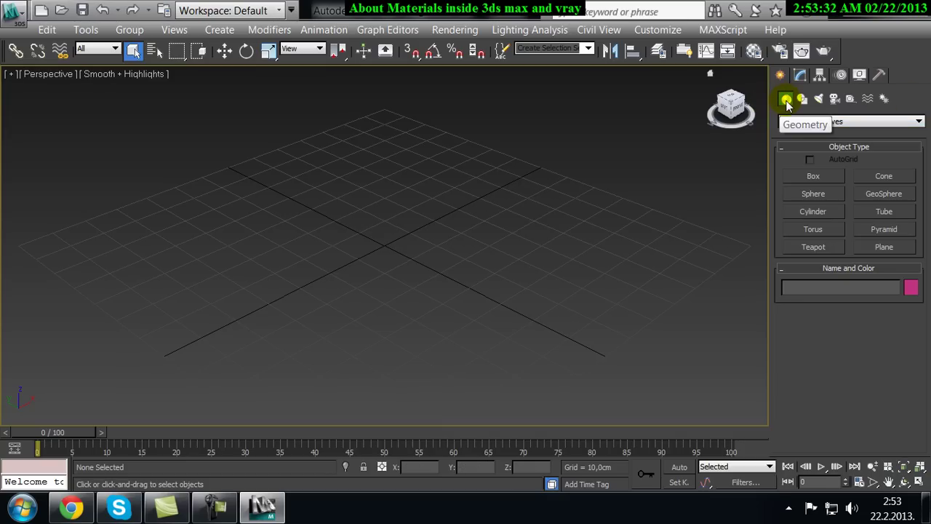
Draw Sphere001 out from the Perspective grid centre, then orbit the view around it.
click(813, 195)
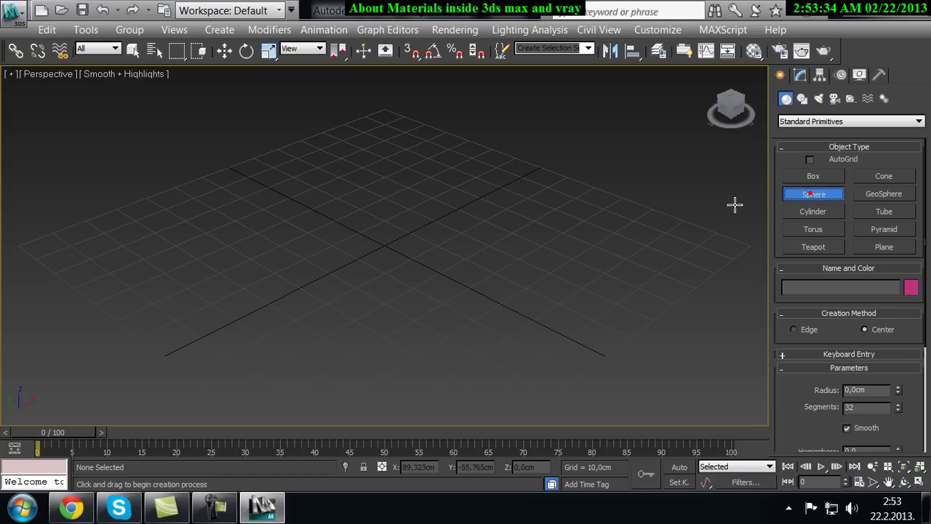
drag(380, 266, 449, 235)
right_click(522, 189)
alt+middle_drag(522, 190, 377, 264)
Reopen the Material Editor with M, shift it right to uncover the sphere, and Close All rollouts.
key(m)
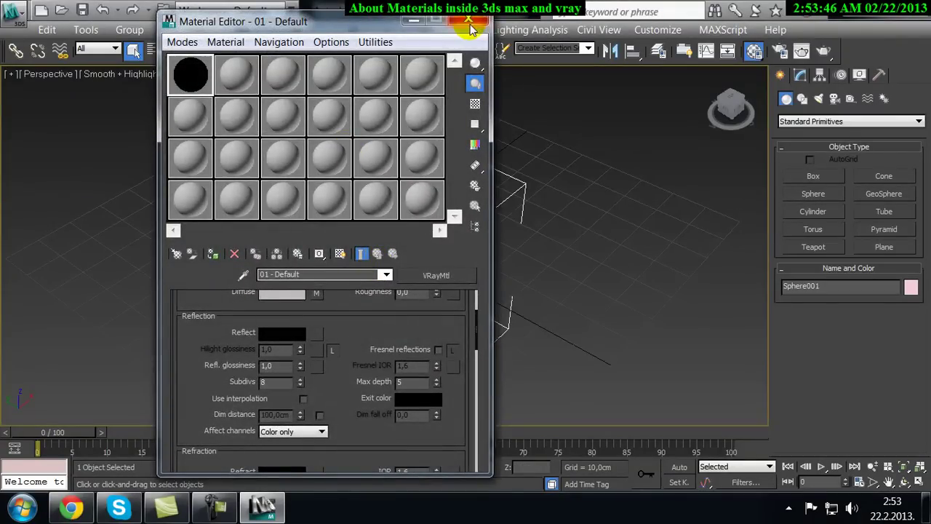
click(469, 23)
key(m)
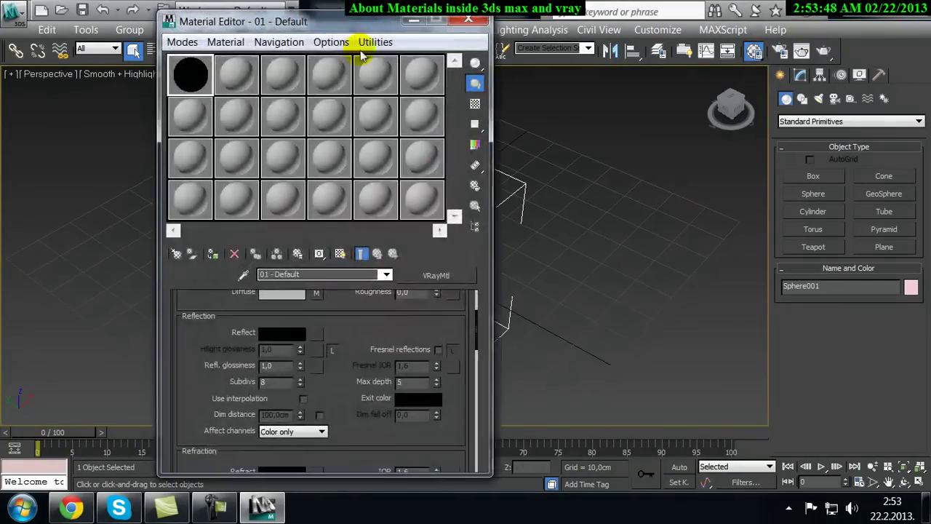
drag(314, 25, 747, 44)
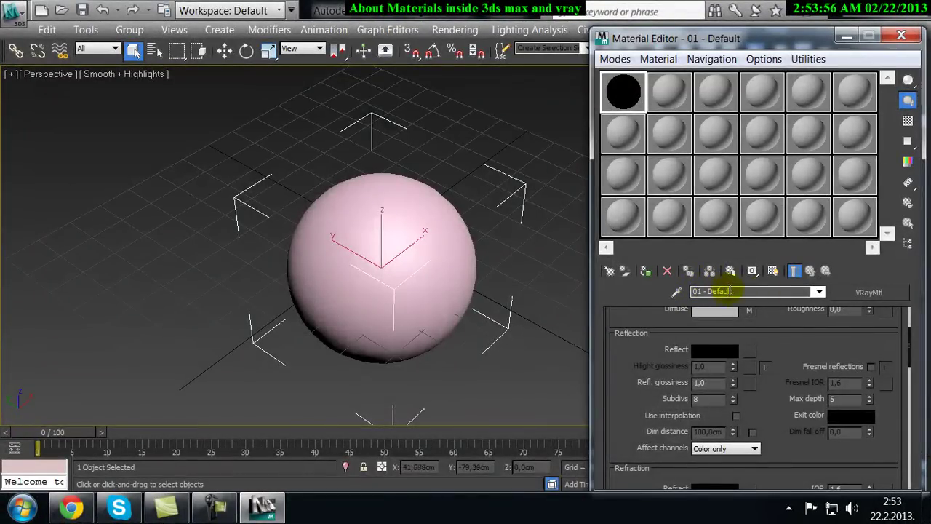
drag(784, 343, 777, 387)
right_click(776, 386)
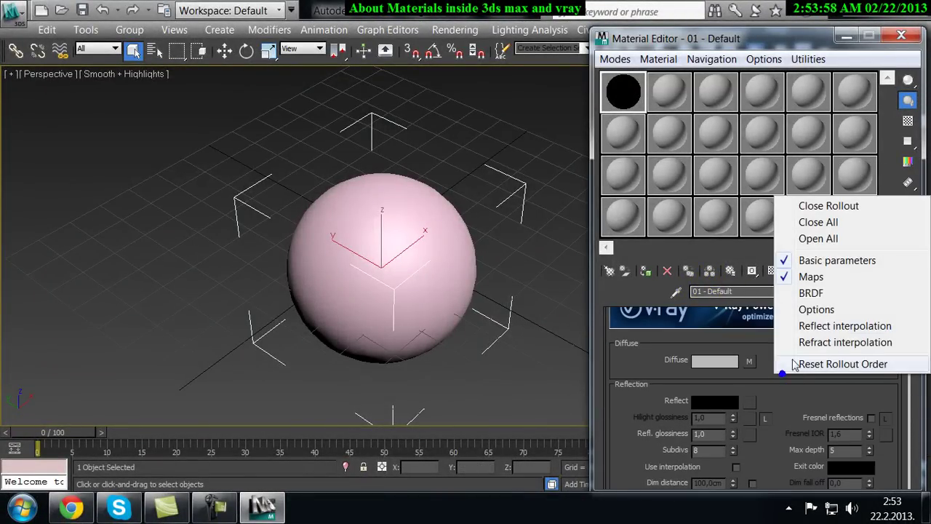
click(829, 222)
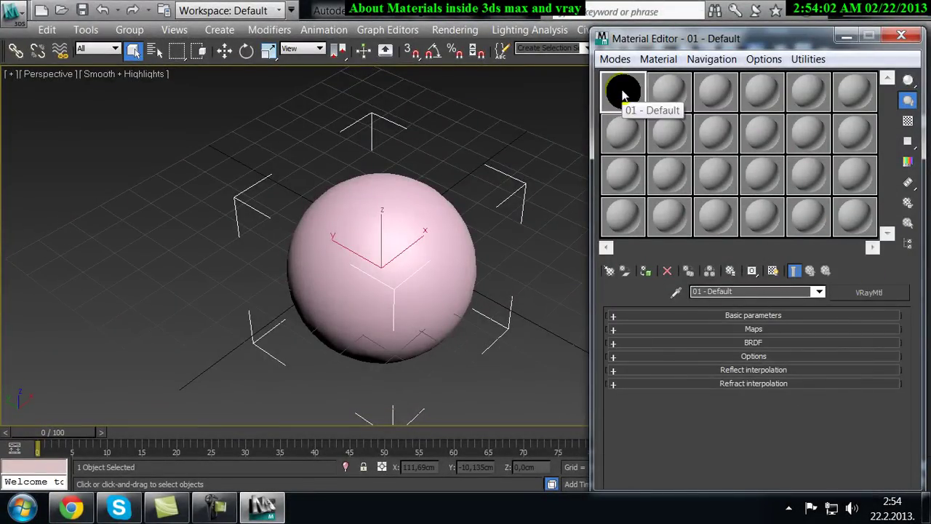
Try dragging the first sample onto the sphere, undo and redo it, and reposition the Material Editor.
drag(627, 91, 375, 236)
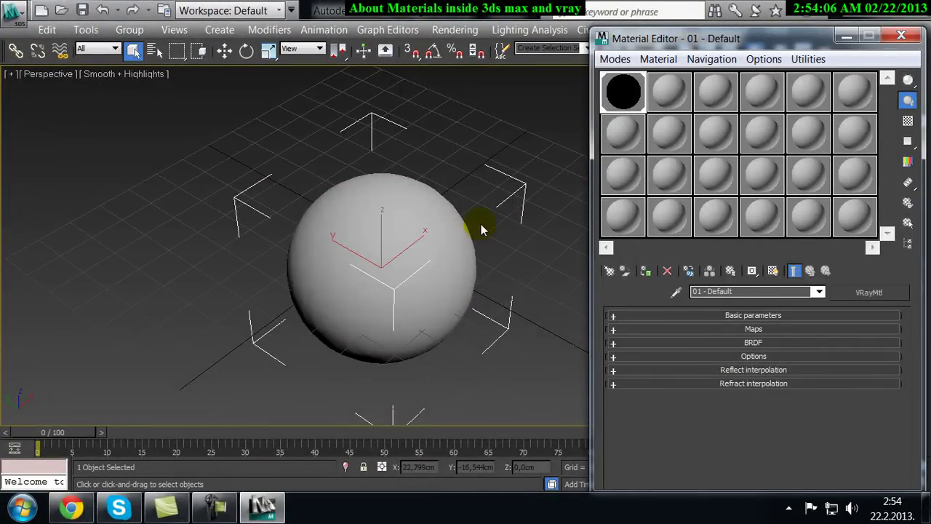
click(103, 10)
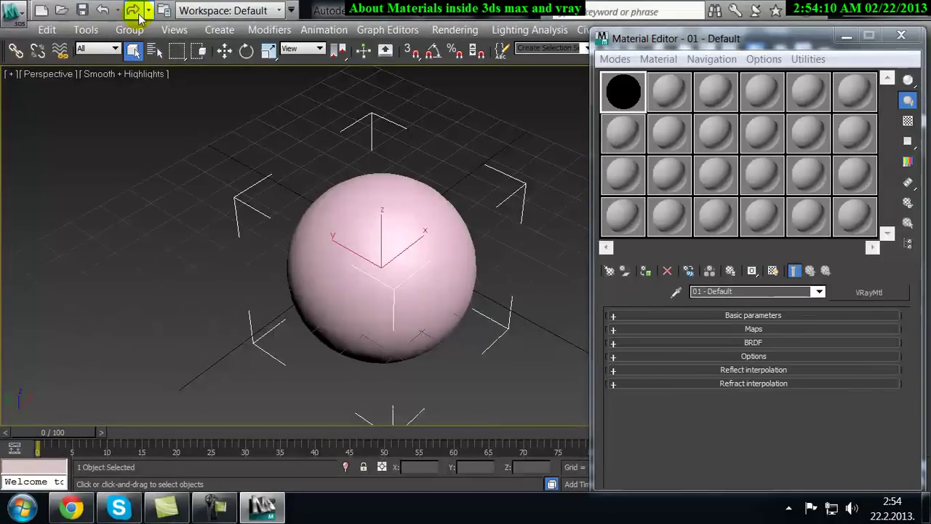
click(134, 10)
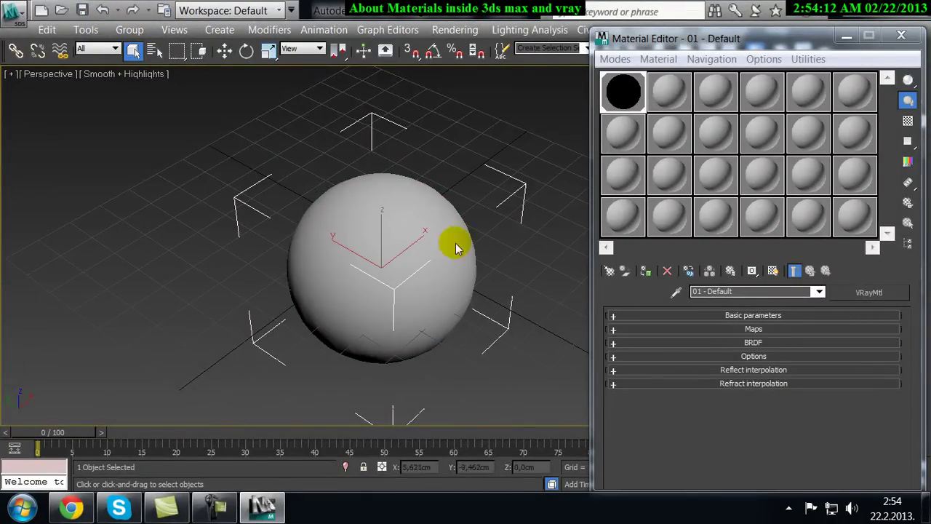
click(664, 38)
drag(677, 40, 562, 19)
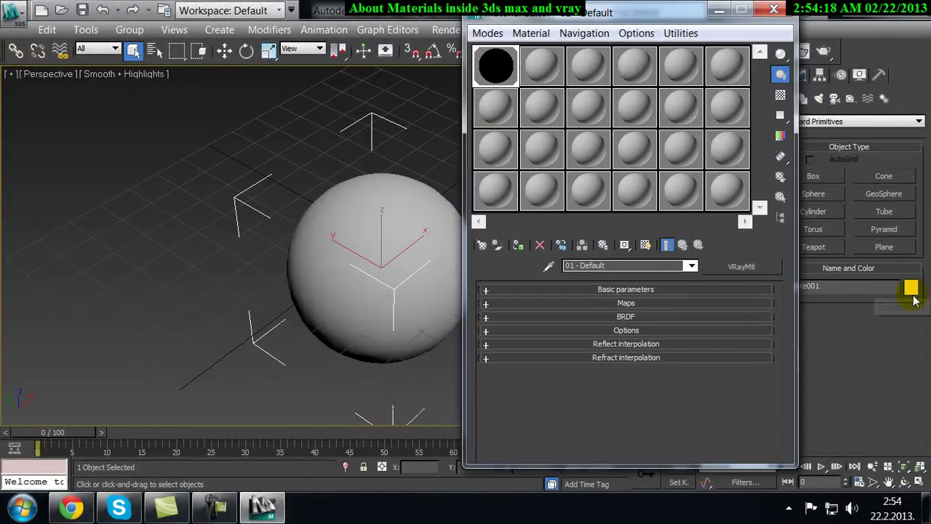
drag(627, 12, 554, 13)
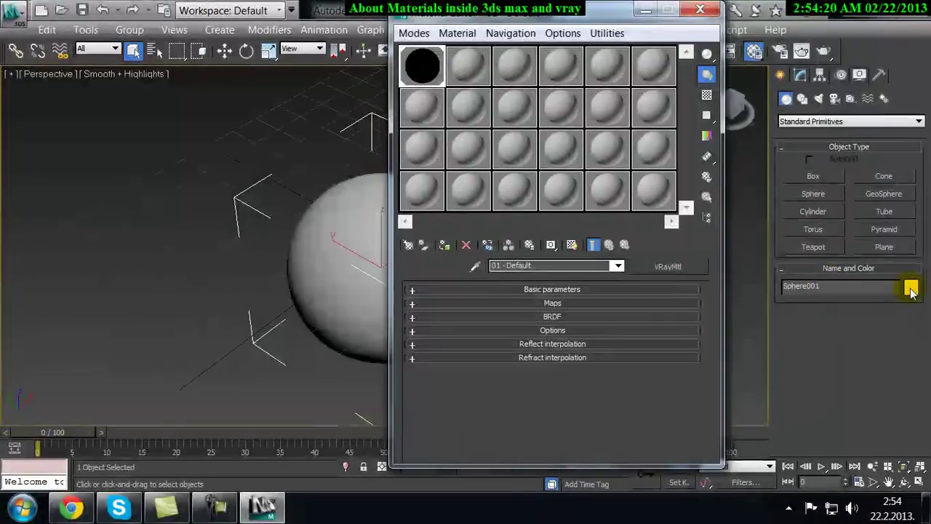
drag(492, 19, 693, 22)
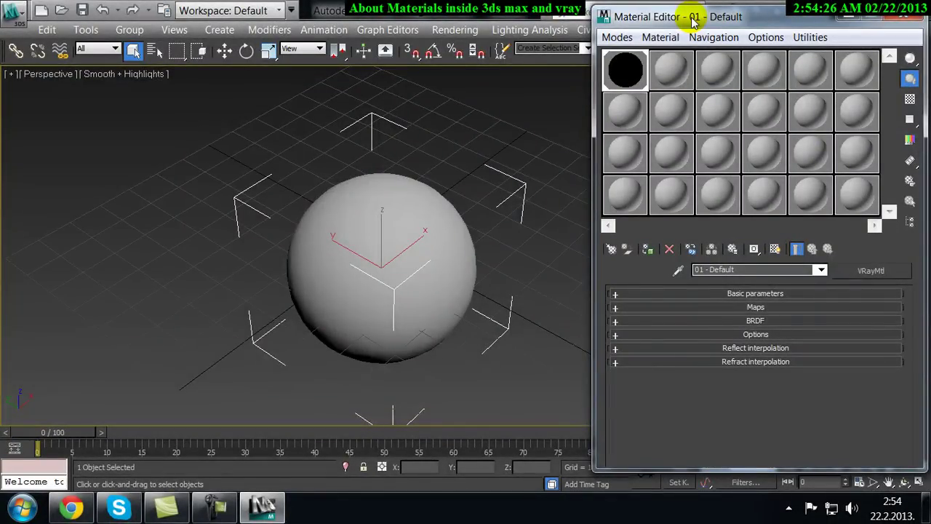
drag(693, 22, 672, 25)
Assign the black 01 - Default VRayMtl to the sphere and enable Show Shaded Material in Viewport.
drag(603, 69, 374, 236)
click(617, 73)
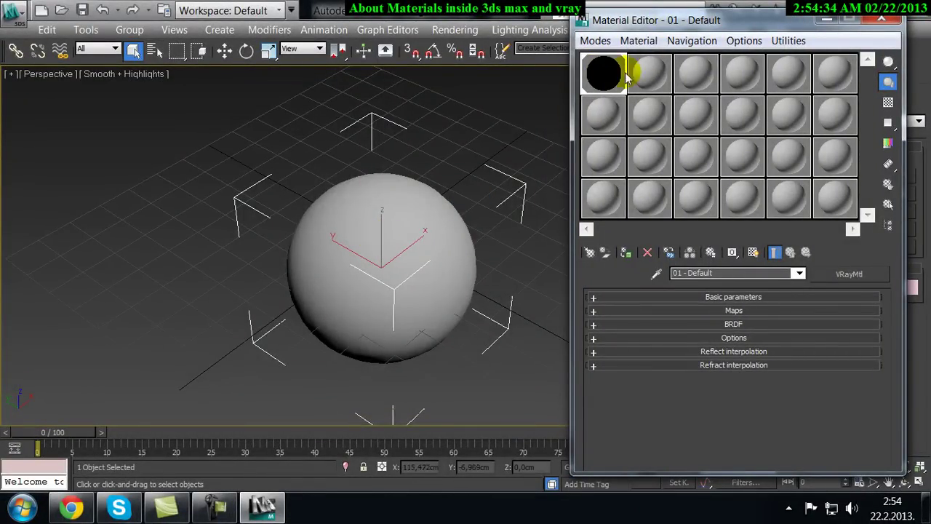
drag(616, 73, 377, 240)
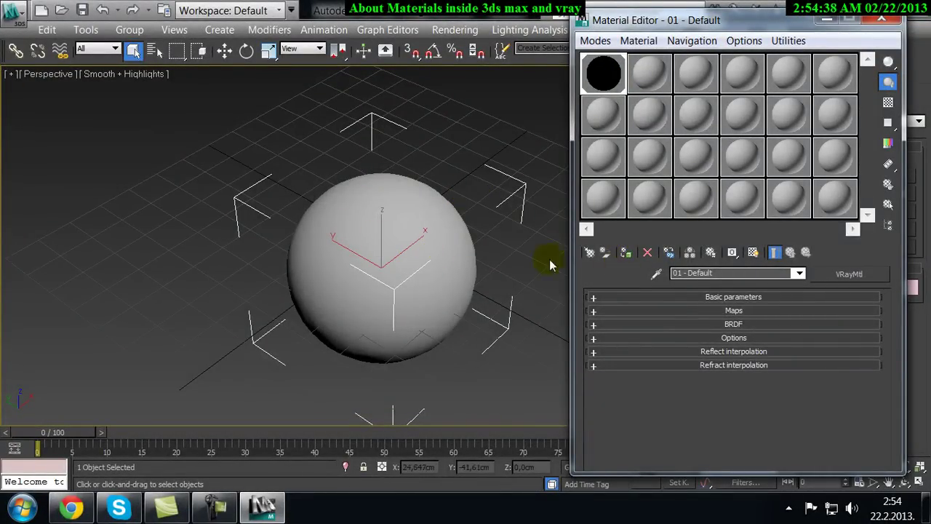
click(625, 254)
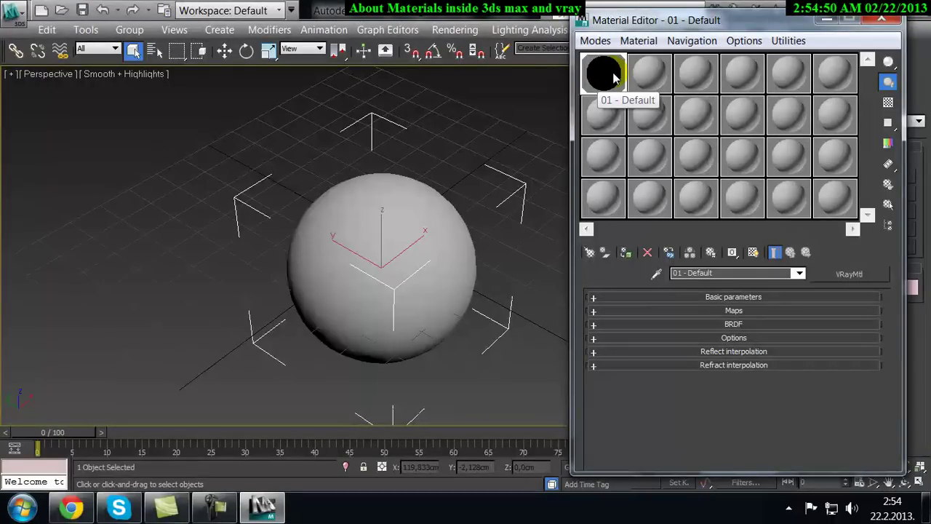
drag(615, 76, 420, 249)
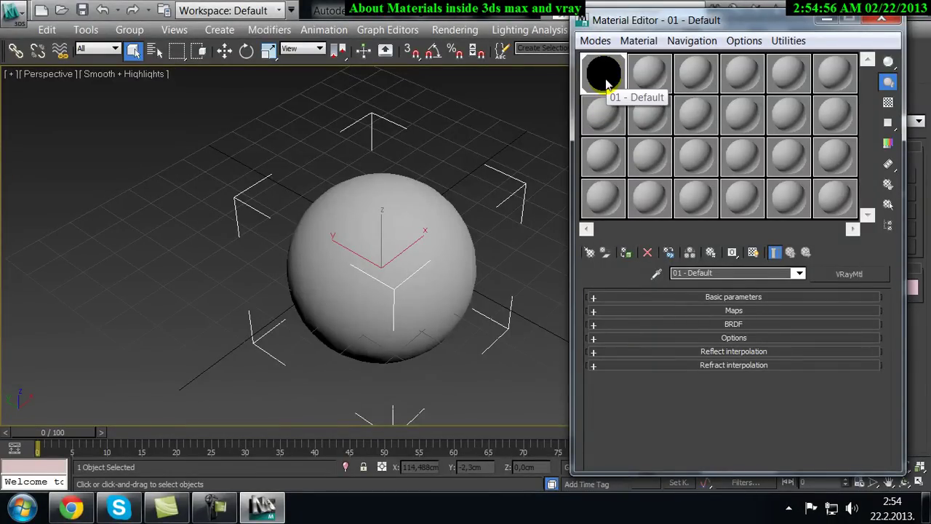
click(754, 251)
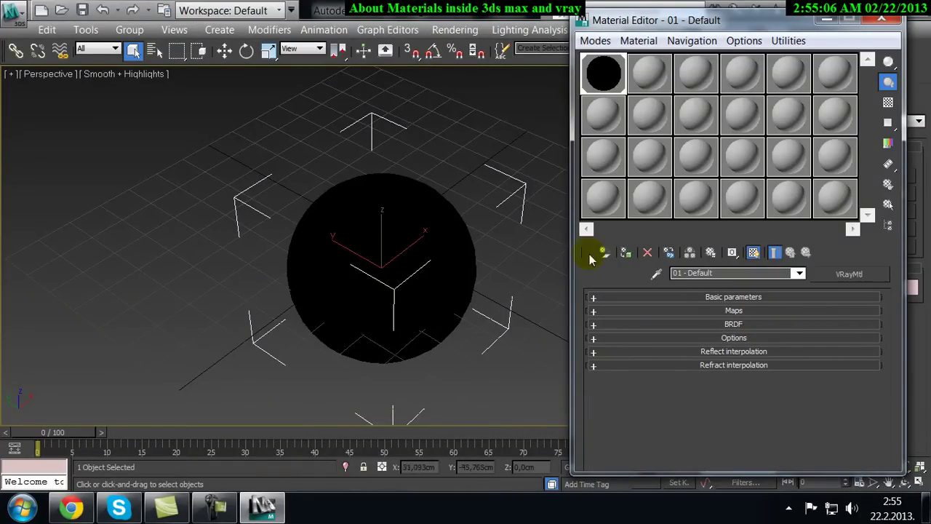
Orbit around the black sphere and expand the VRayMtl's Basic parameters.
alt+middle_drag(409, 253, 382, 270)
scroll(363, 261, down, 5)
alt+middle_drag(347, 254, 389, 274)
click(733, 297)
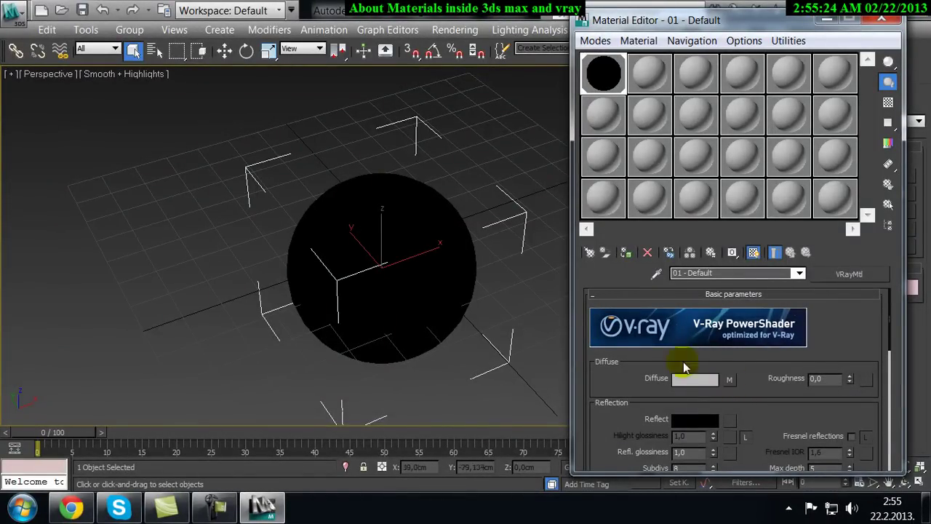
Scroll the parameters and orbit the Perspective view around the now light-grey sphere.
alt+middle_drag(386, 212, 403, 231)
scroll(277, 228, down, 3)
alt+middle_drag(277, 229, 413, 272)
alt+middle_drag(181, 228, 418, 250)
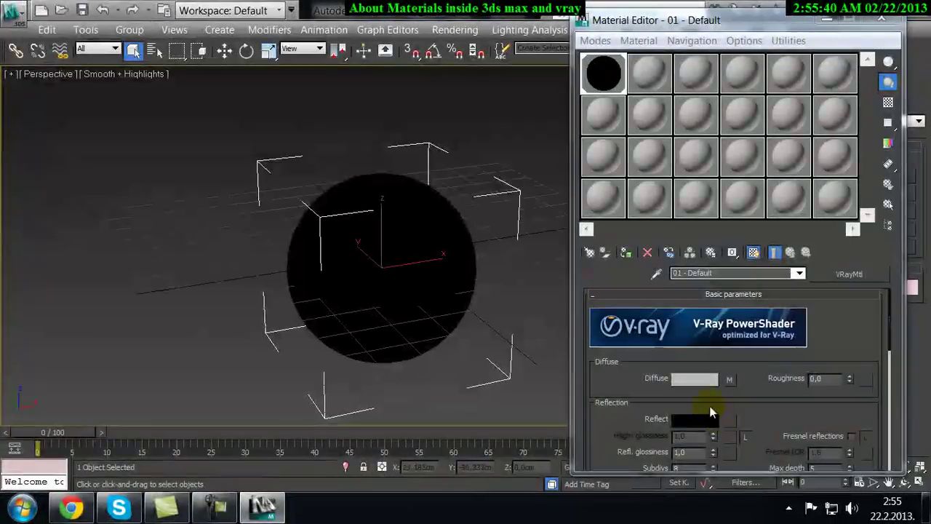
drag(729, 427, 730, 396)
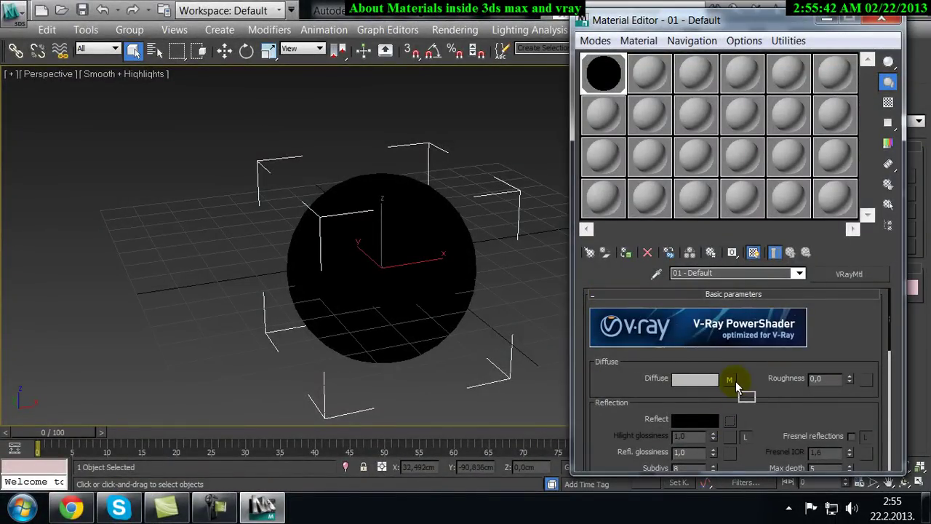
drag(736, 411, 732, 376)
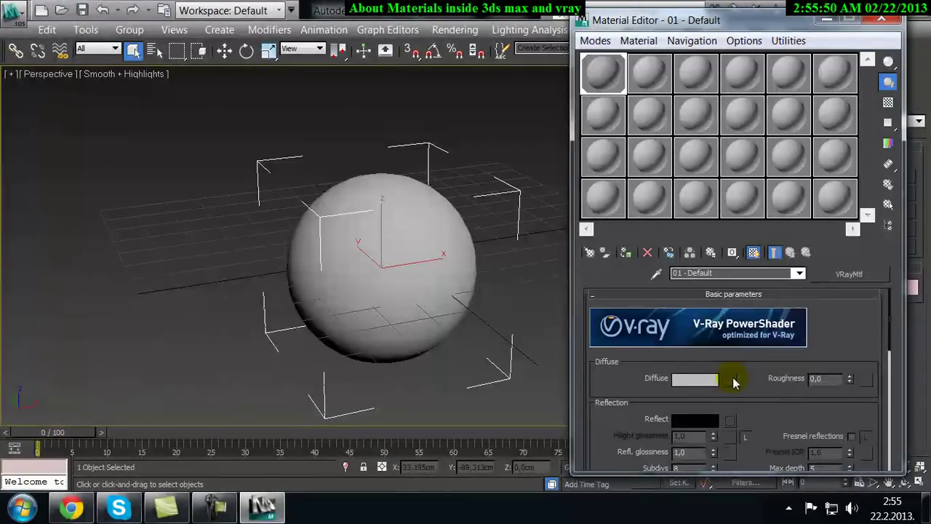
alt+middle_drag(380, 220, 495, 190)
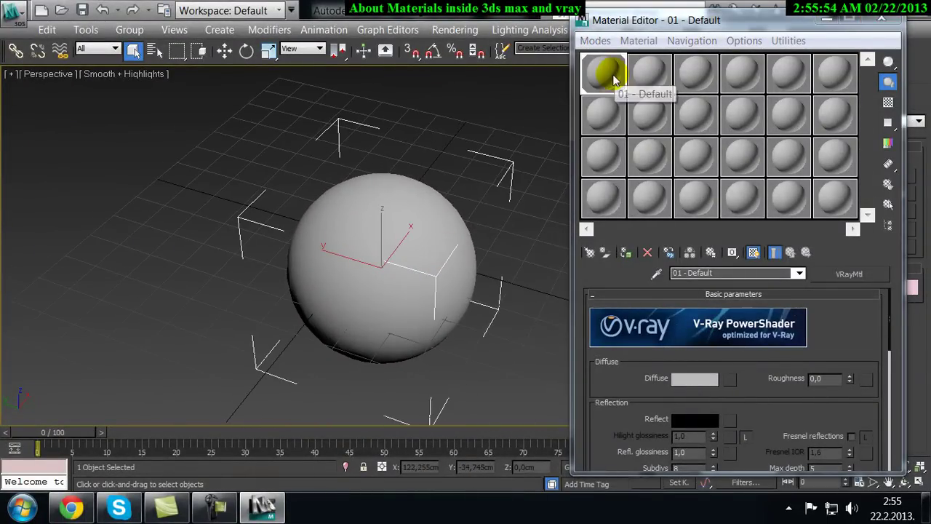
alt+middle_drag(447, 217, 385, 229)
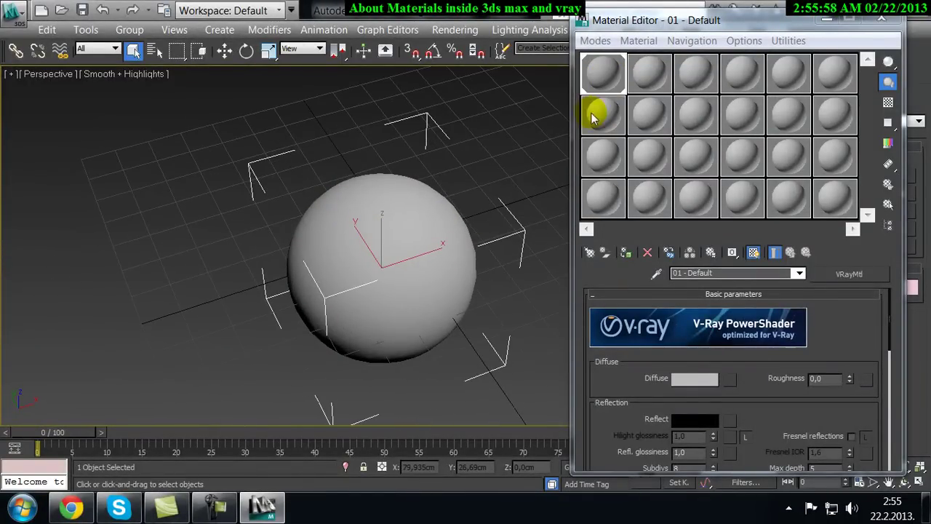
double_click(613, 70)
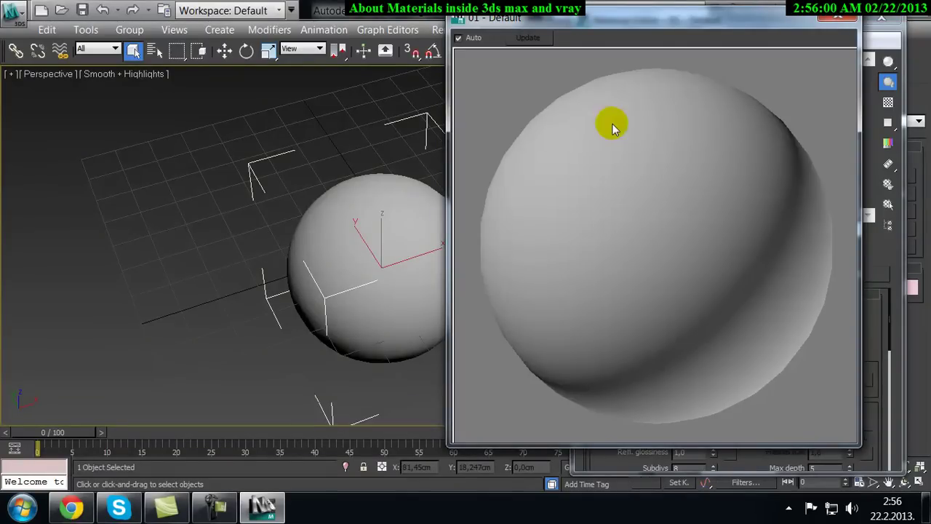
click(840, 22)
mouse_move(381, 254)
alt+middle_down()
mouse_move(368, 246)
mouse_move(466, 280)
alt+middle_up()
click(706, 375)
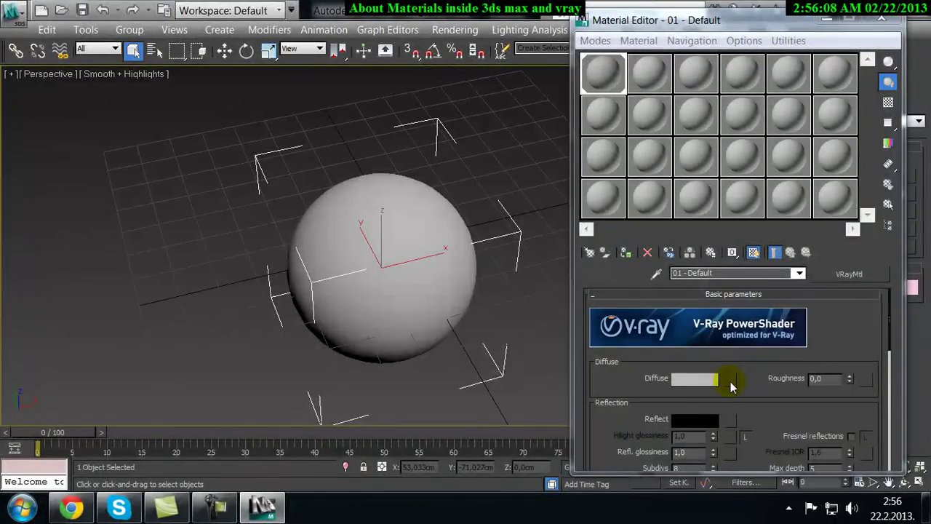
click(860, 274)
Load the wood image 512.jpg as a Bitmap in the material's Diffuse map slot.
click(731, 378)
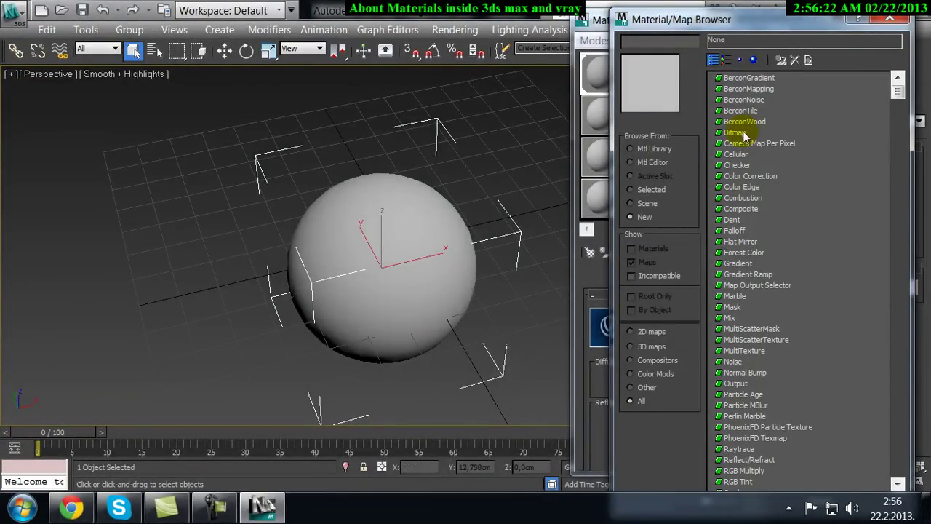
double_click(739, 134)
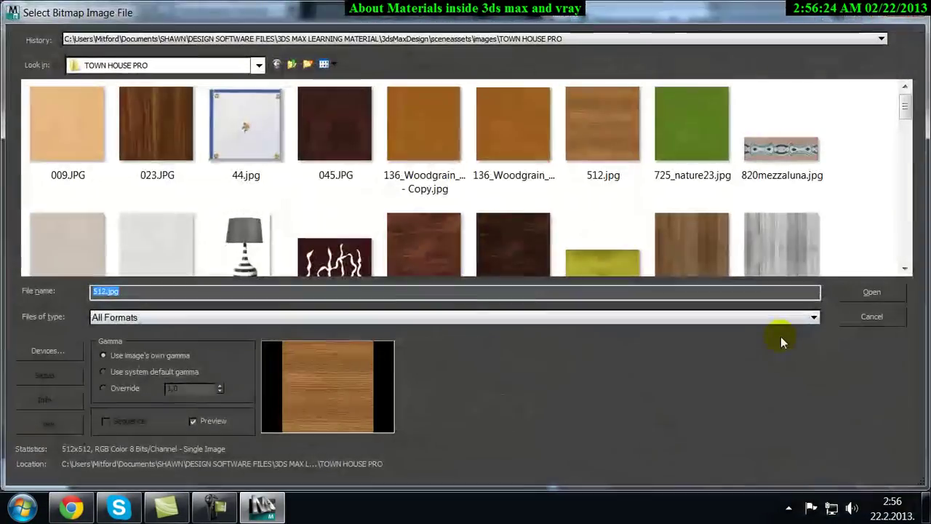
click(604, 149)
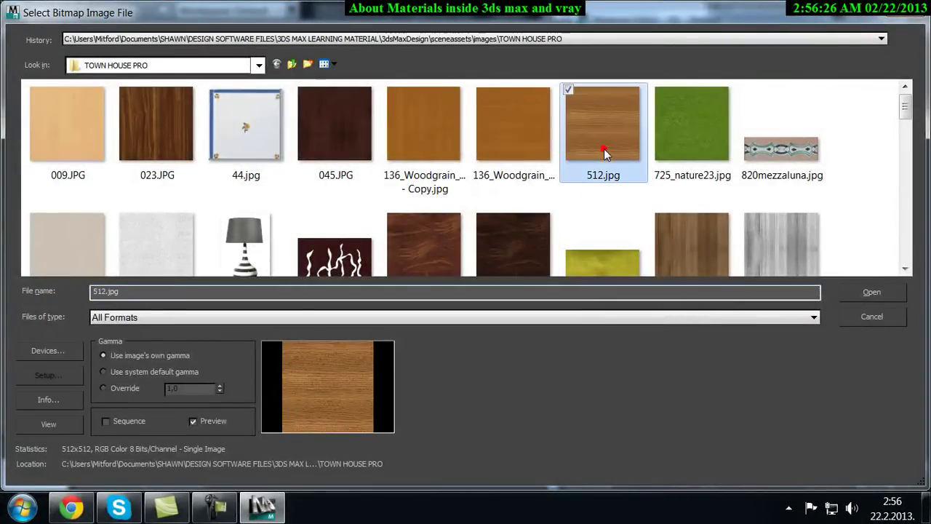
click(873, 291)
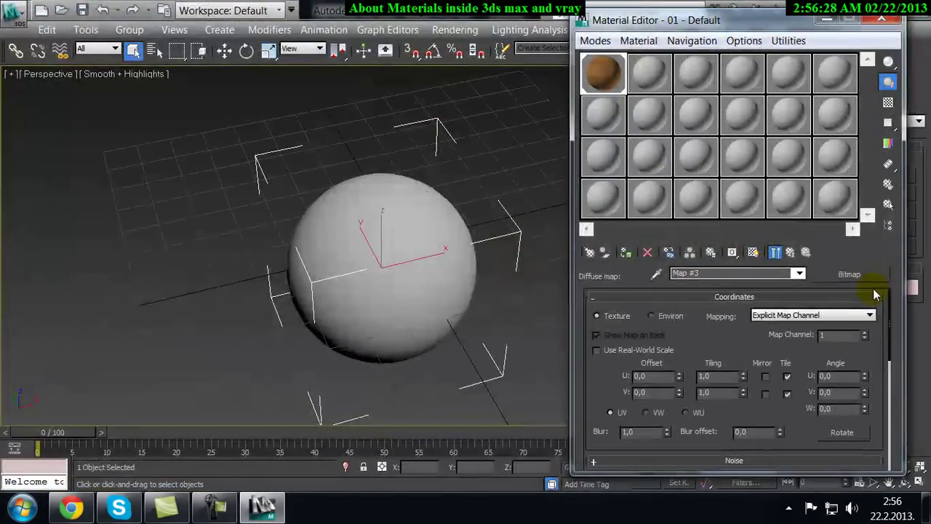
Return to the parent material and enable Standard Map display in the viewport for the sphere.
click(791, 253)
click(774, 252)
mouse_move(406, 281)
alt+middle_down()
mouse_move(395, 220)
mouse_move(391, 259)
mouse_move(371, 166)
mouse_move(380, 233)
alt+middle_up()
click(754, 252)
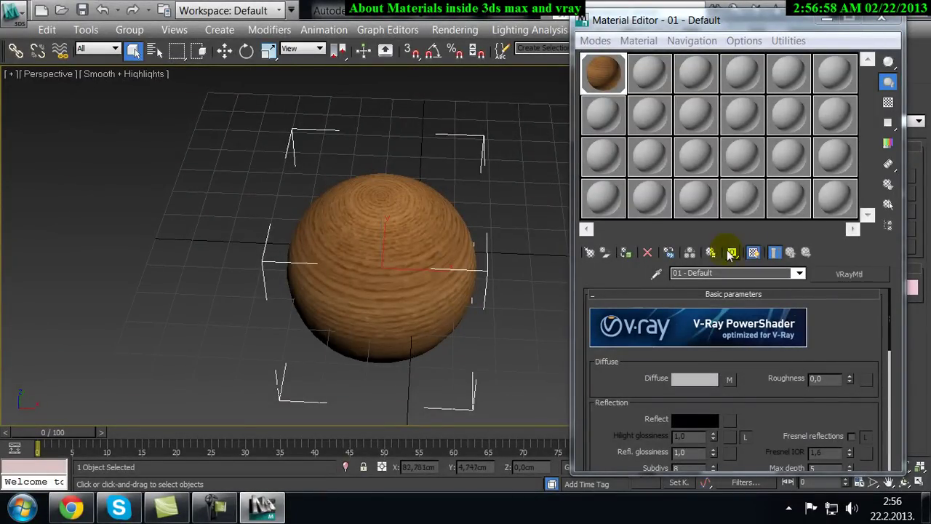
click(755, 254)
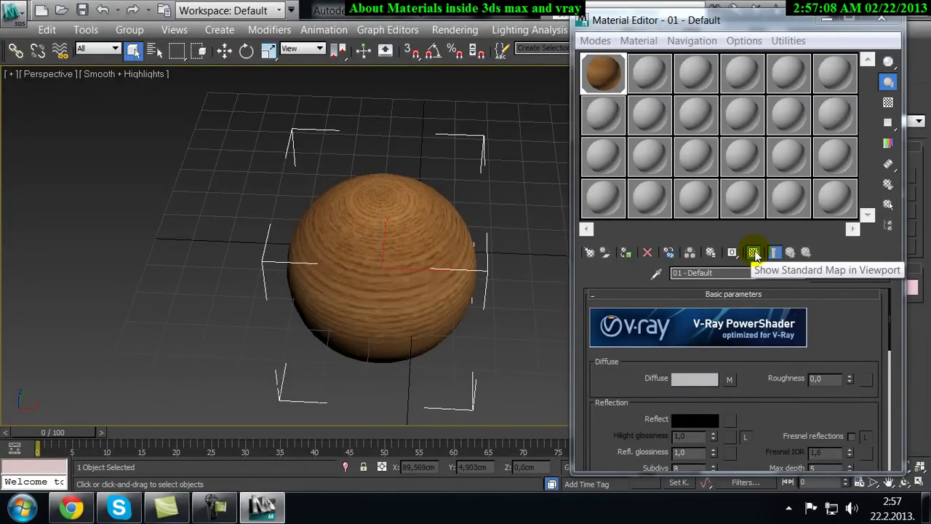
Orbit and zoom around Sphere001 to inspect the 512.jpg wood texture in Perspective.
alt+middle_drag(357, 245, 465, 233)
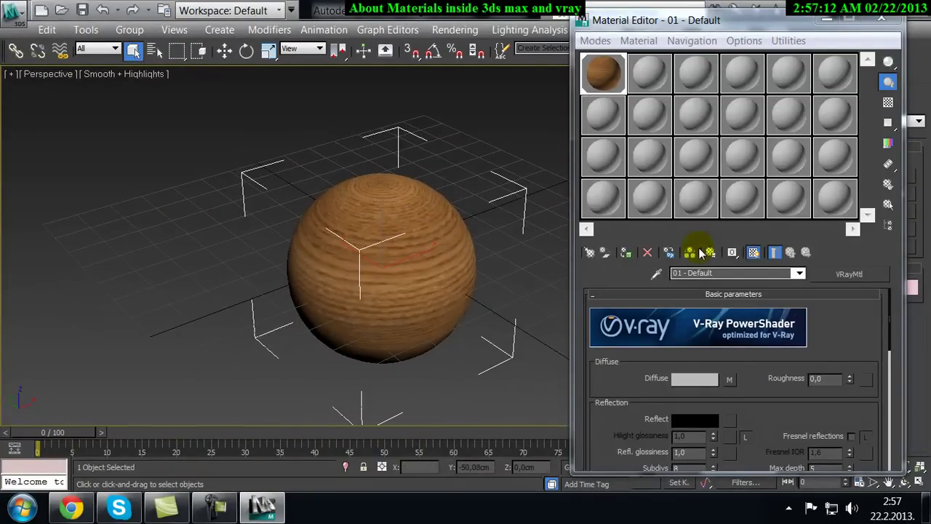
click(755, 254)
click(755, 255)
alt+middle_drag(459, 274, 234, 264)
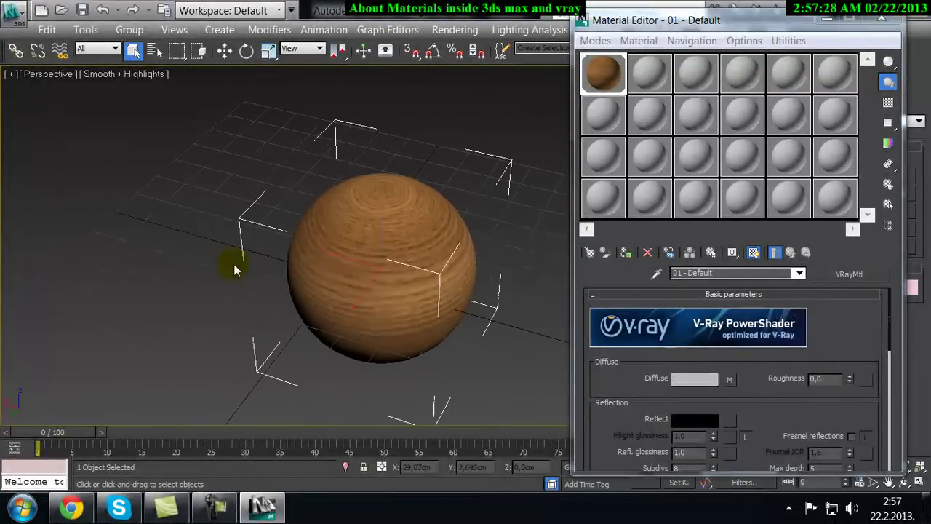
alt+middle_drag(475, 281, 353, 301)
scroll(436, 291, up, 5)
scroll(305, 245, down, 5)
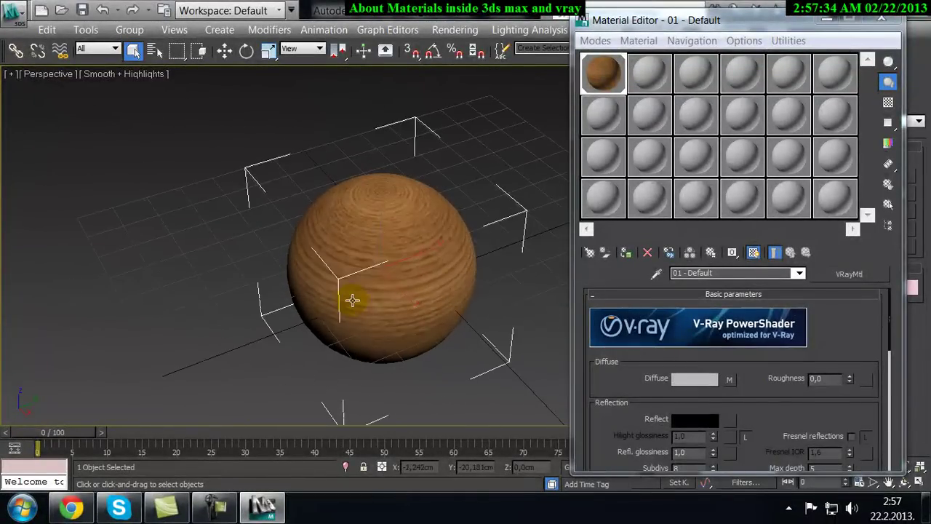
alt+middle_drag(461, 270, 789, 21)
Close the Material Editor, view the wooden sphere from several angles, then minimize 3ds Max.
click(894, 19)
alt+middle_drag(410, 216, 479, 250)
alt+middle_drag(385, 267, 339, 293)
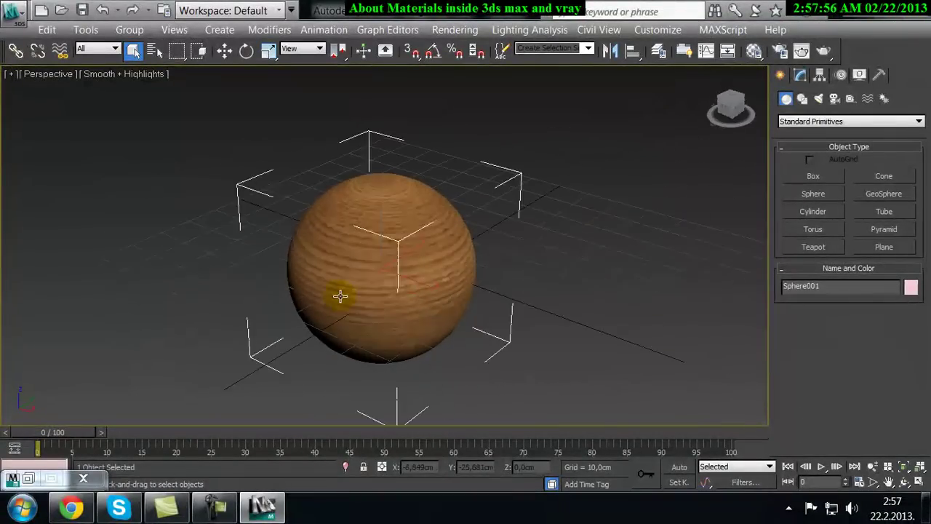
alt+middle_drag(403, 291, 324, 275)
alt+middle_drag(544, 270, 449, 233)
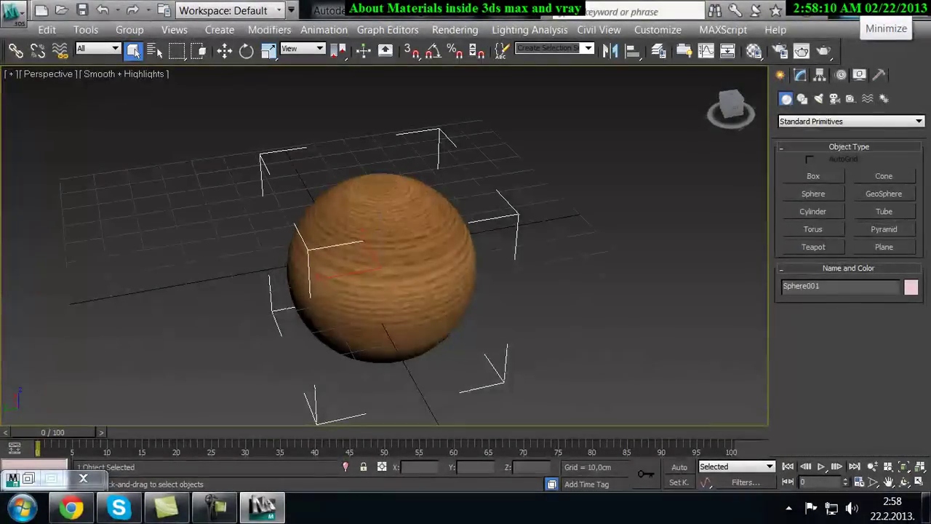
click(857, 8)
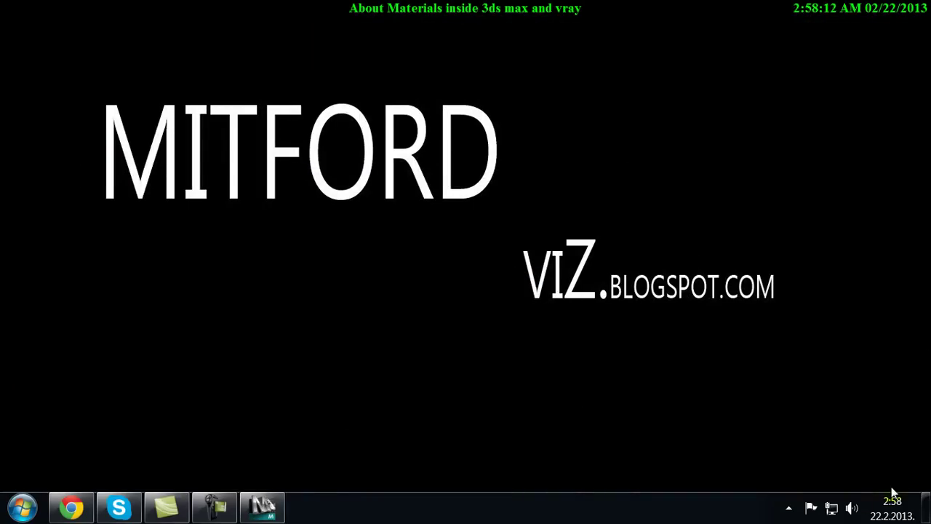
click(215, 507)
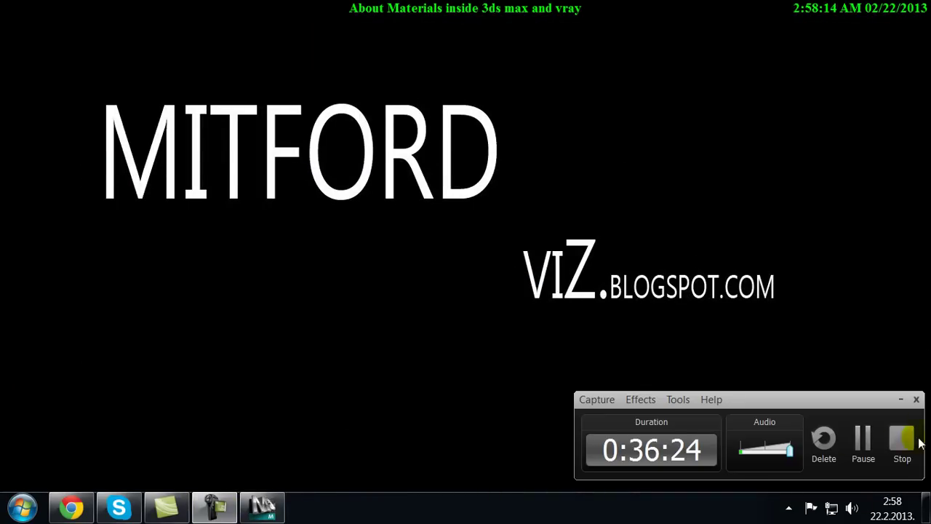